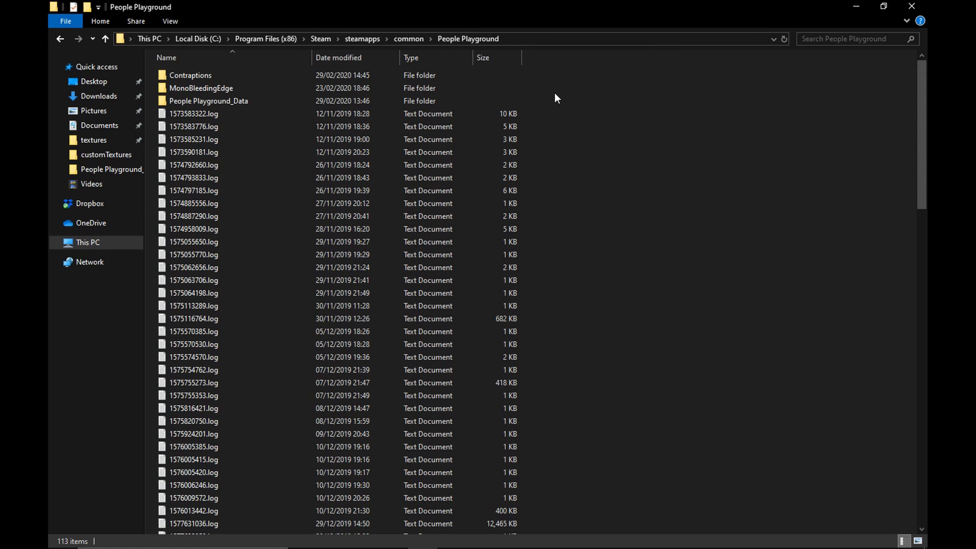
Show the full path of the People Playground installation folder
left_click(540, 34)
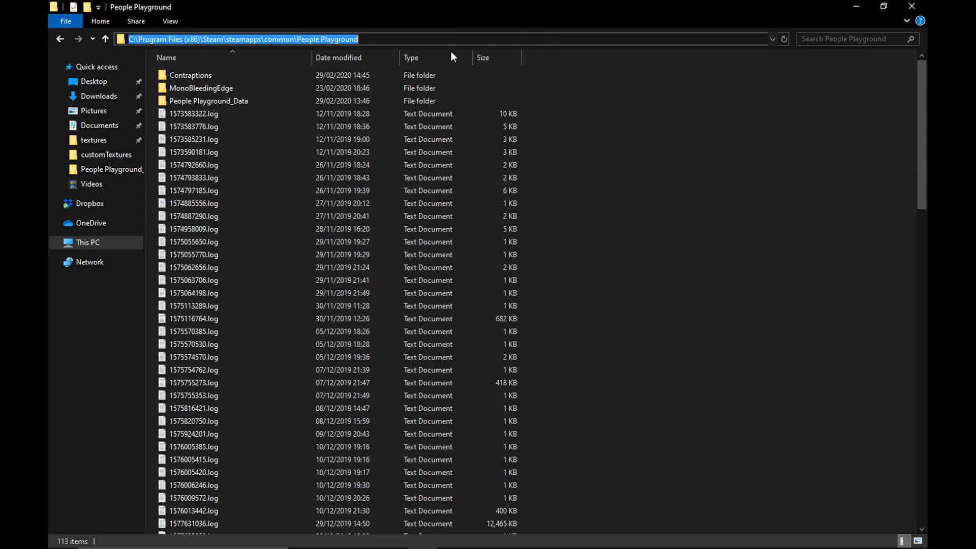
left_click(581, 166)
left_click(544, 35)
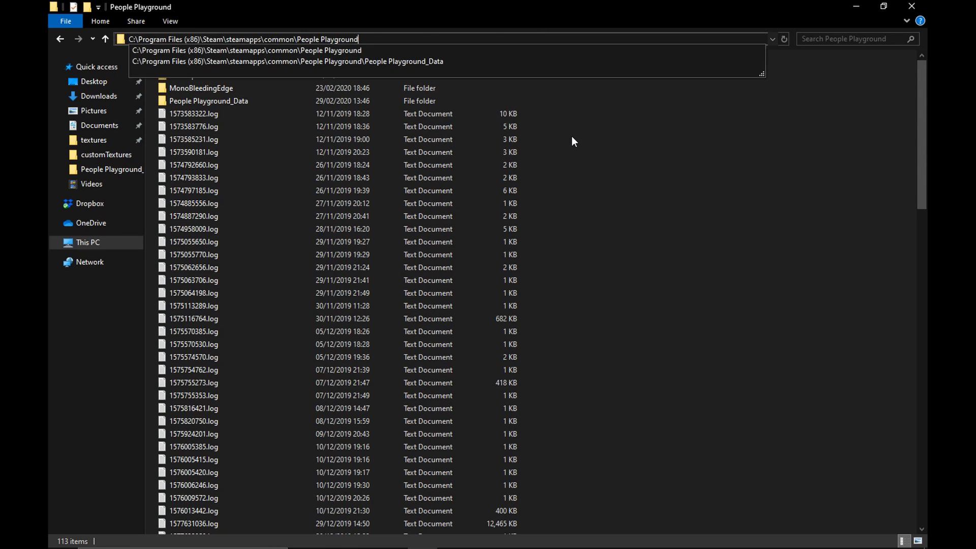
left_click(572, 136)
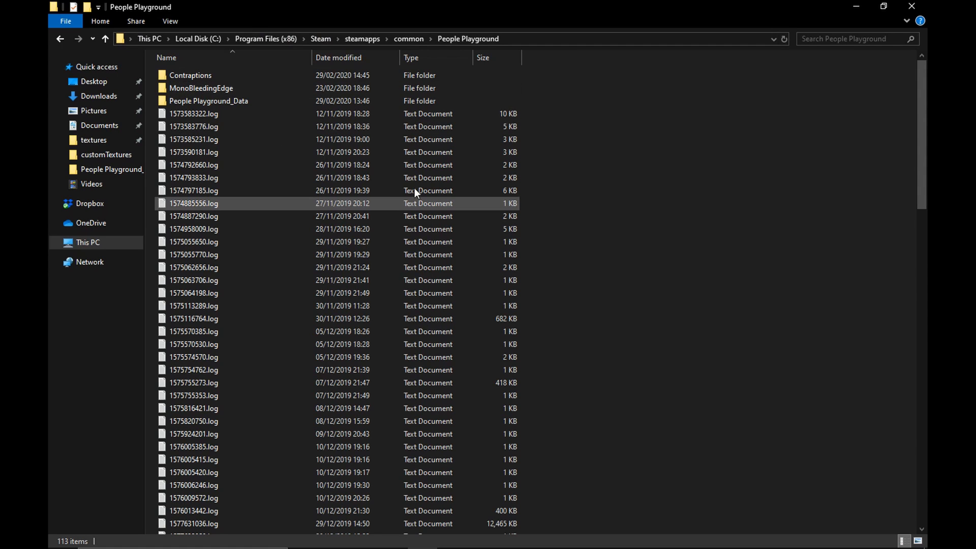
Open the People Playground_Data folder inside the game's installation folder
scroll(387, 265, "down", 10)
scroll(392, 356, "up", 10)
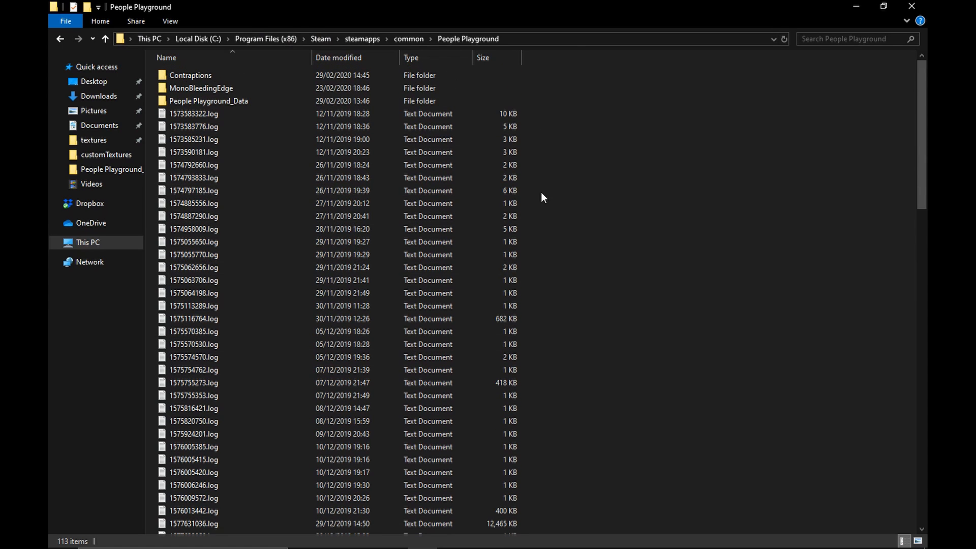
double_click(276, 99)
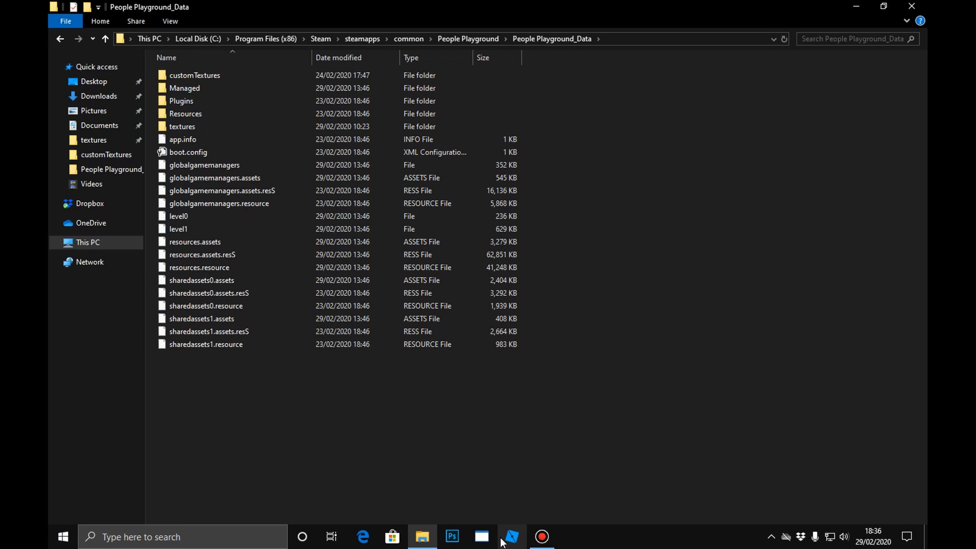
Switch to Unity Assets Bundle Extractor and open resources.assets from the People Playground_Data folder
left_click(487, 537)
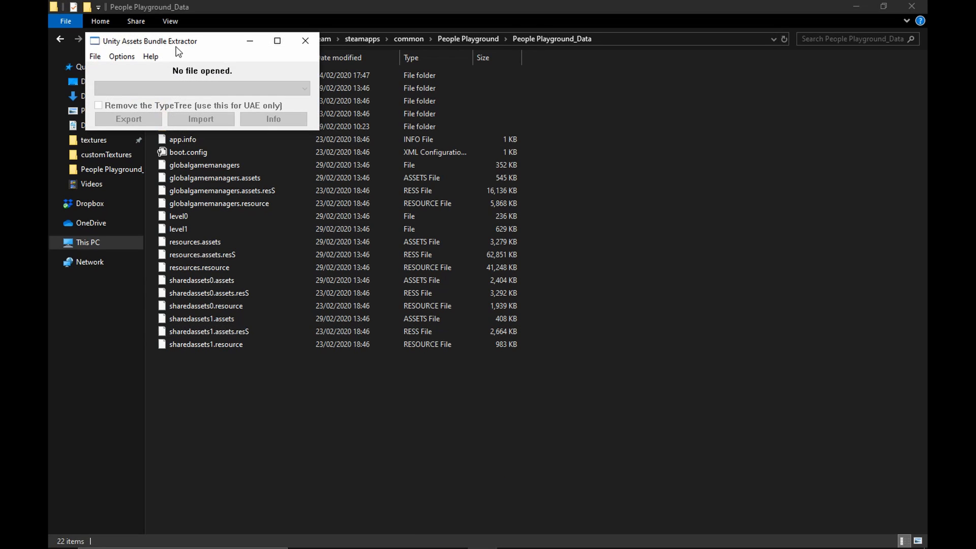
left_click_drag(178, 51, 669, 282)
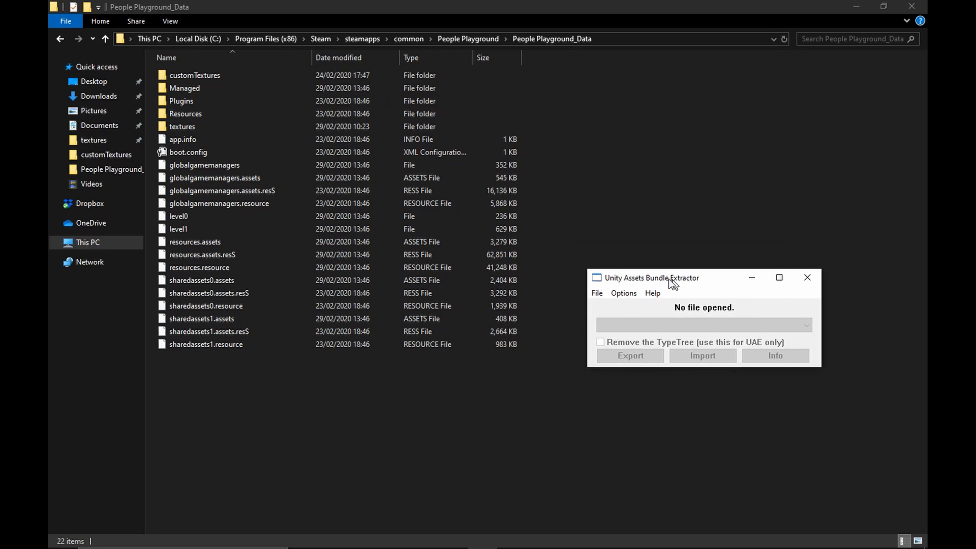
left_click(594, 294)
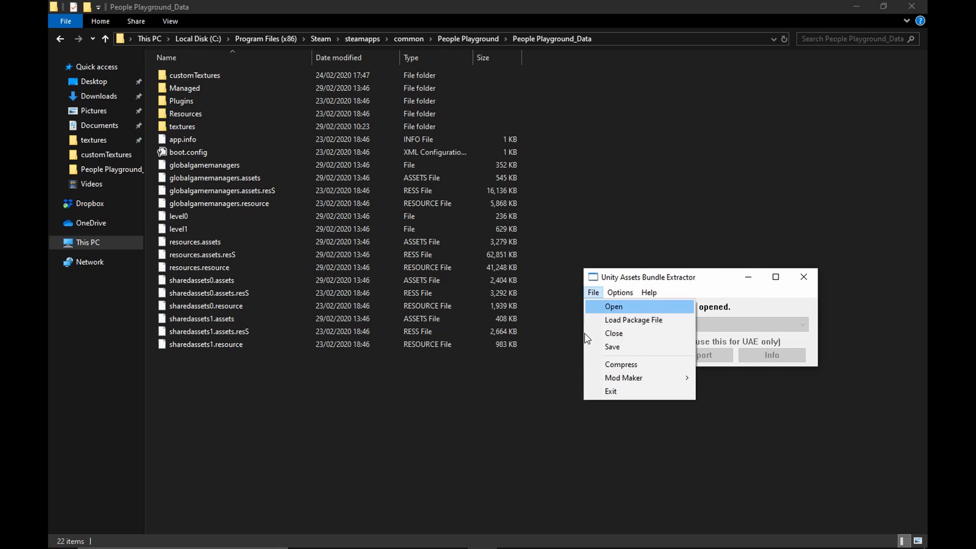
left_click(614, 308)
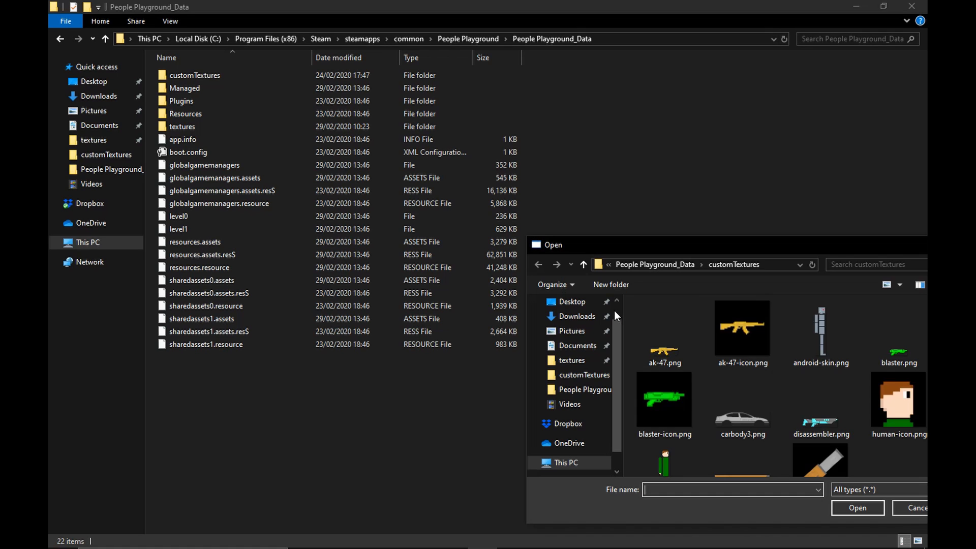
left_click(627, 264)
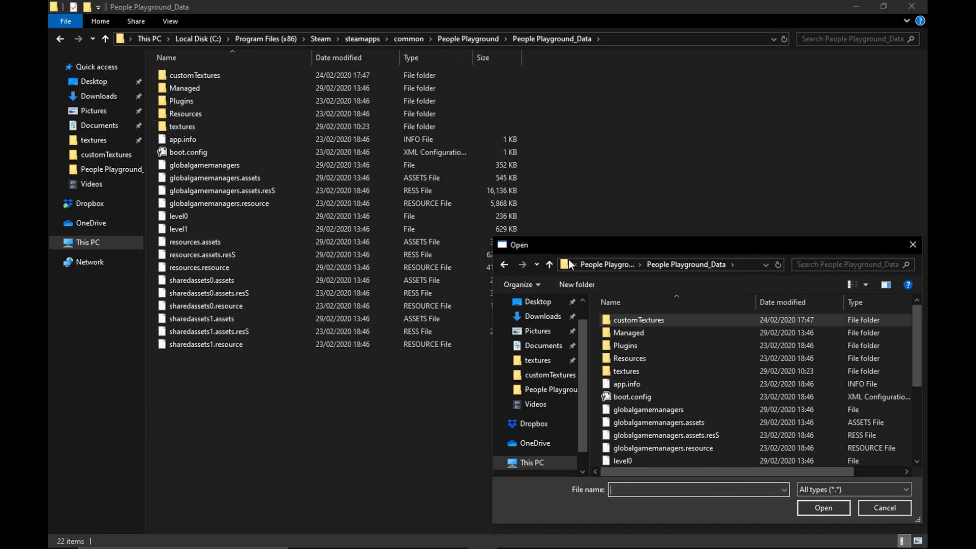
scroll(700, 456, "down", 3)
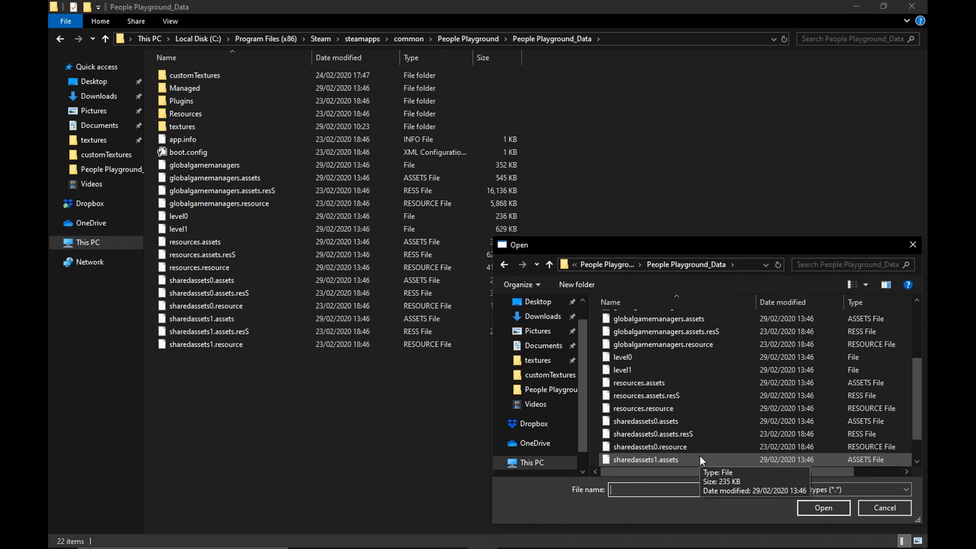
left_click(621, 385)
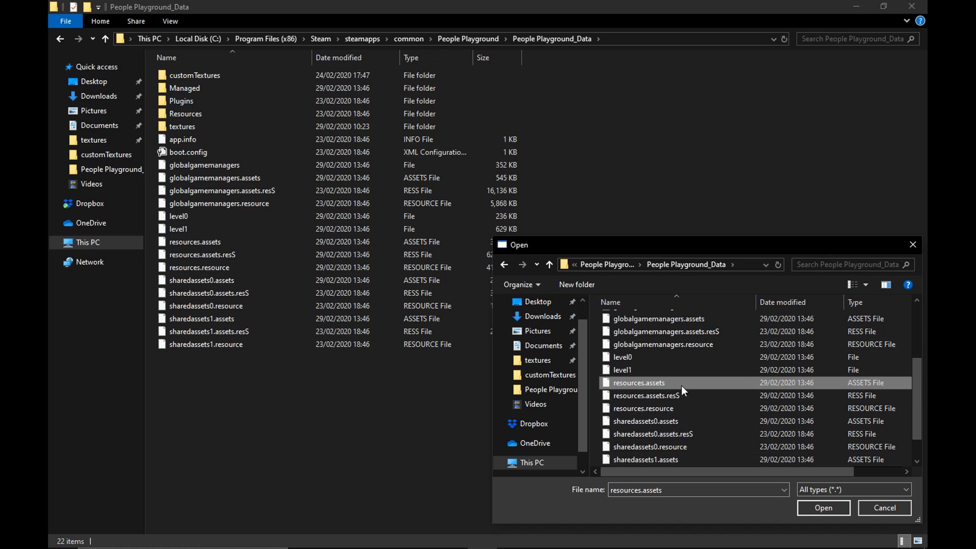
left_click(839, 508)
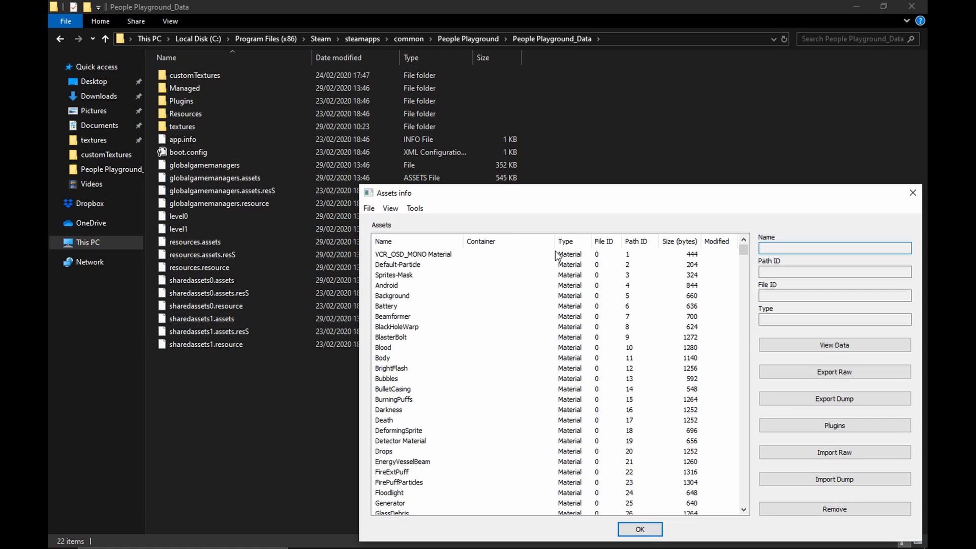
left_click_drag(593, 191, 436, 126)
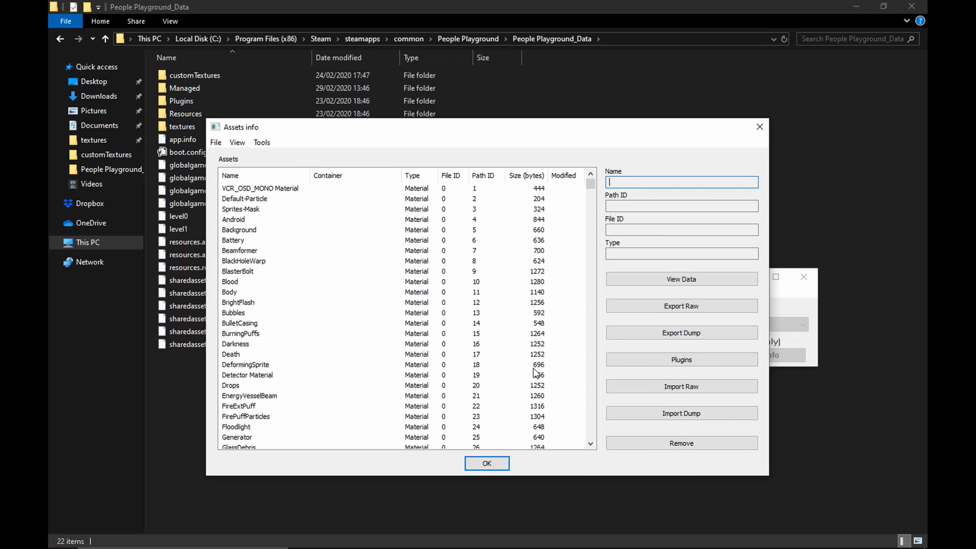
scroll(509, 374, "down", 3)
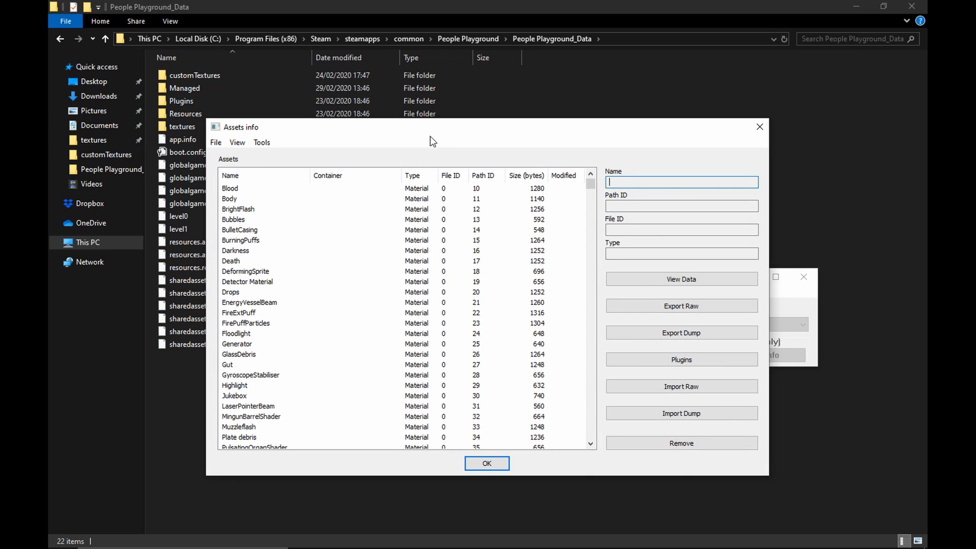
mouse_move(430, 137)
left_mouse_down()
mouse_move(464, 135)
mouse_move(440, 135)
left_mouse_up()
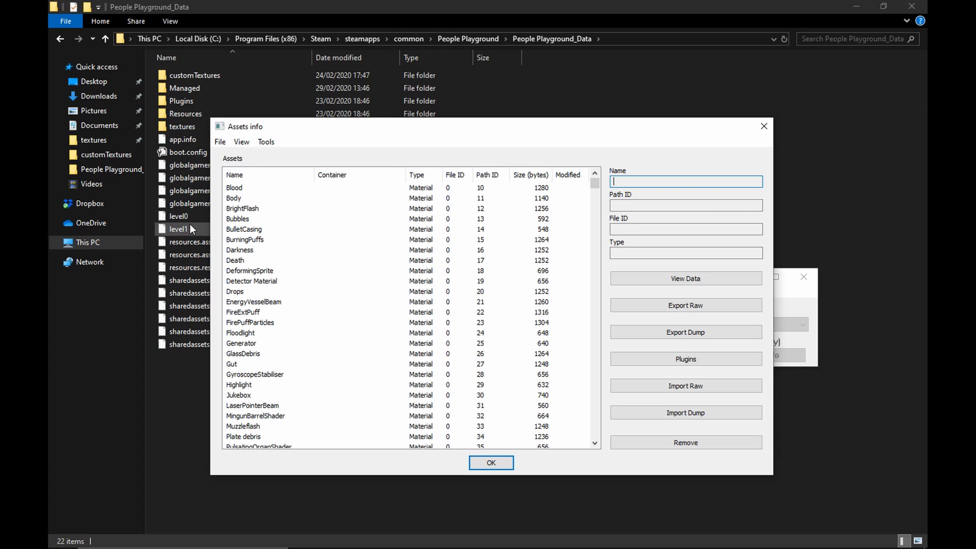
scroll(433, 292, "up", 3)
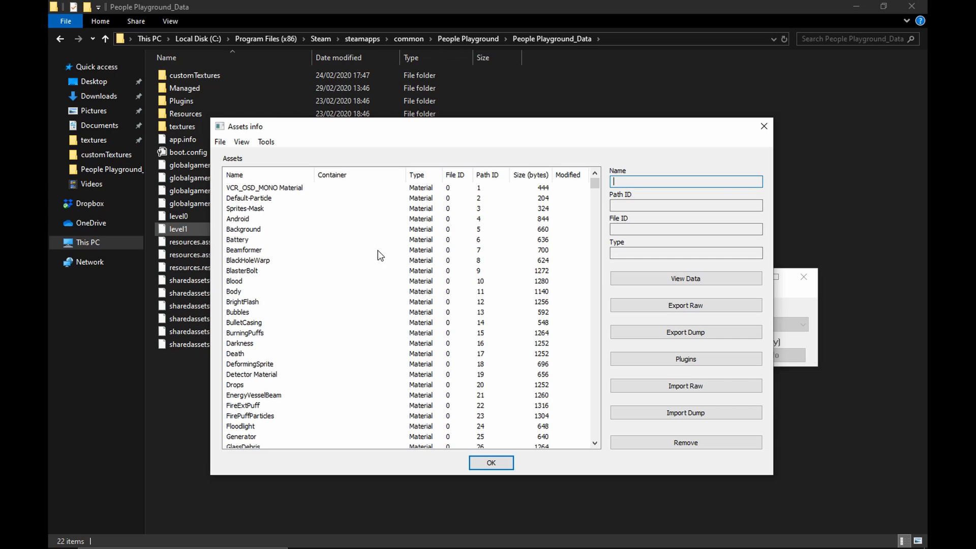
Select every texture asset in the list, from sactx-512x256-DXT5-Blood-47a63aba through VCR_OSD_MONO Atlas
scroll(393, 250, "down", 15)
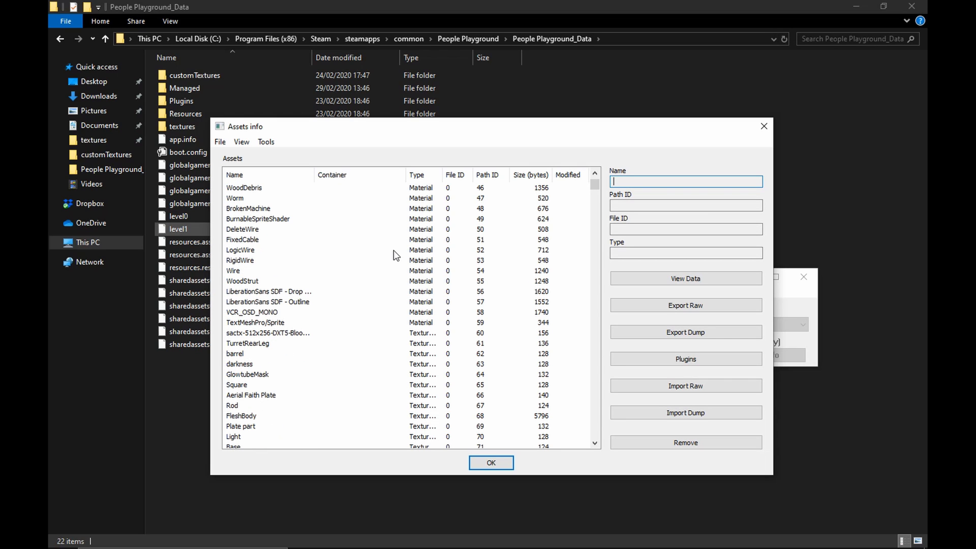
left_click(283, 334)
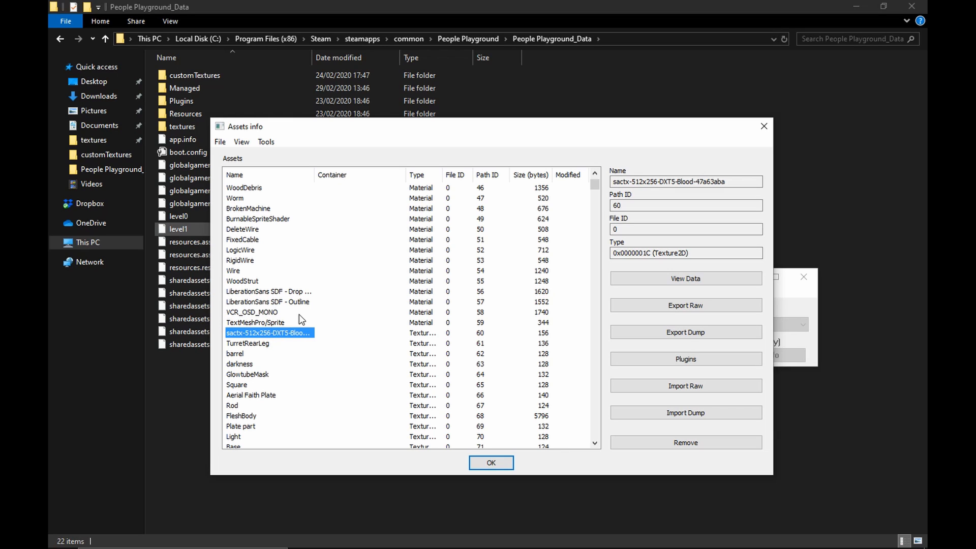
left_click(387, 325)
left_click(260, 320)
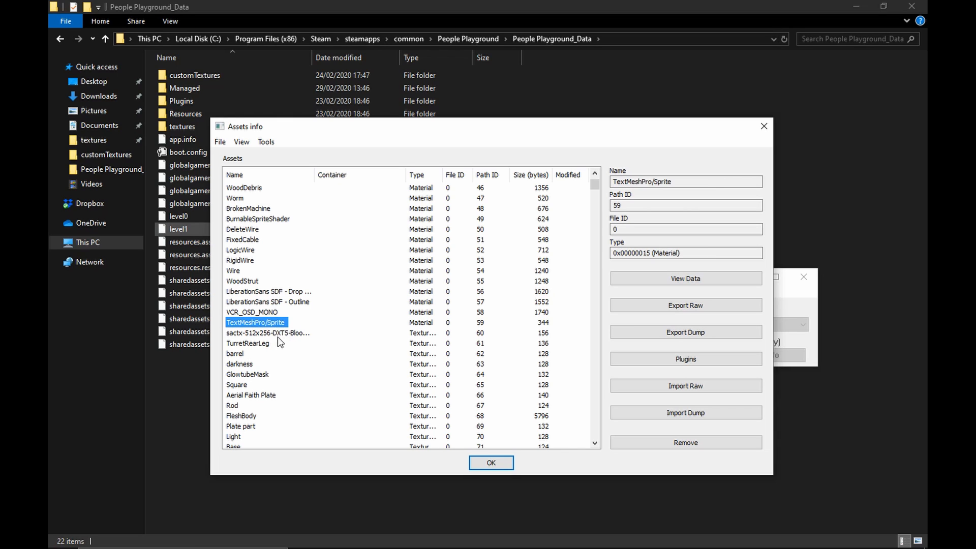
left_click(278, 335)
scroll(377, 333, "down", 20)
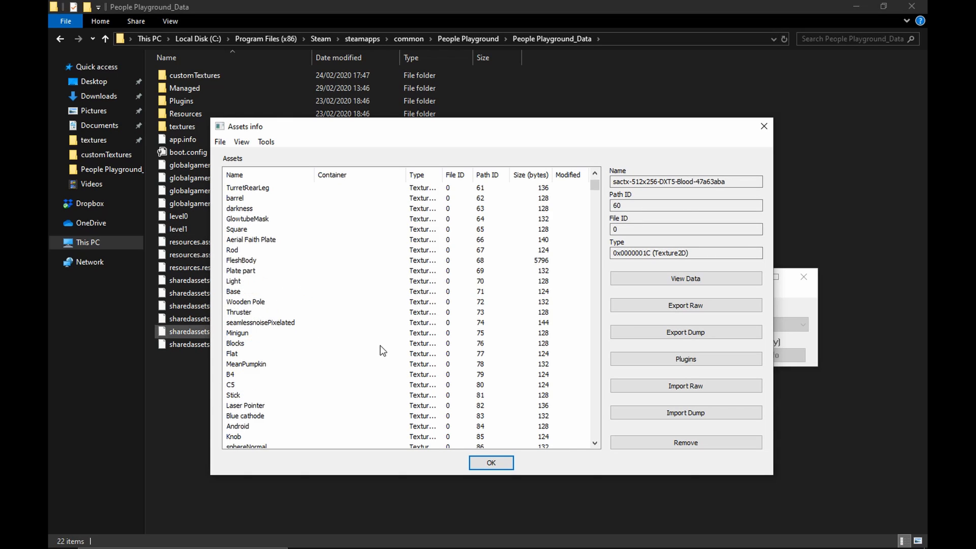
scroll(378, 331, "down", 20)
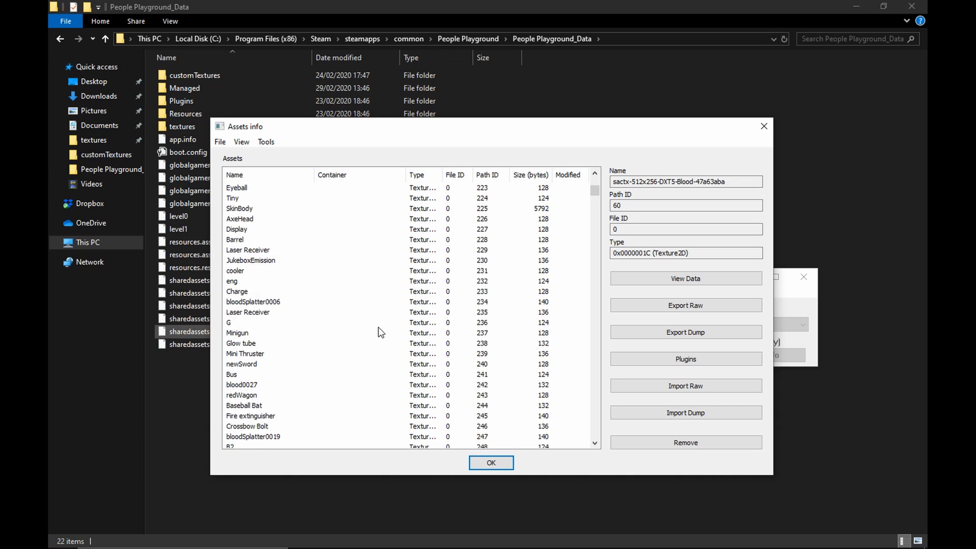
scroll(379, 328, "down", 20)
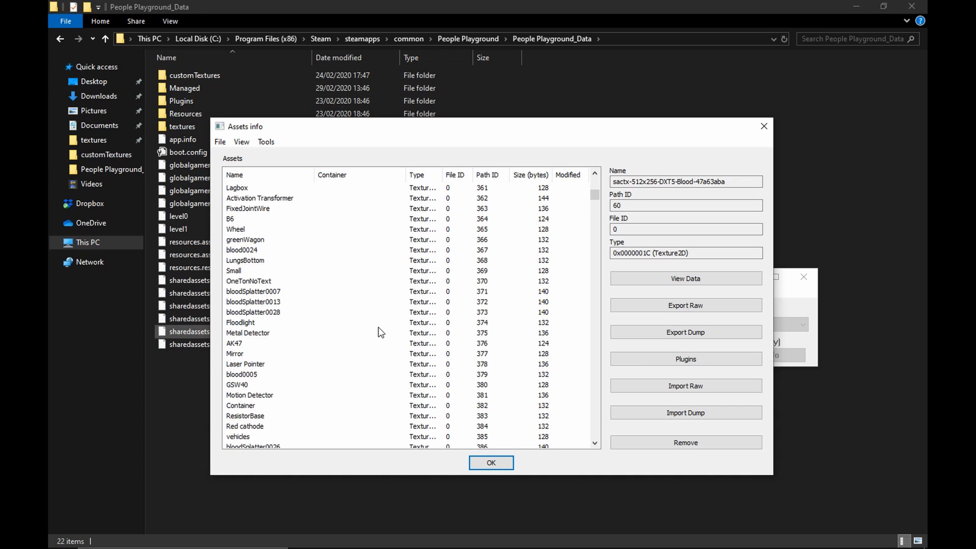
scroll(394, 330, "down", 20)
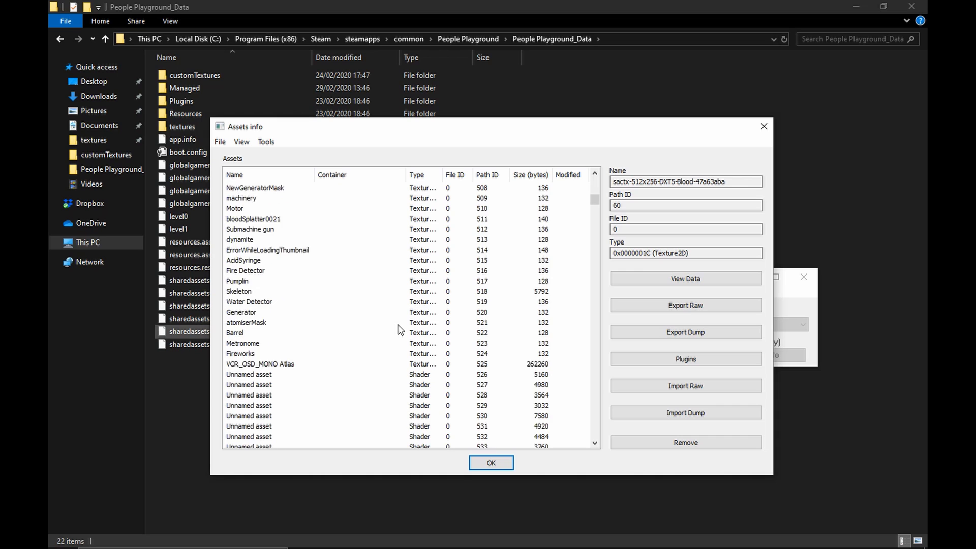
scroll(386, 329, "up", 9)
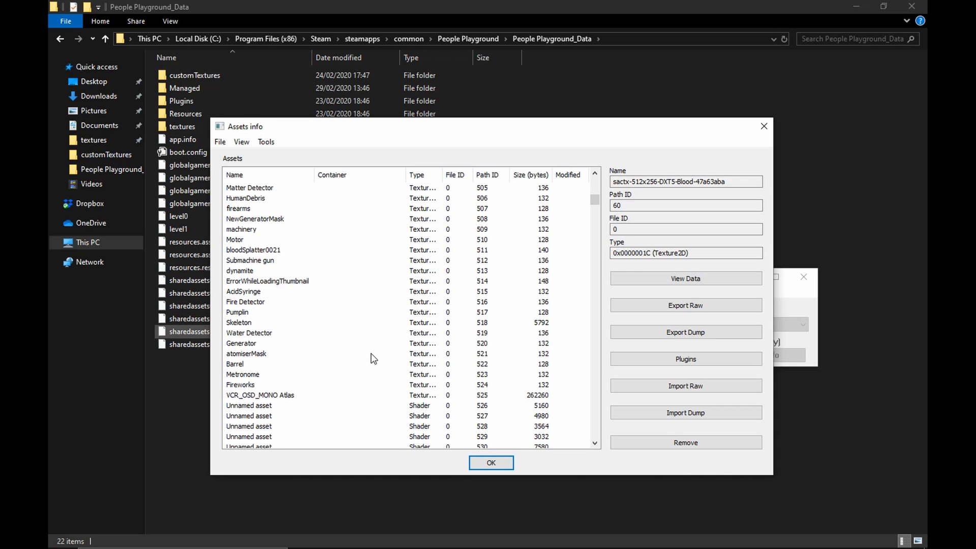
left_click(283, 397, "shift")
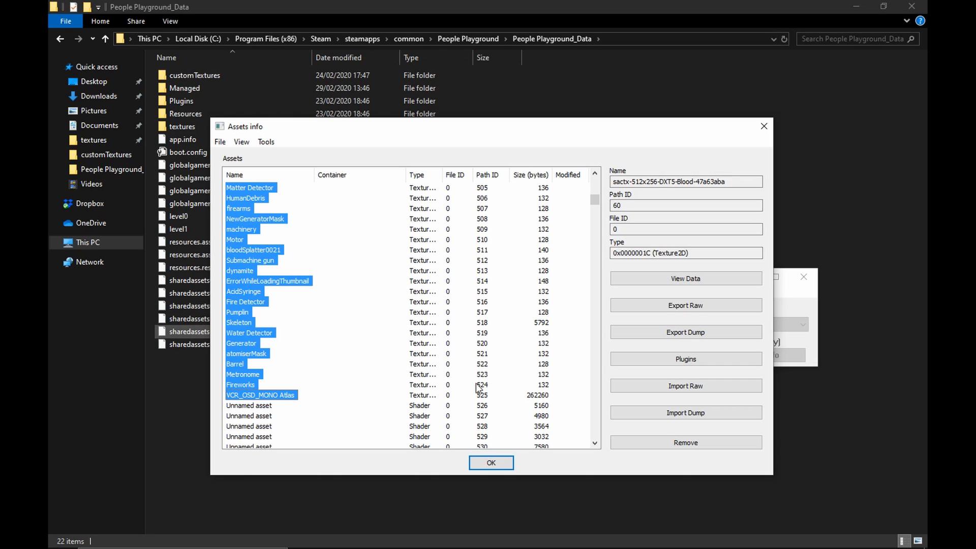
Start a .png export of the selected textures into the textures folder and cancel it at the output path choice
left_click(671, 361)
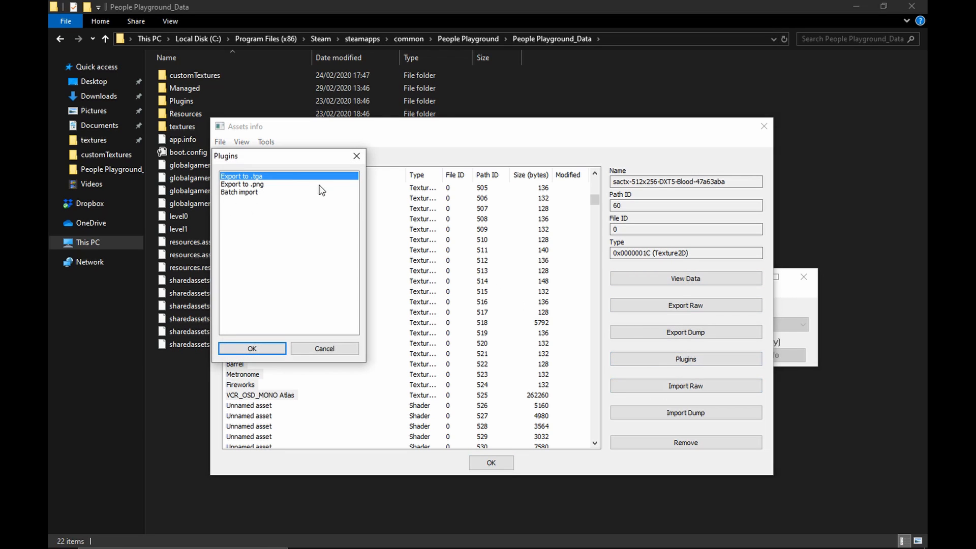
left_click(260, 185)
left_click(253, 348)
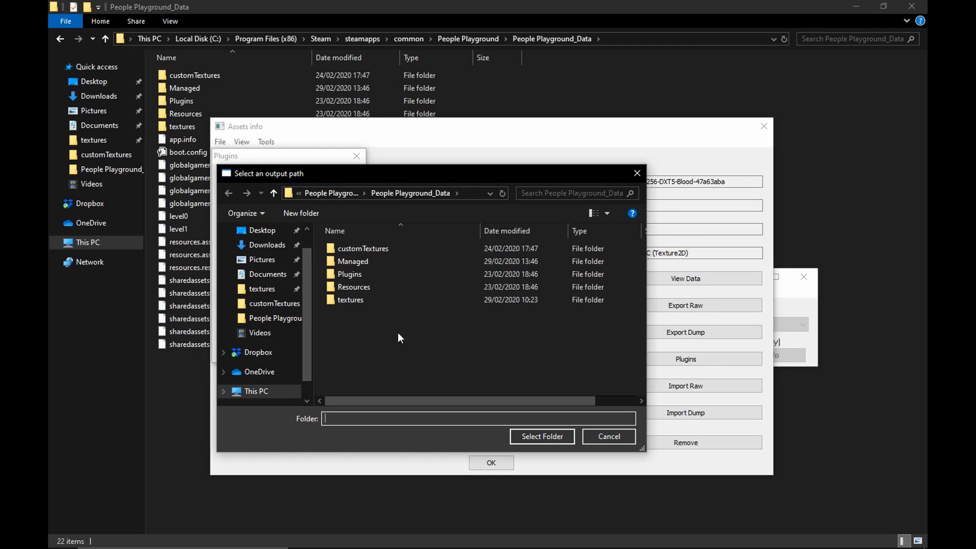
double_click(347, 300)
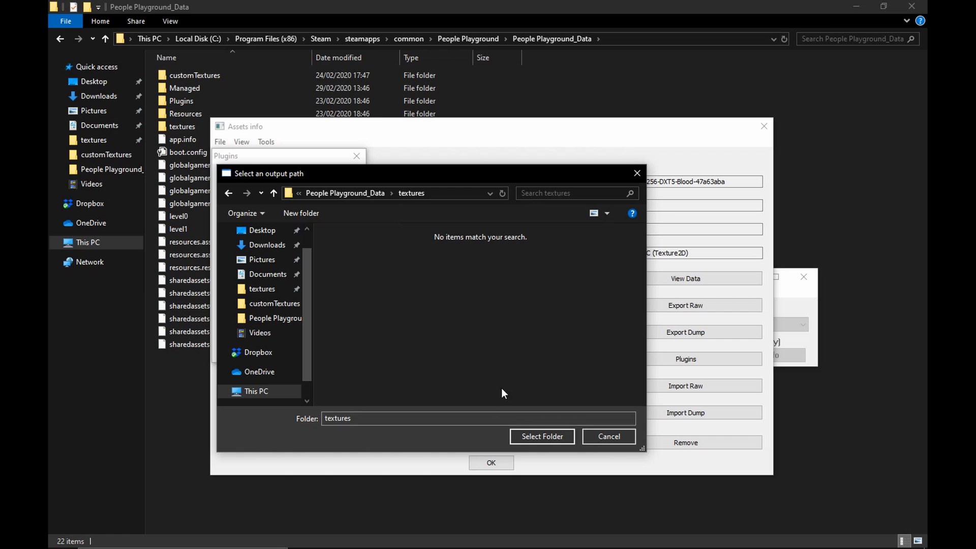
left_click(615, 433)
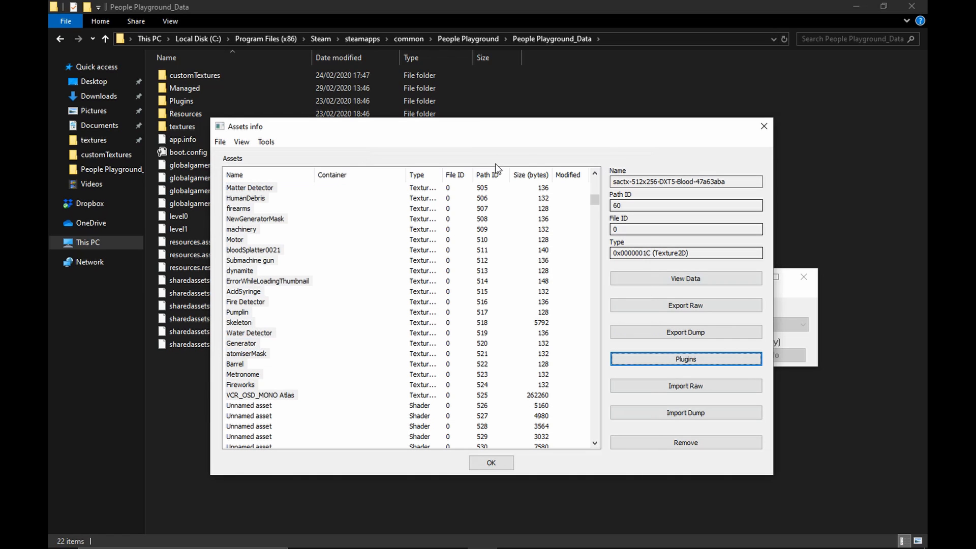
Move the asset list window aside, switch to File Explorer and open the textures folder to view the exported images
left_click_drag(555, 126, 693, 224)
left_click(94, 140)
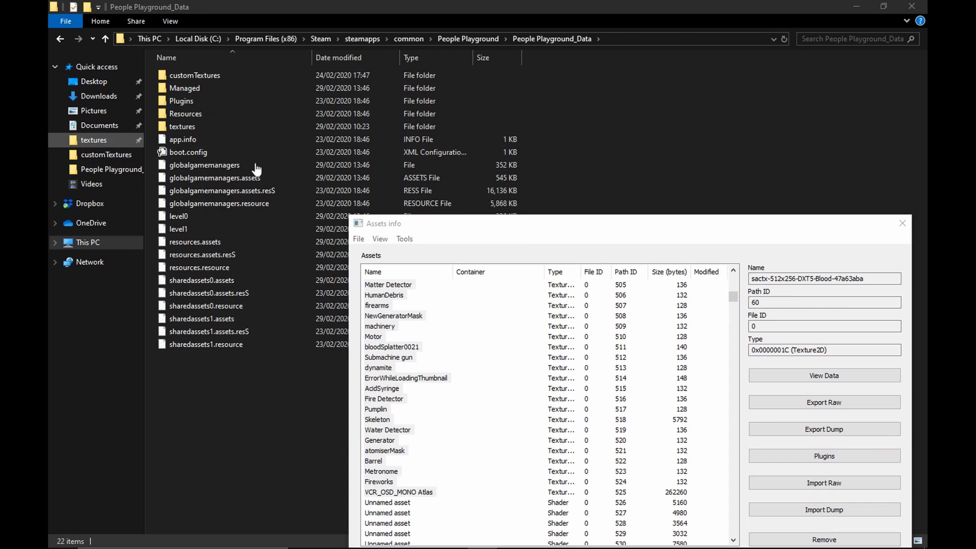
scroll(565, 251, "down", 10)
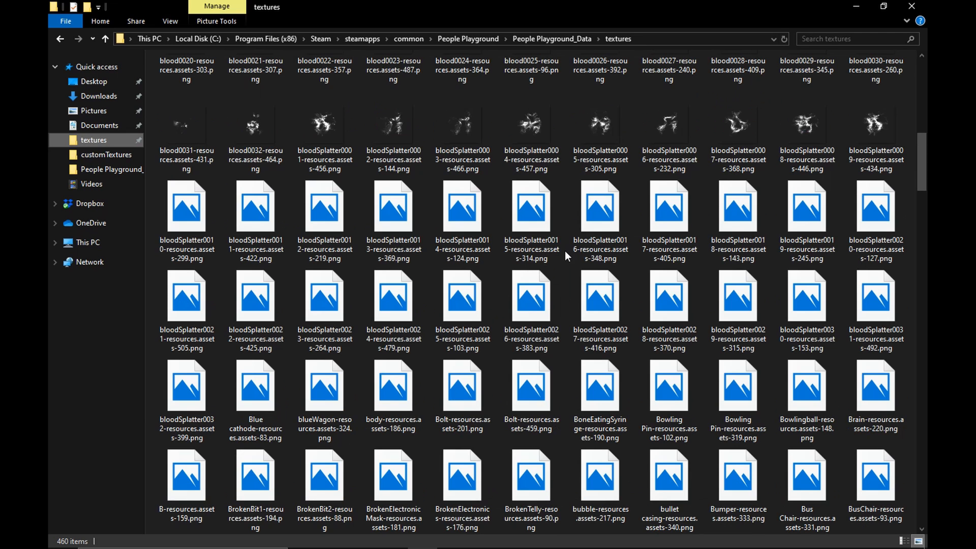
scroll(557, 284, "up", 10)
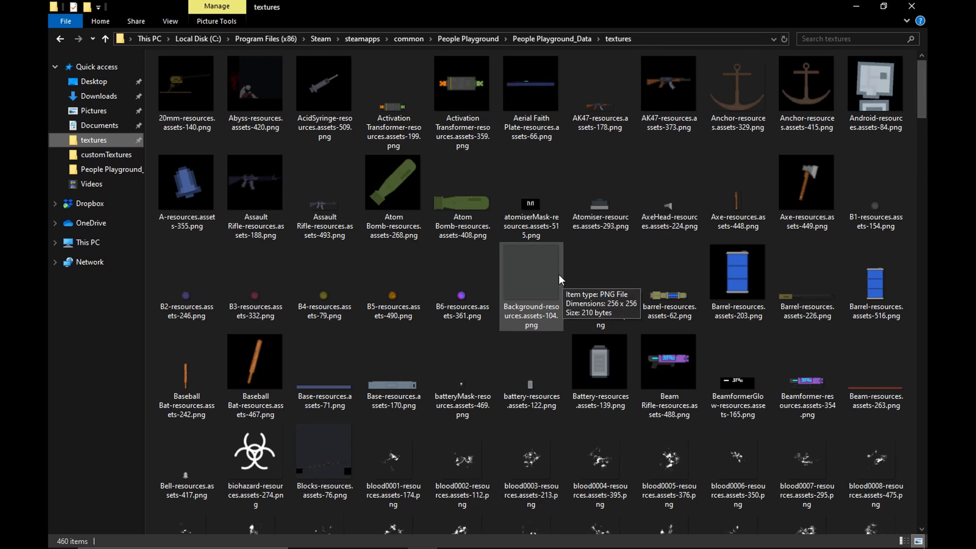
Select all exported PNG files in the textures folder, from 20mm-resources through ZombieSyringe-resources
left_click(177, 108)
scroll(551, 324, "down", 8)
scroll(578, 308, "down", 20)
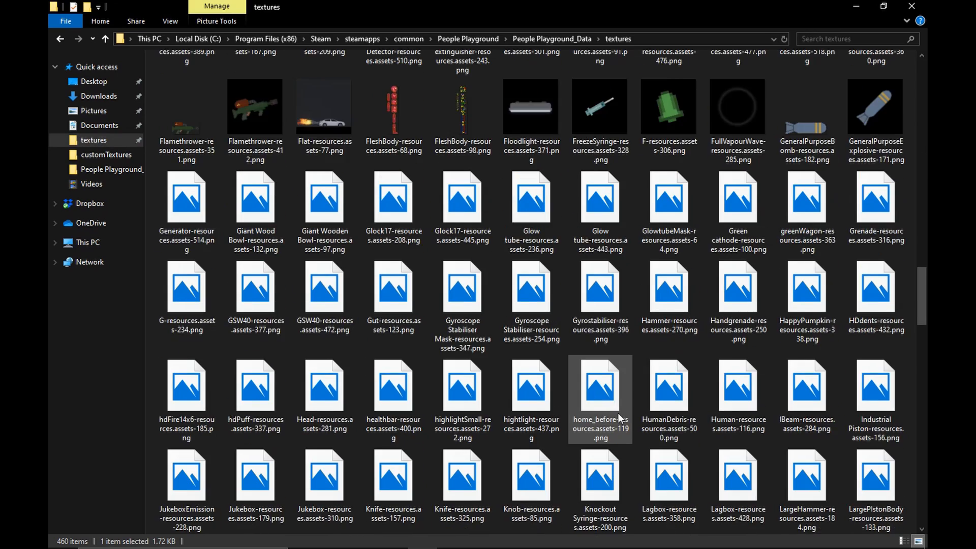
left_click(742, 500, "shift")
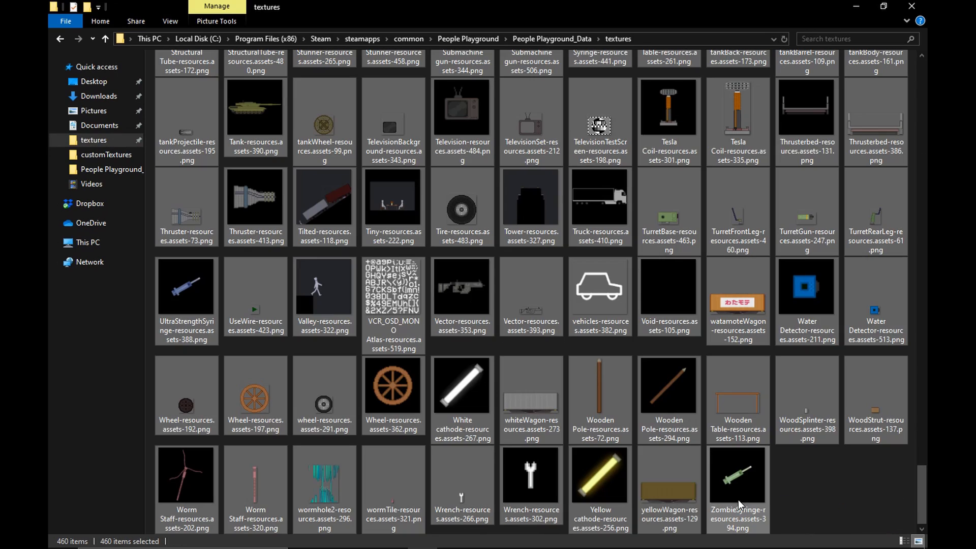
Permanently delete the selected PNG files from the textures folder and bring the asset list window back into view
key("shift+Delete")
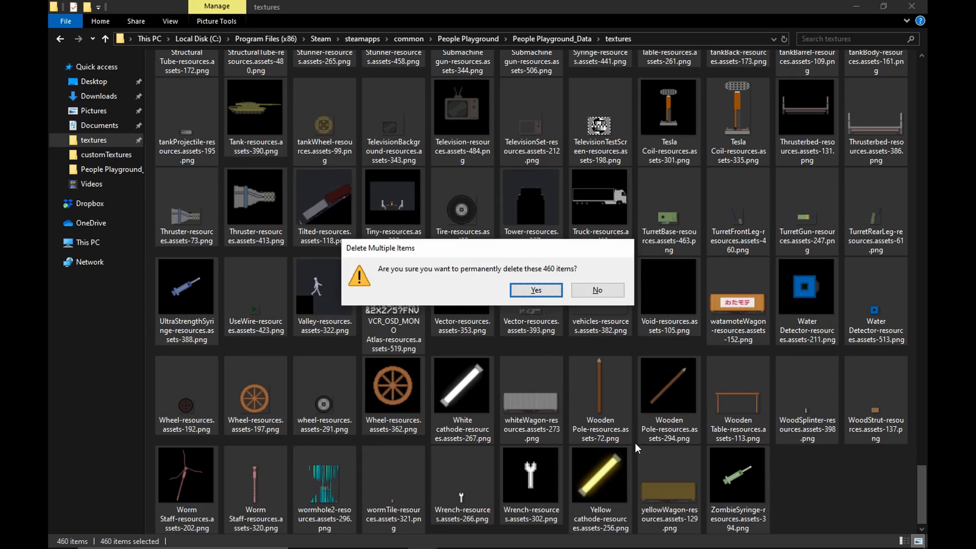
key("Return")
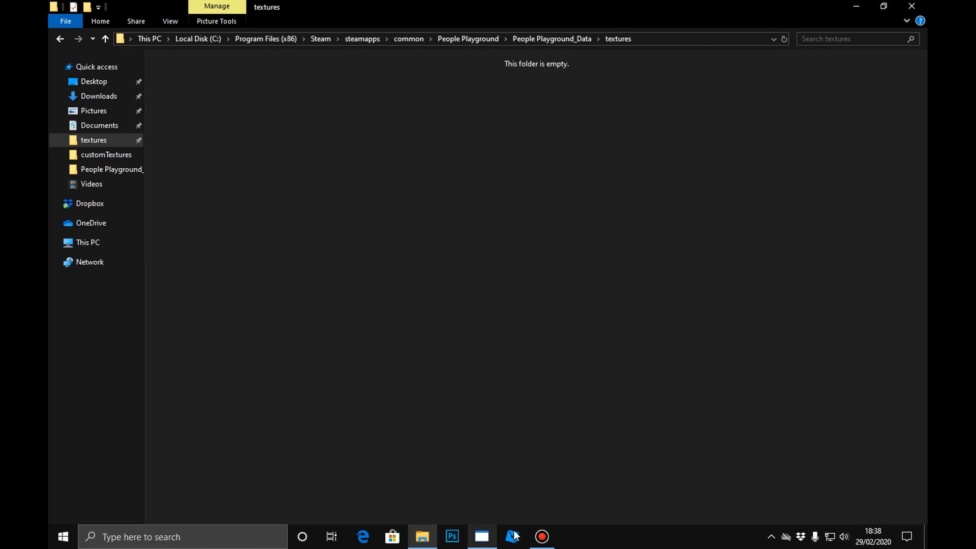
left_click(482, 537)
left_click_drag(559, 224, 486, 142)
scroll(488, 359, "down", 4)
scroll(472, 358, "up", 5)
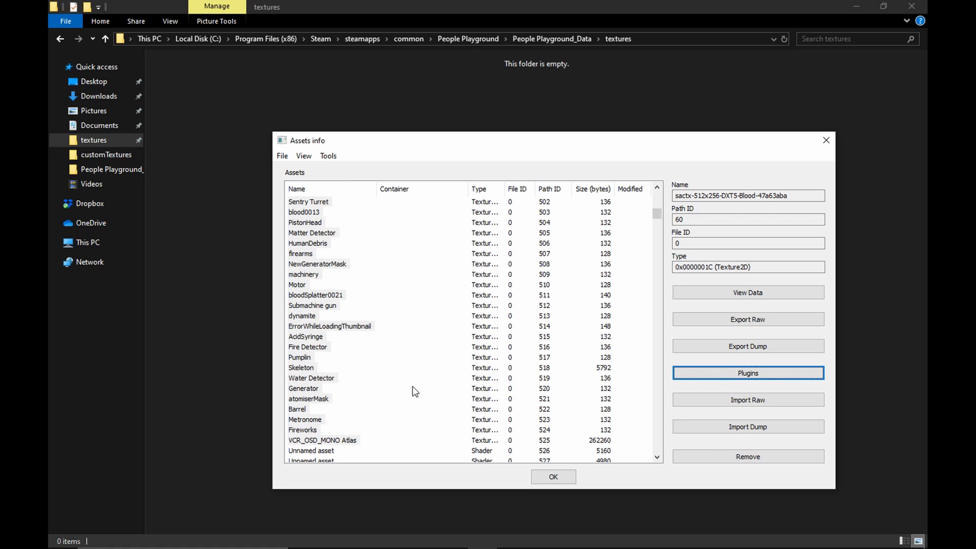
left_click(349, 441)
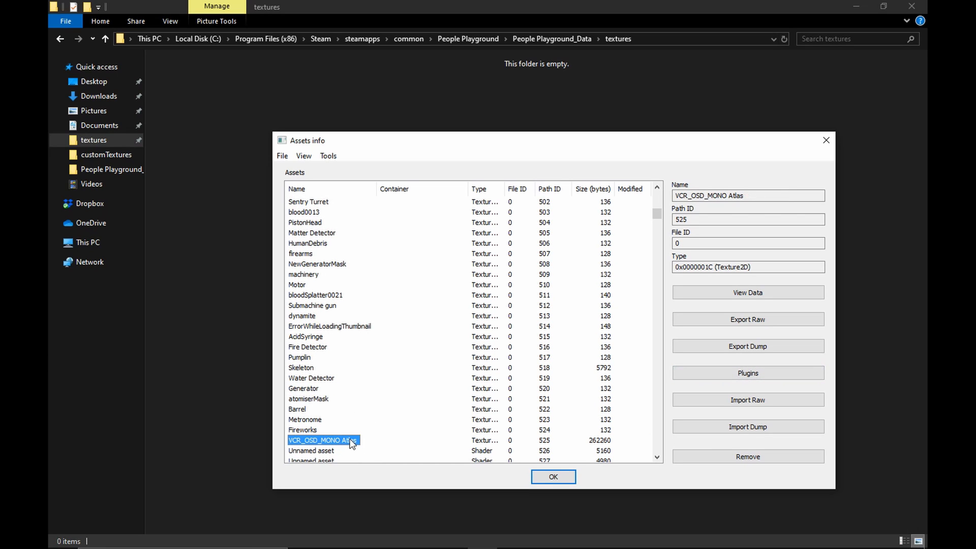
scroll(437, 409, "up", 19)
mouse_move(435, 380)
left_mouse_down()
mouse_move(427, 335)
mouse_move(417, 341)
mouse_move(429, 387)
left_mouse_up()
scroll(428, 388, "down", 20)
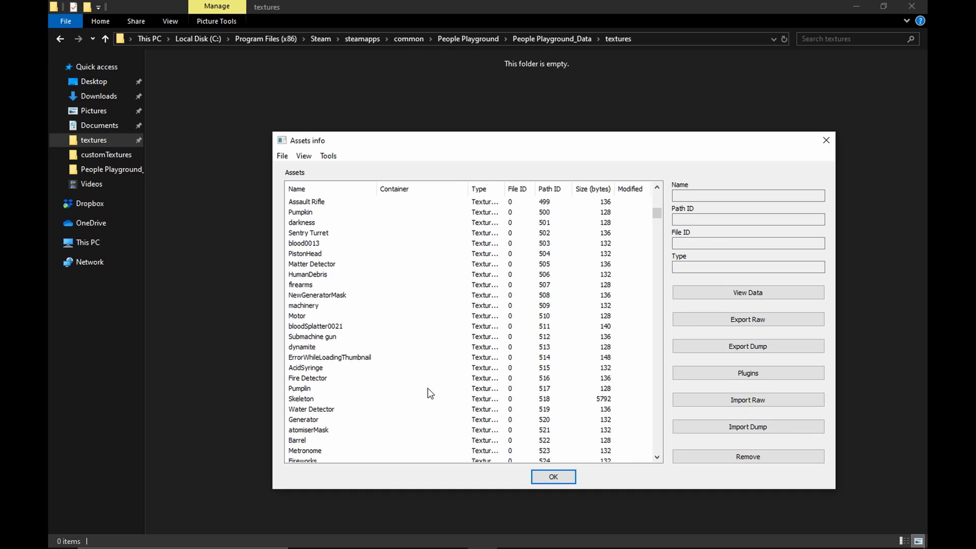
scroll(378, 385, "up", 4)
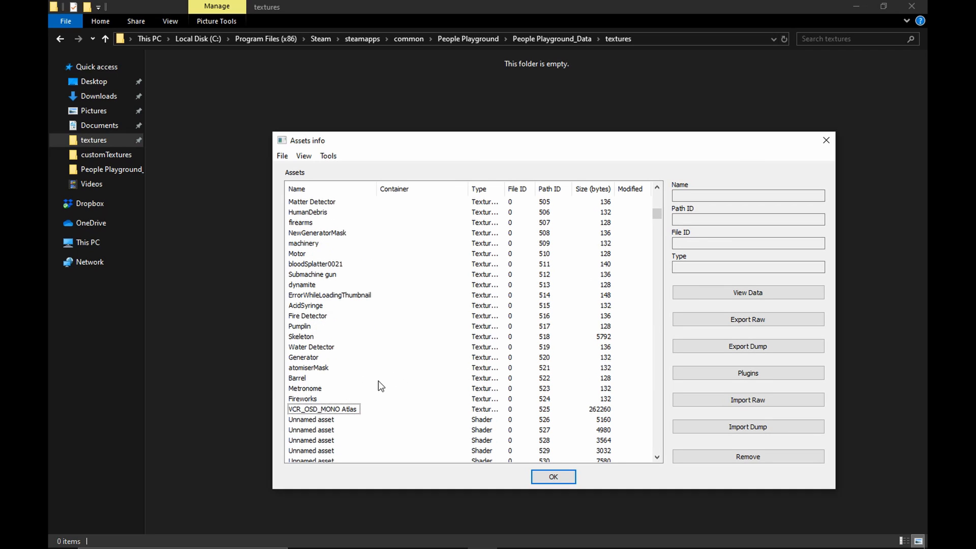
left_click(338, 410)
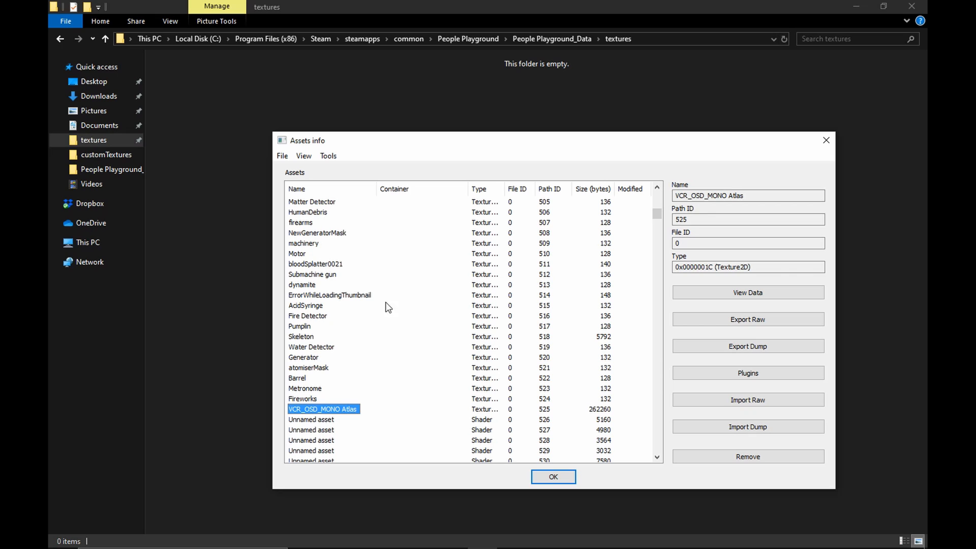
scroll(396, 318, "up", 1)
left_click_drag(401, 320, 389, 356)
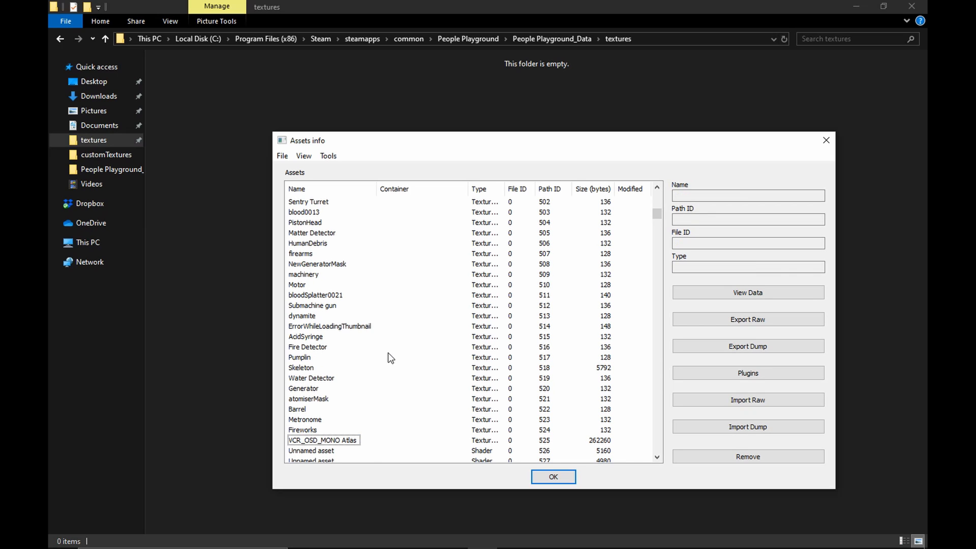
Select all texture assets from VCR_OSD_MONO Atlas up through sactx-512x256-DXT5-Blood-47a63aba in the asset list
left_click(346, 444)
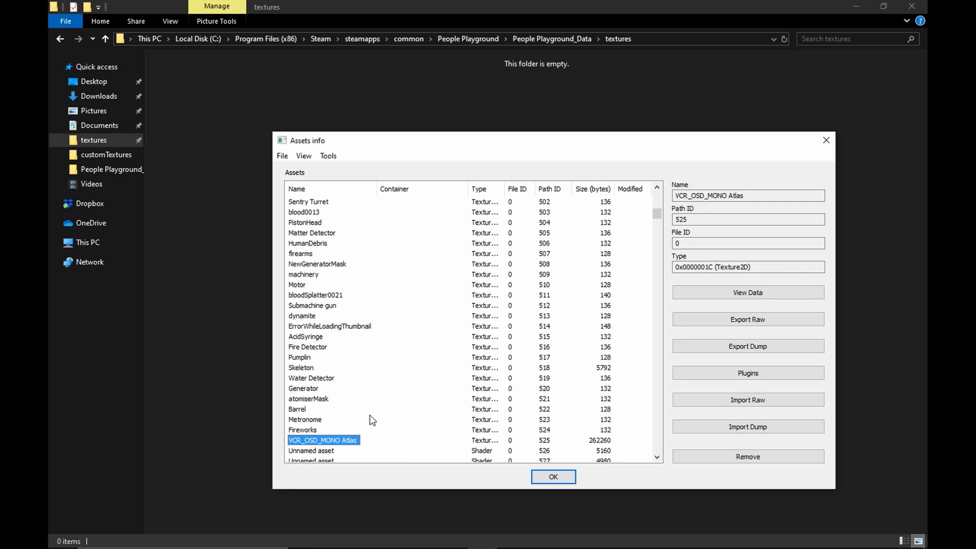
scroll(418, 357, "up", 20)
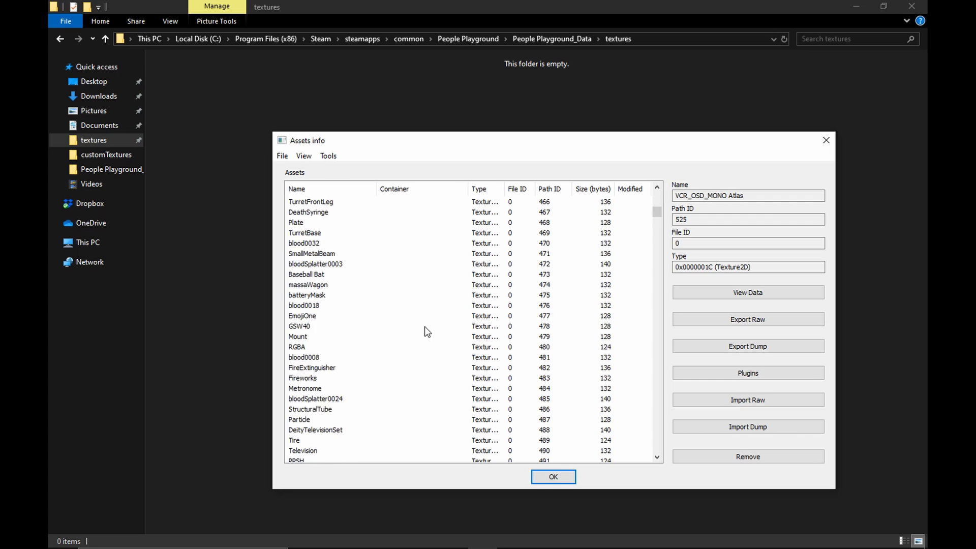
scroll(403, 337, "up", 20)
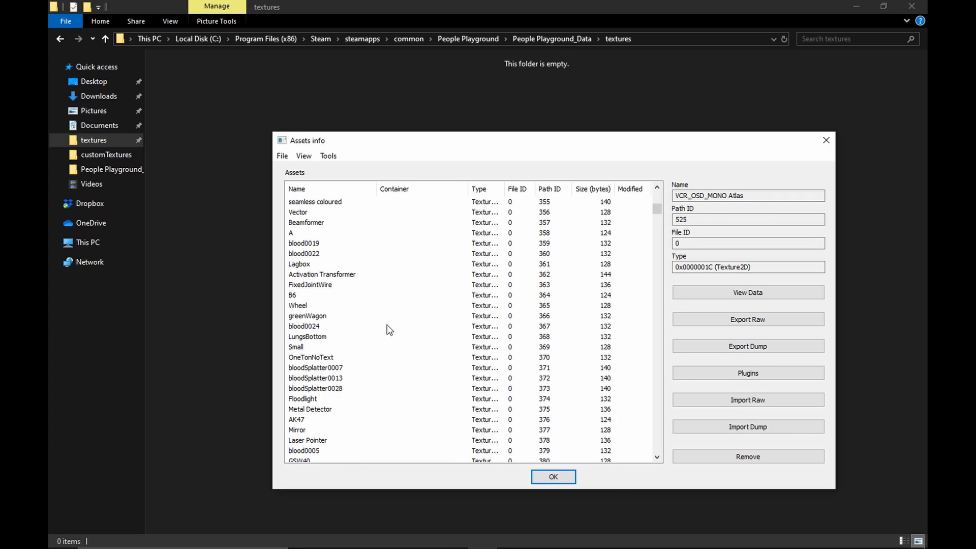
scroll(390, 329, "up", 11)
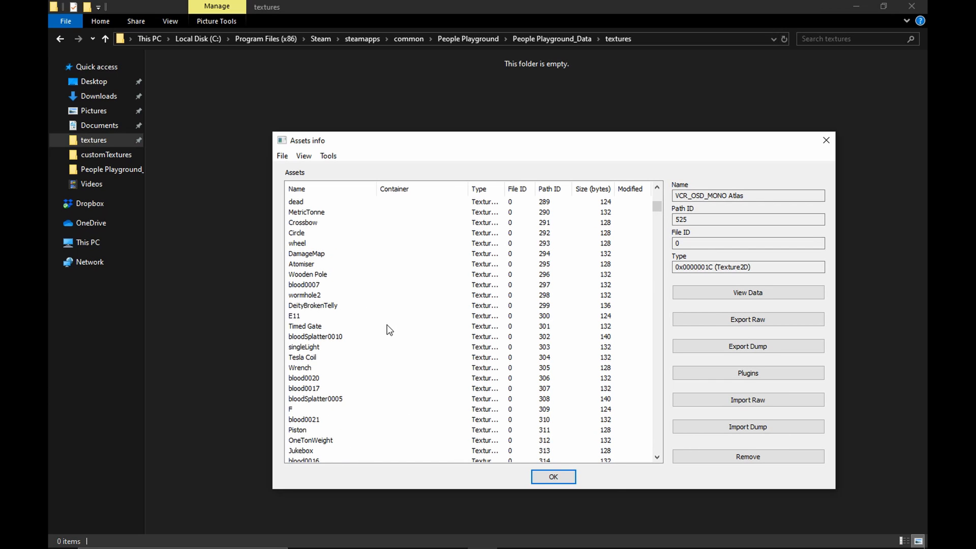
scroll(390, 329, "up", 5)
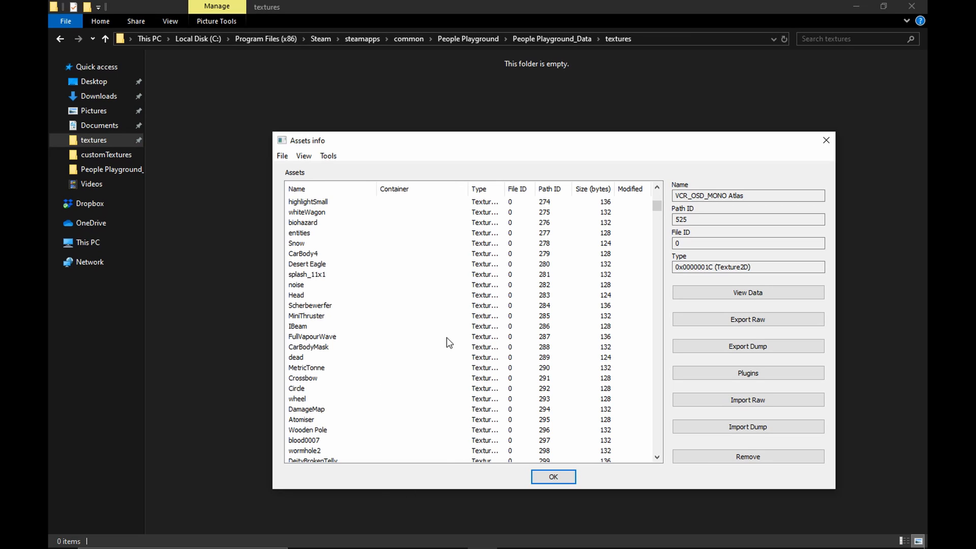
scroll(446, 327, "up", 6)
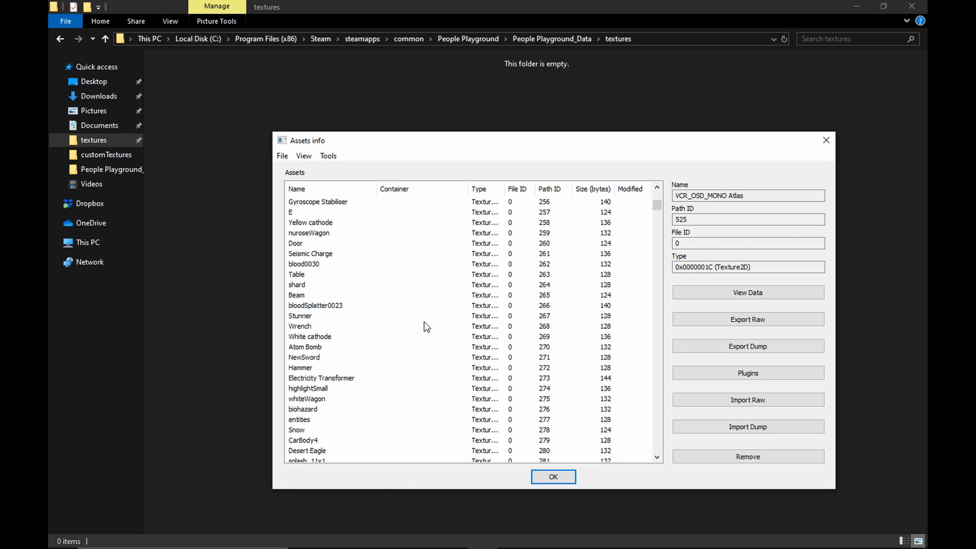
scroll(419, 321, "up", 20)
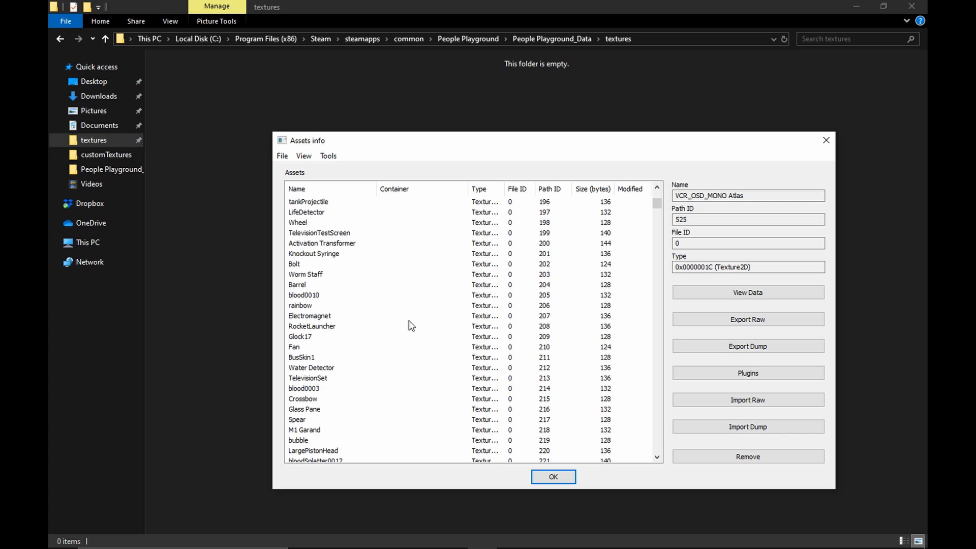
scroll(409, 321, "up", 20)
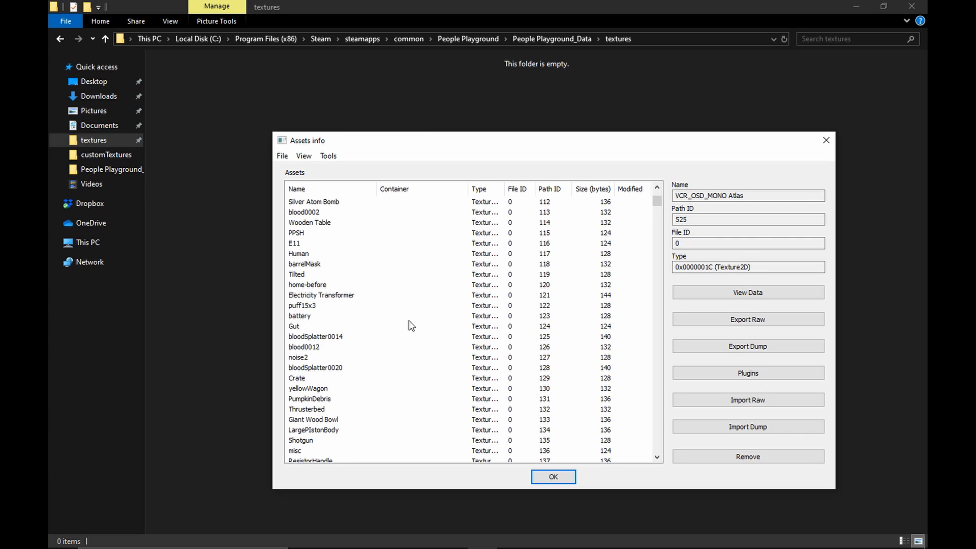
scroll(409, 321, "up", 19)
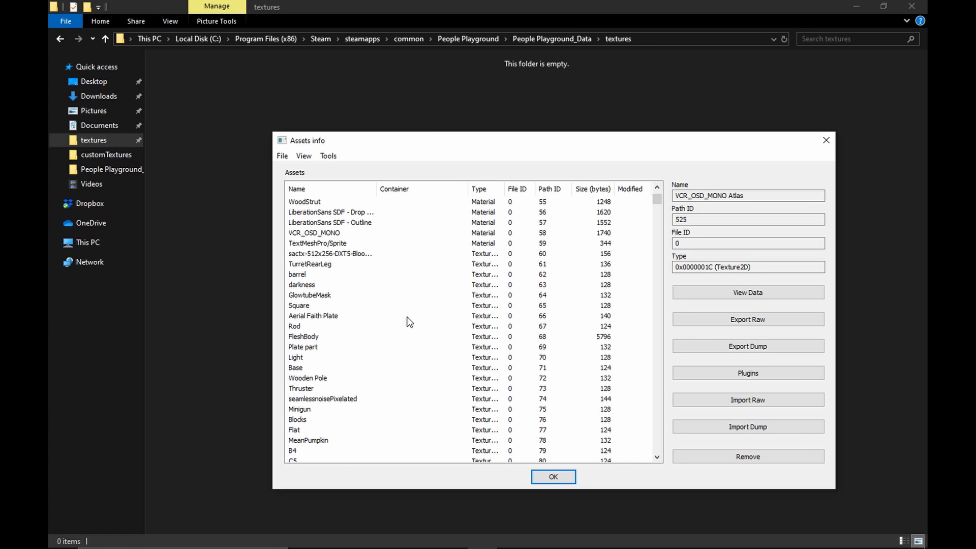
left_click(341, 255, "shift")
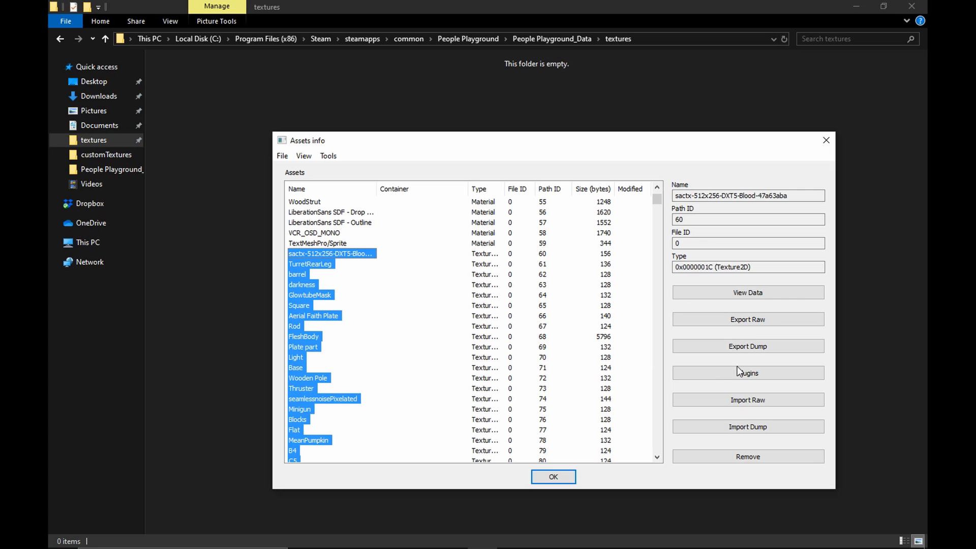
Export the selected textures to .png, with the textures folder in People Playground_Data as the output path
left_click(748, 373)
left_click(321, 200)
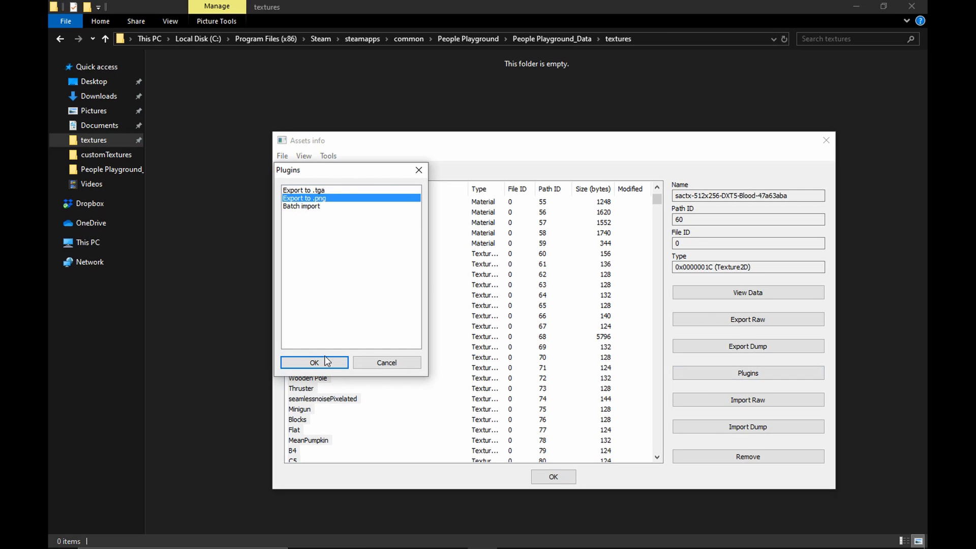
left_click(324, 358)
double_click(409, 315)
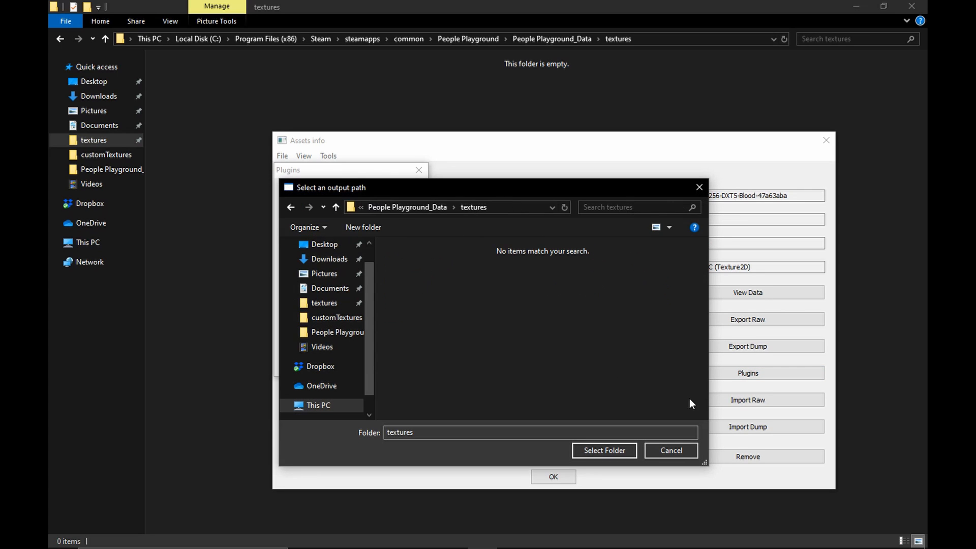
left_click(608, 453)
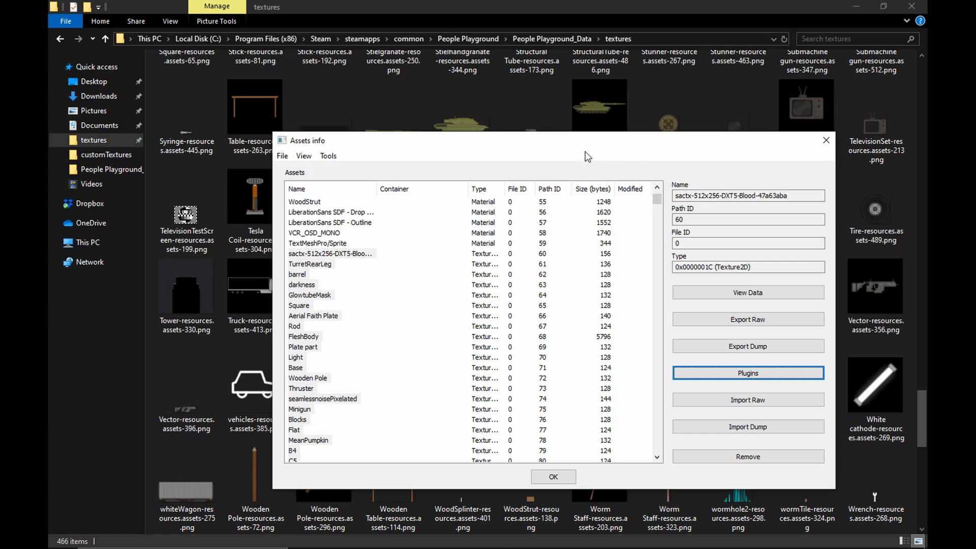
Move the asset list window aside and look through the newly exported PNG images in the textures folder
left_click_drag(397, 140, 49, 123)
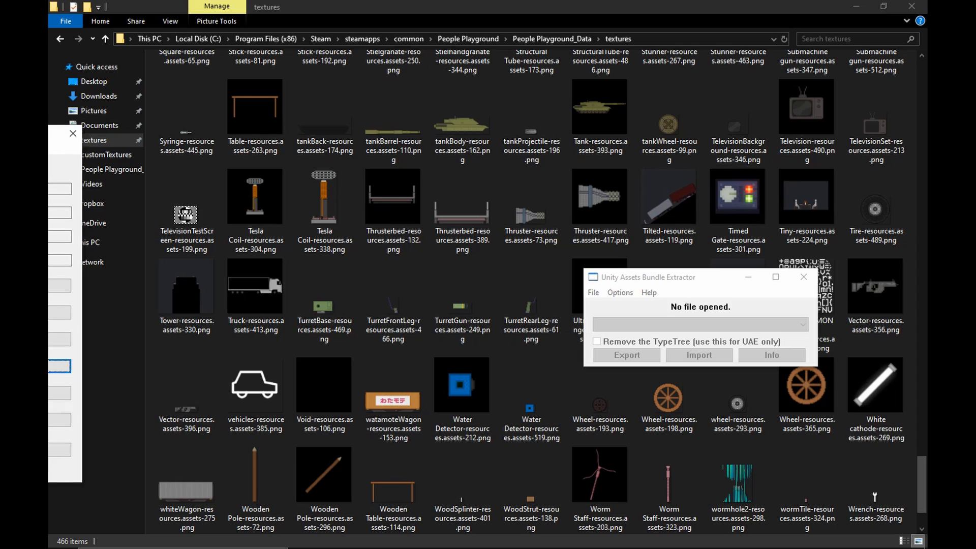
left_click(462, 122)
scroll(447, 266, "up", 5)
scroll(495, 320, "down", 4)
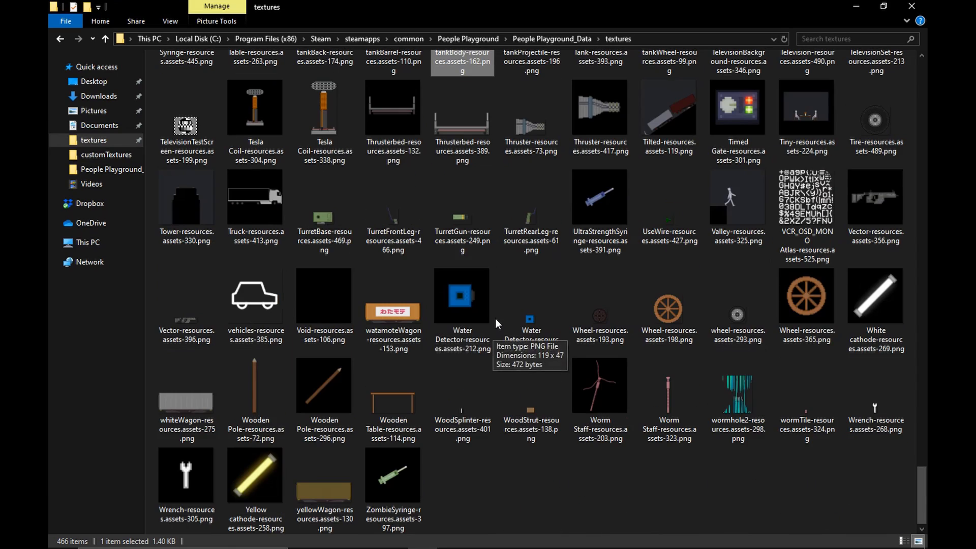
scroll(495, 320, "up", 20)
scroll(495, 318, "up", 15)
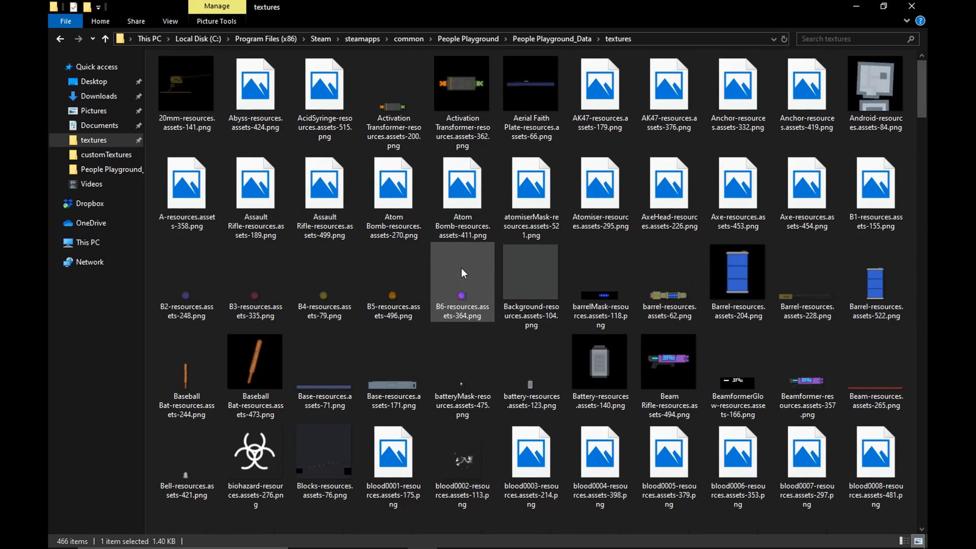
scroll(461, 268, "down", 6)
scroll(461, 268, "up", 5)
scroll(461, 268, "up", 1)
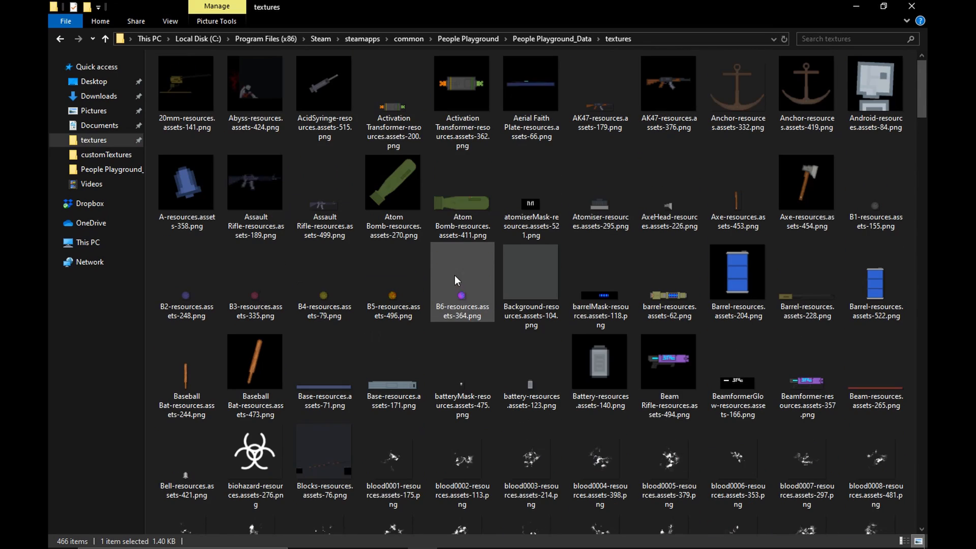
View the customTextures folder inside People Playground_Data and bring the asset list window back into view
left_click(546, 38)
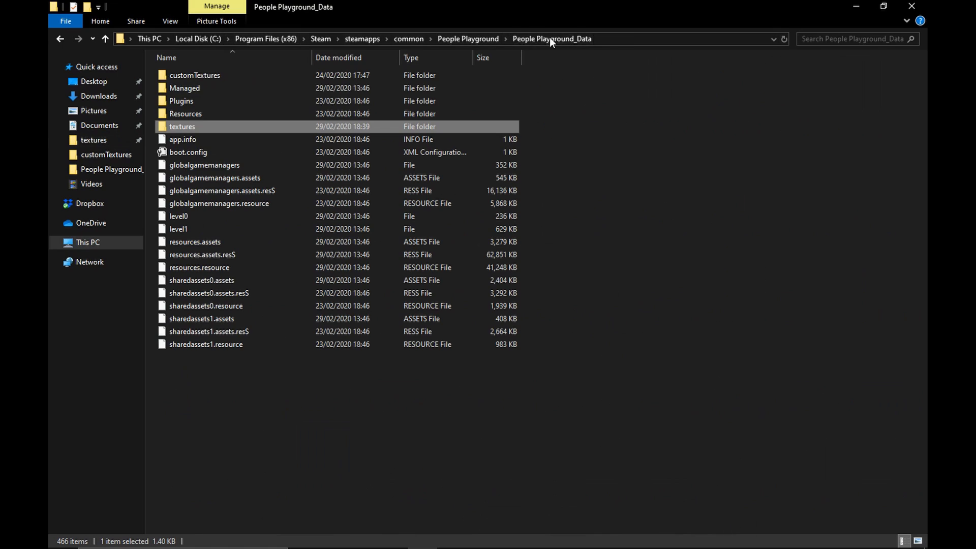
left_click(225, 72)
double_click(224, 72)
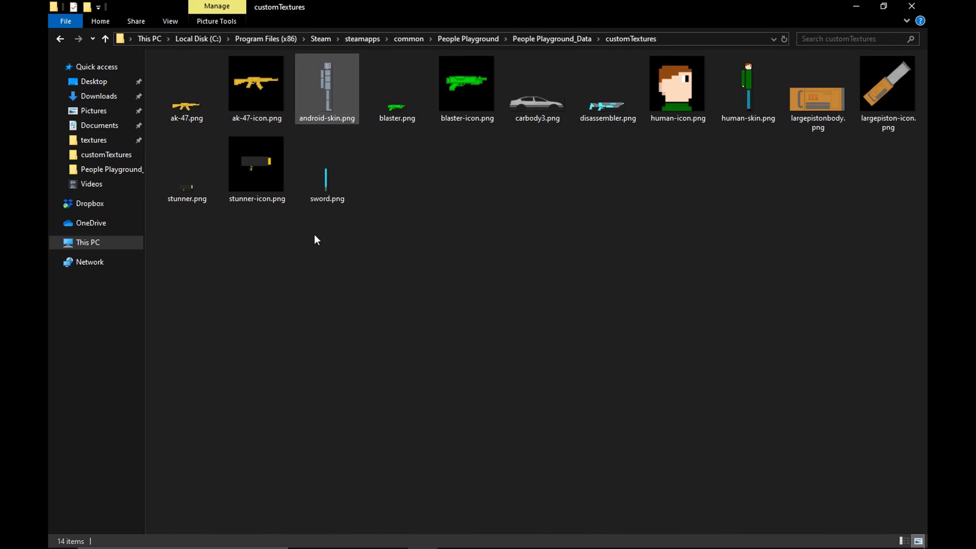
left_click_drag(573, 320, 208, 94)
left_click(610, 244)
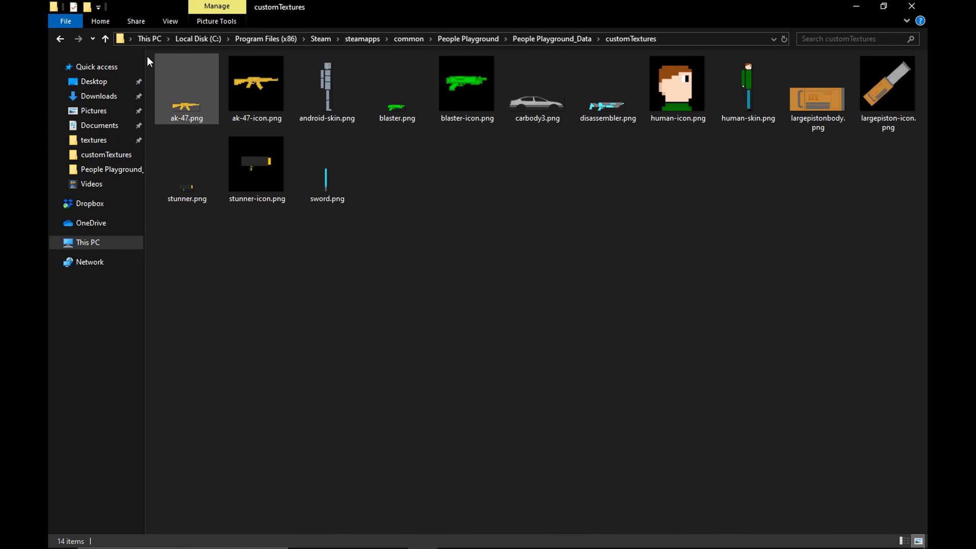
left_click_drag(49, 148, 440, 171)
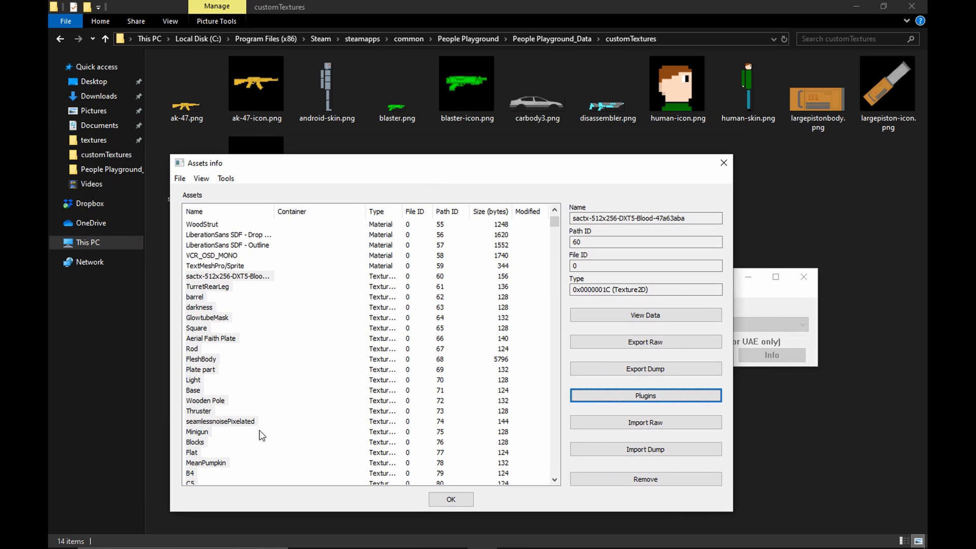
Find Google Chrome through the Windows search and open it
key("super")
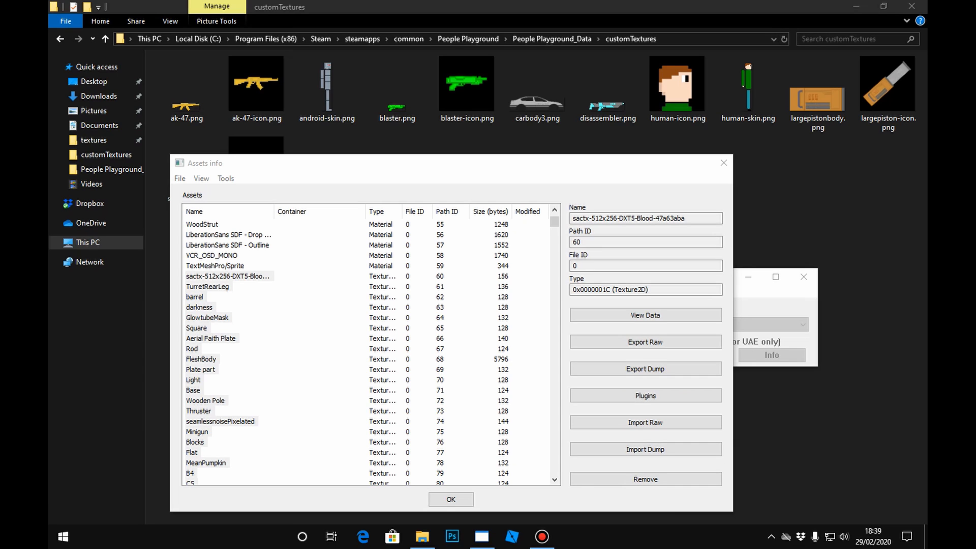
type("c")
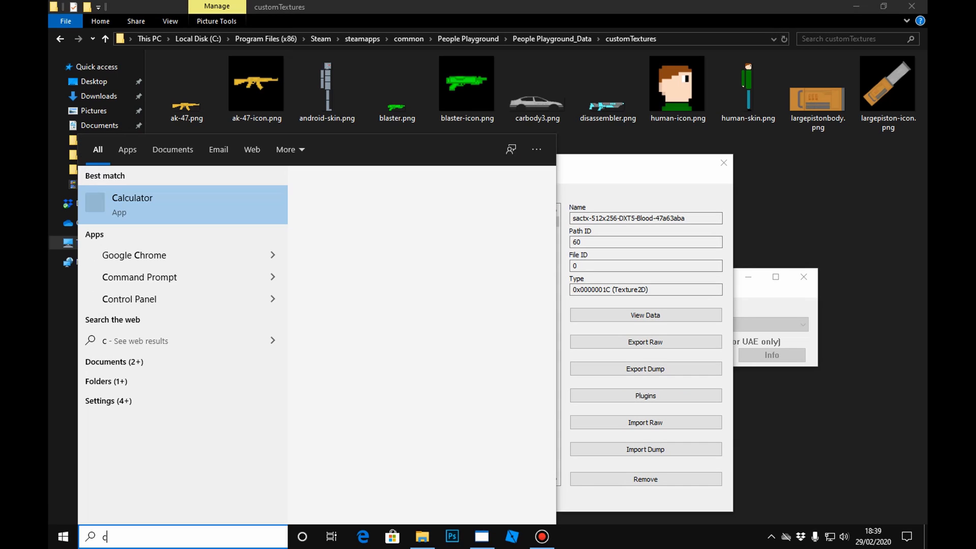
left_click(144, 255)
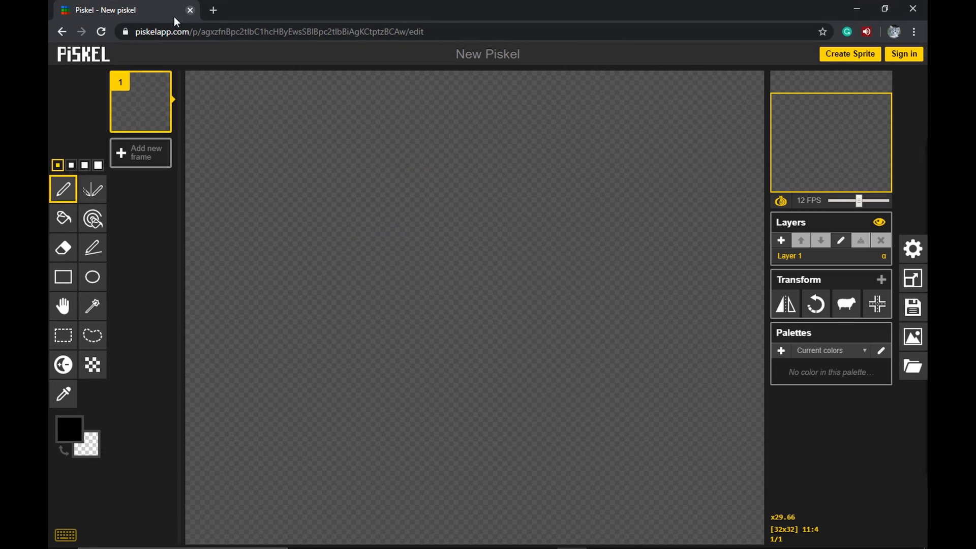
Highlight the part of the Piskel page's address that follows piskelapp.com
left_click(133, 30)
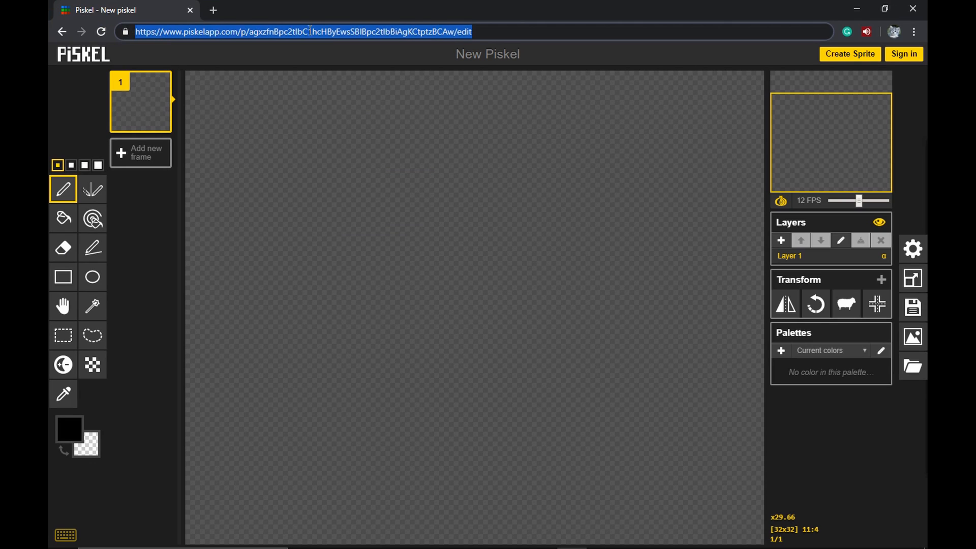
left_click(415, 33)
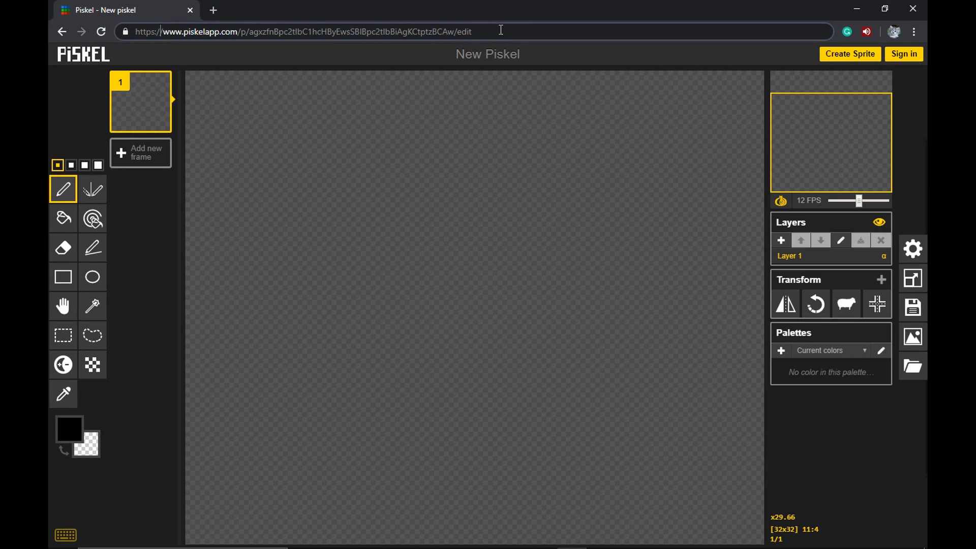
left_click_drag(501, 30, 275, 31)
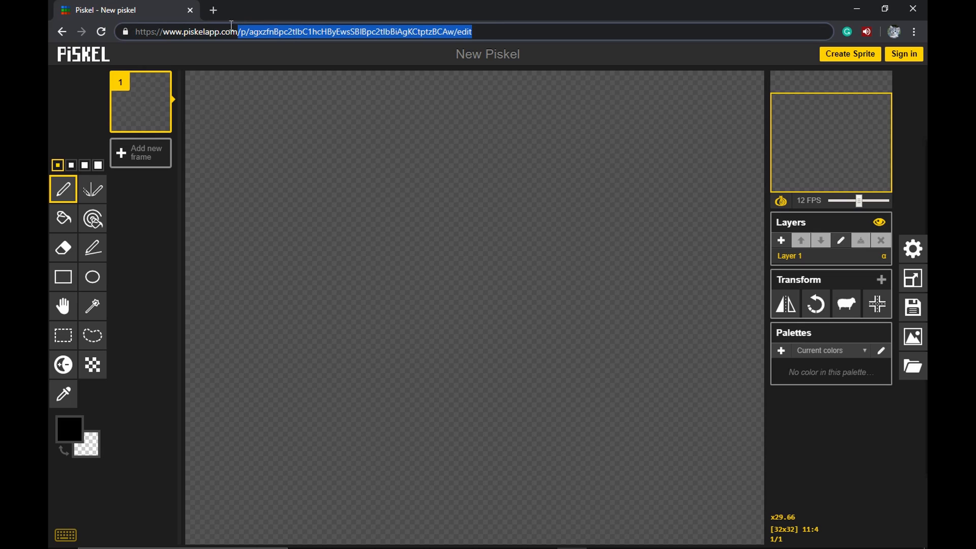
Go to the piskelapp.com home page and create a new sprite
key("BackSpace")
key("Return")
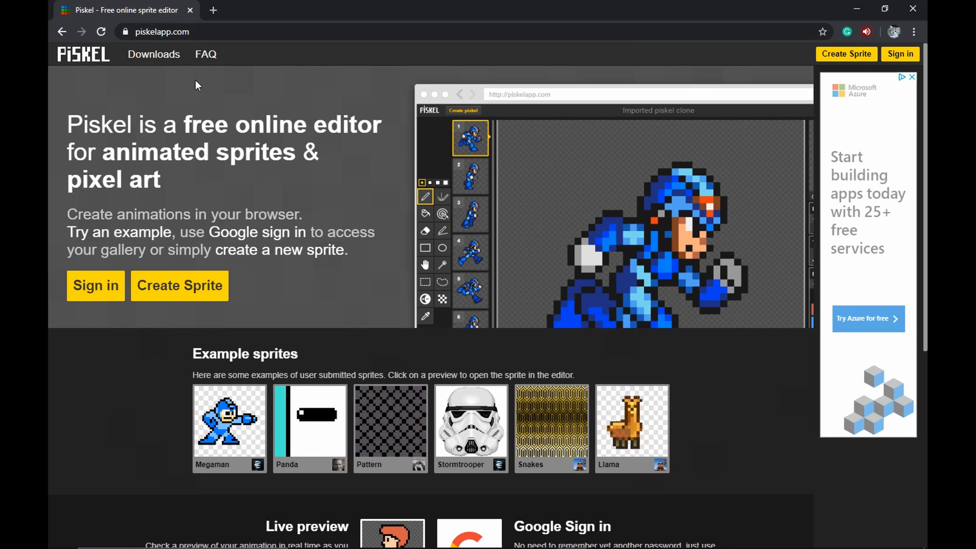
left_click(220, 293)
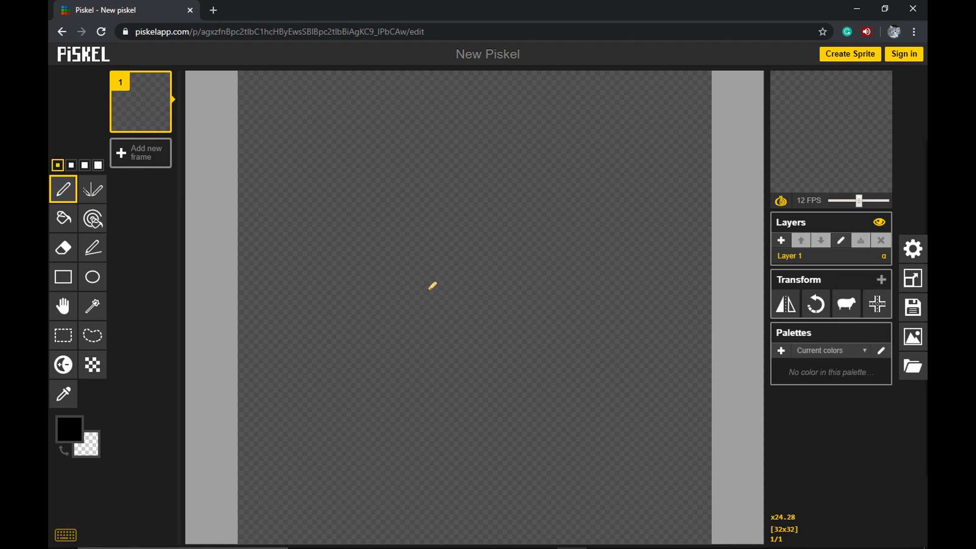
mouse_move(378, 203)
left_mouse_down()
mouse_move(451, 244)
mouse_move(414, 174)
mouse_move(461, 203)
left_mouse_up()
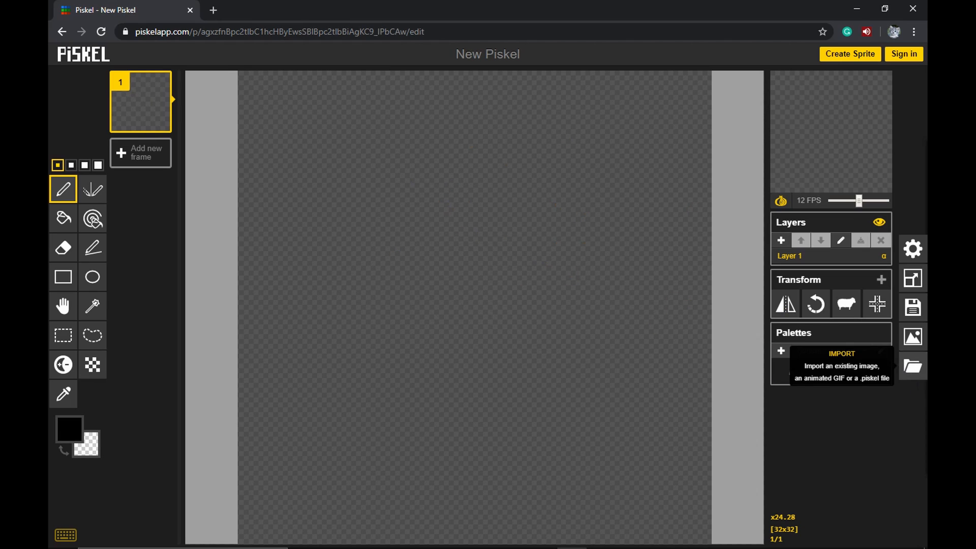
Start importing a picture and browse to the textures folder inside People Playground_Data
left_click(914, 364)
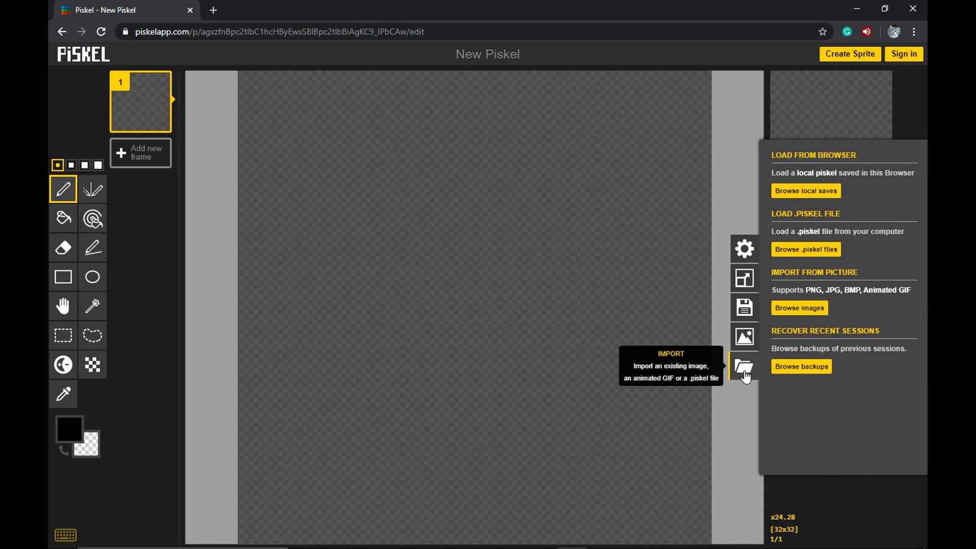
left_click(813, 308)
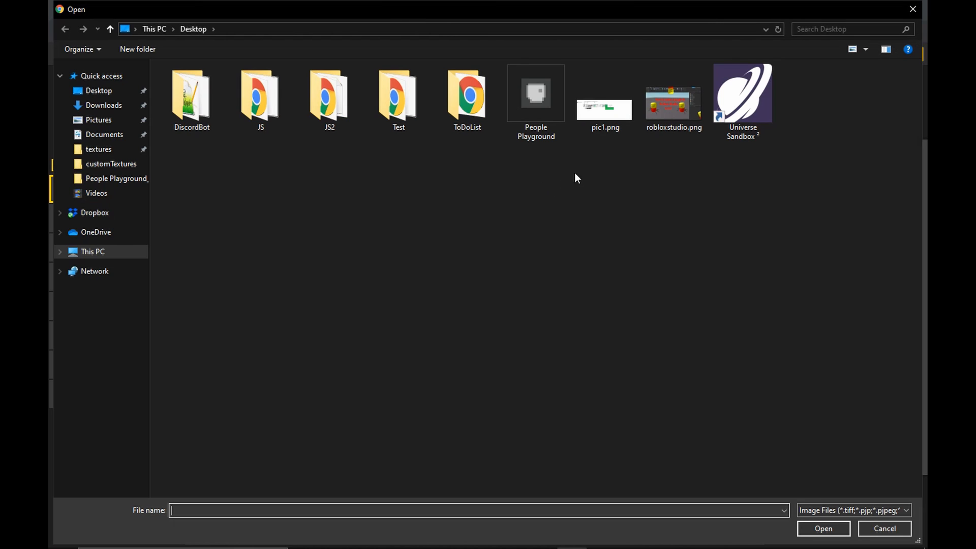
left_click(108, 165)
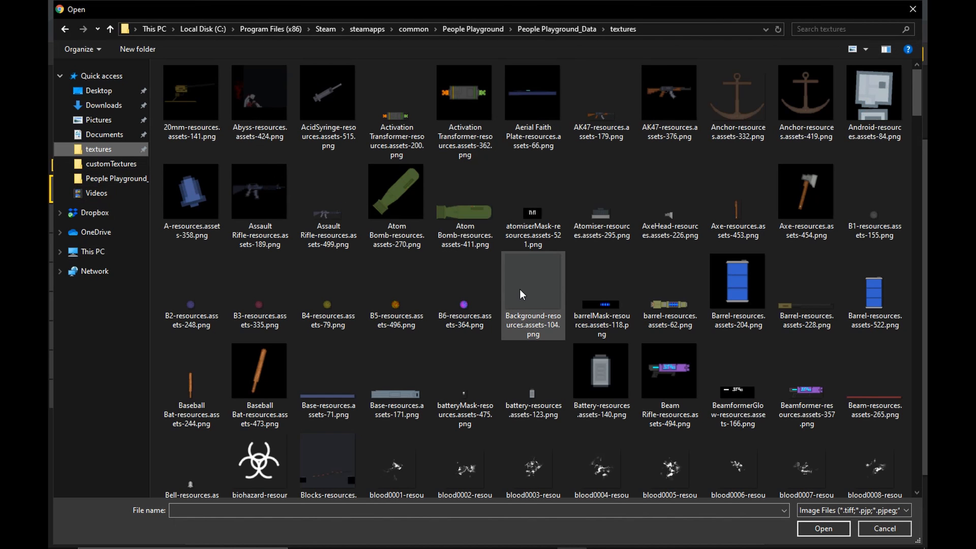
Look through the exported texture PNGs in the textures folder for one to import
scroll(520, 289, "down", 8)
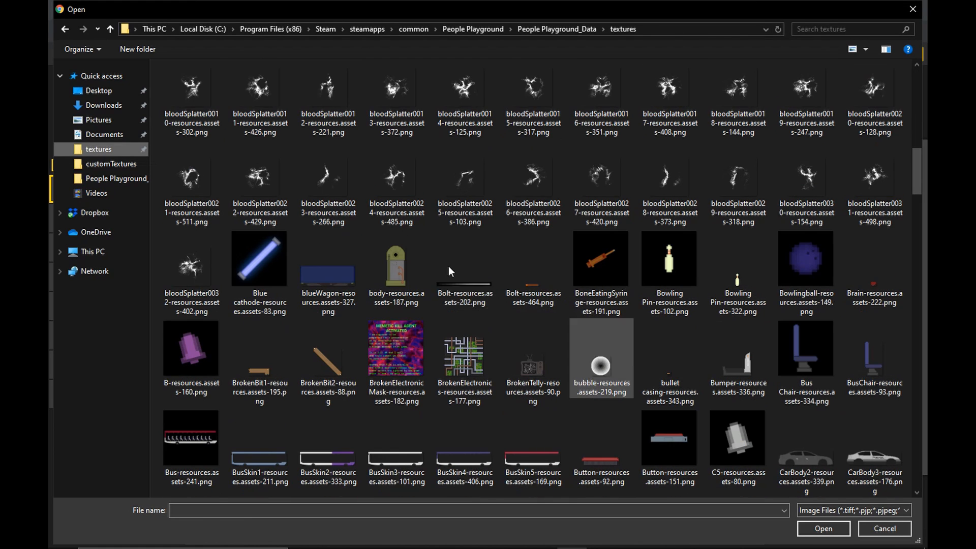
scroll(434, 250, "down", 10)
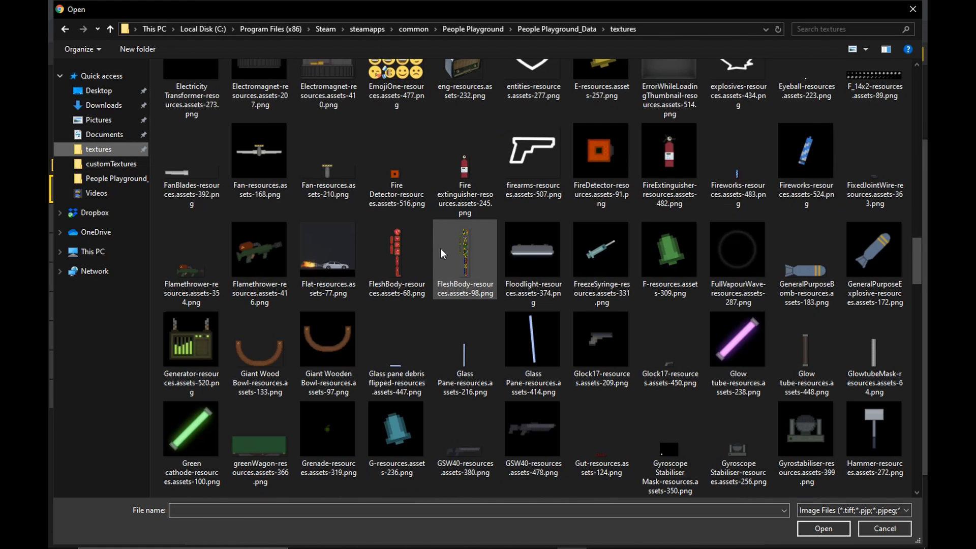
scroll(507, 248, "down", 5)
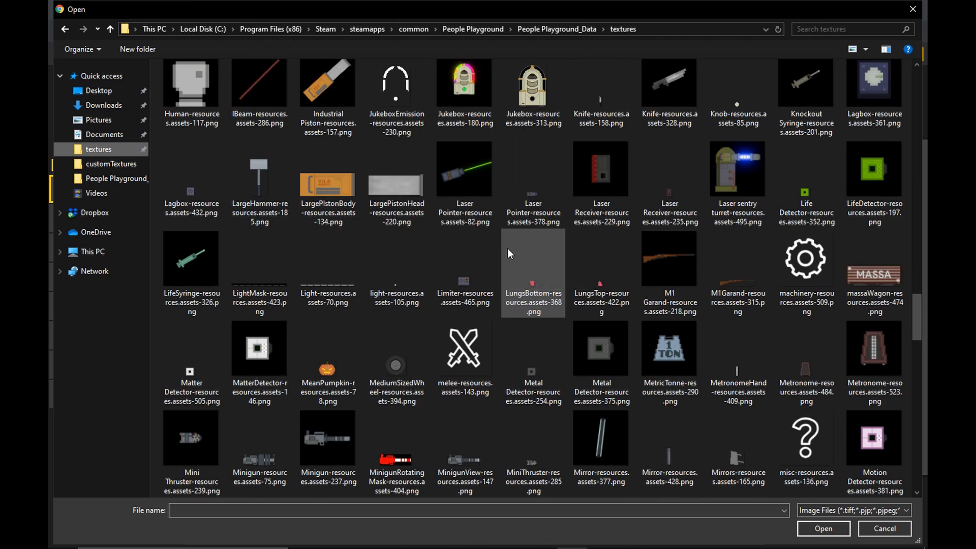
scroll(401, 210, "up", 3)
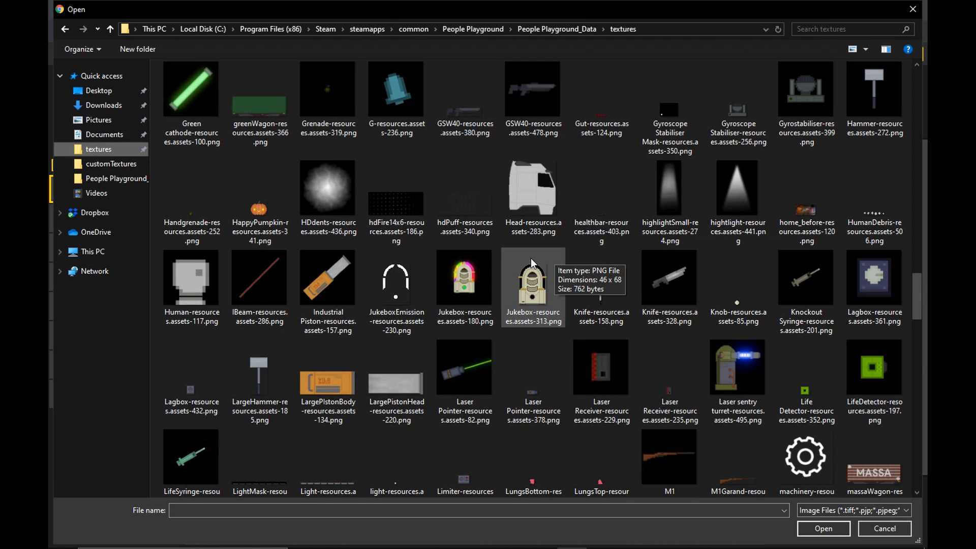
scroll(532, 265, "down", 3)
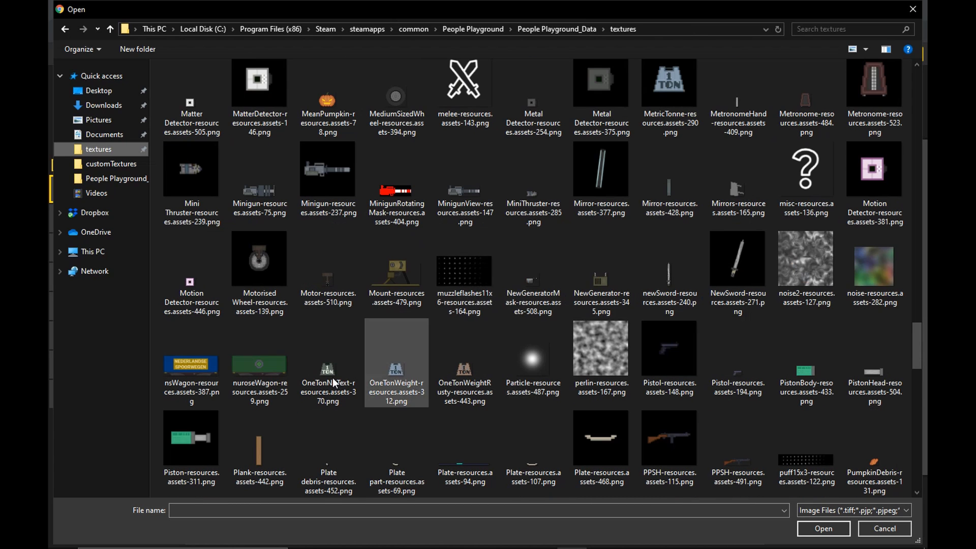
scroll(334, 383, "down", 5)
scroll(333, 383, "down", 3)
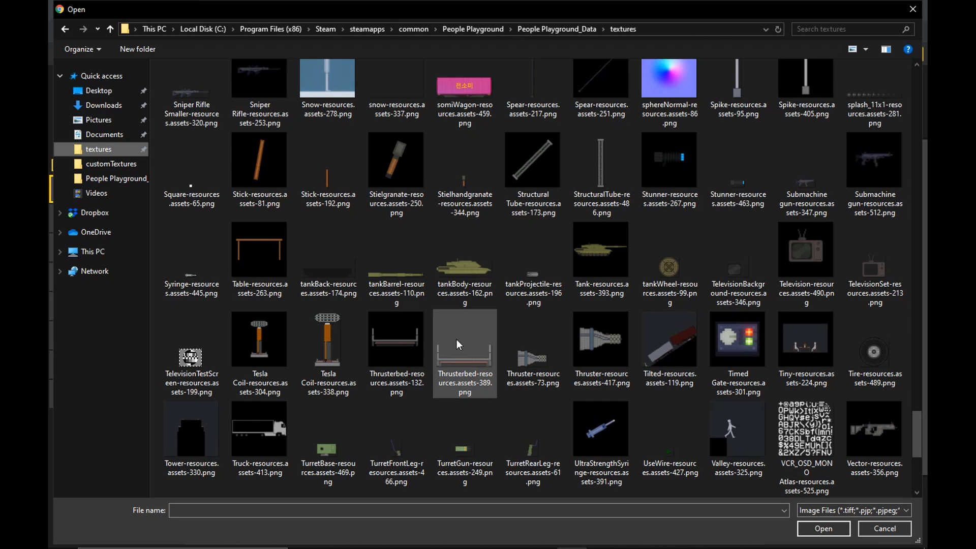
scroll(408, 376, "down", 3)
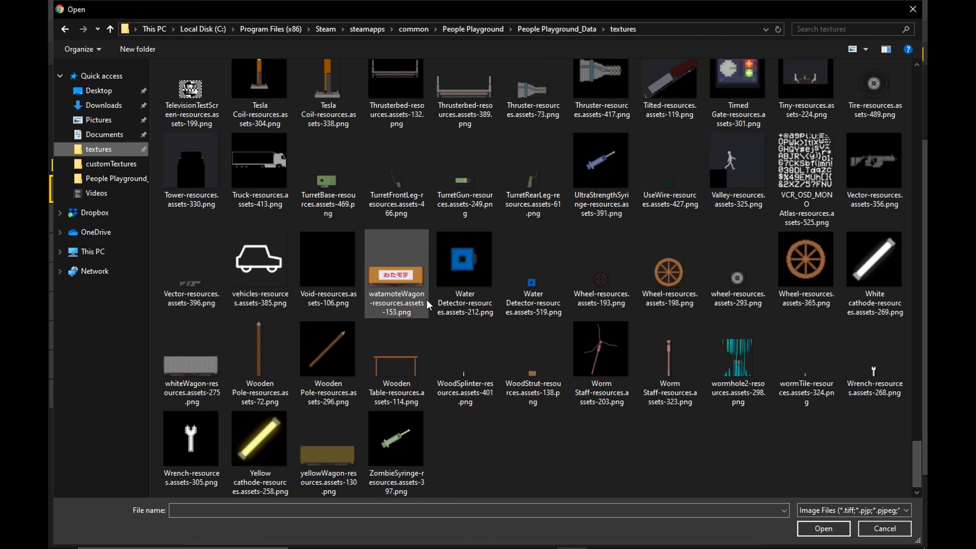
scroll(434, 278, "up", 2)
scroll(416, 274, "up", 7)
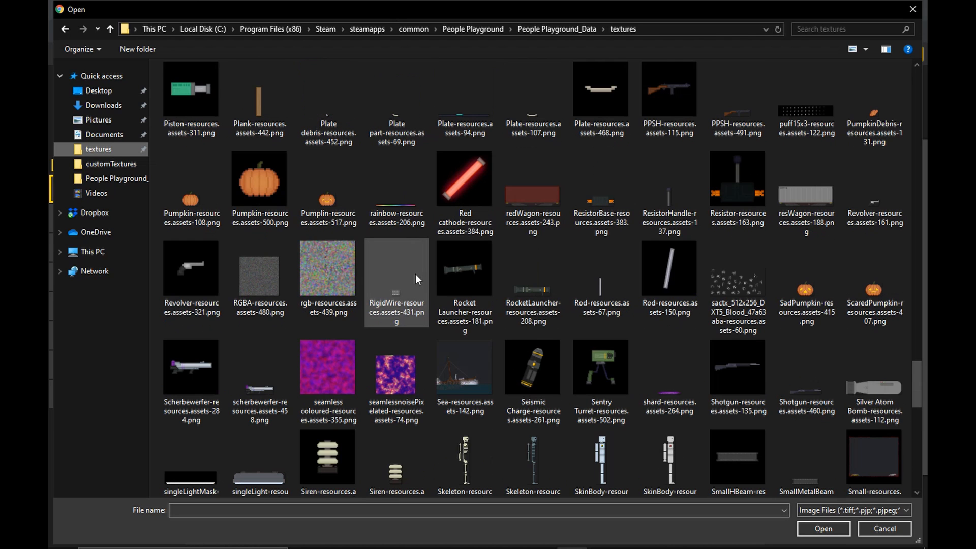
scroll(416, 273, "up", 12)
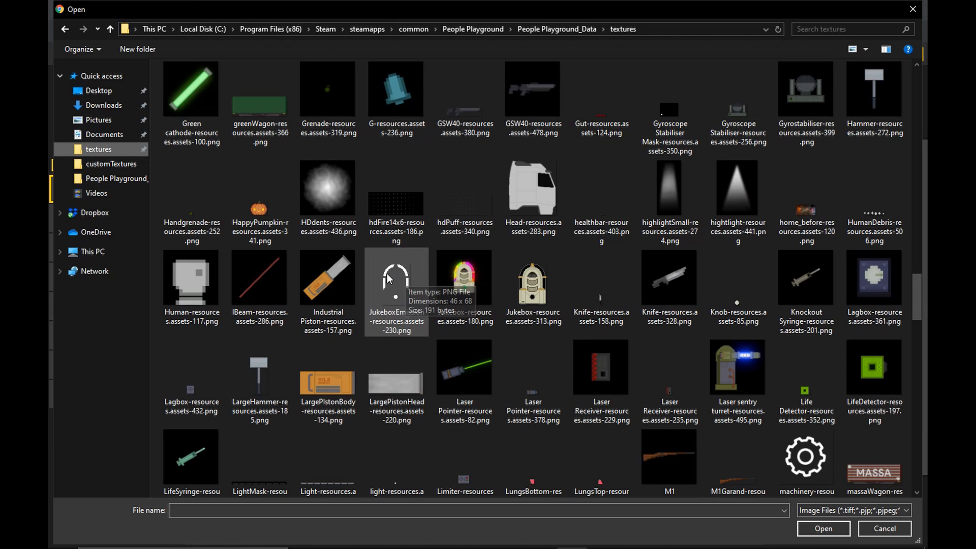
scroll(352, 264, "up", 20)
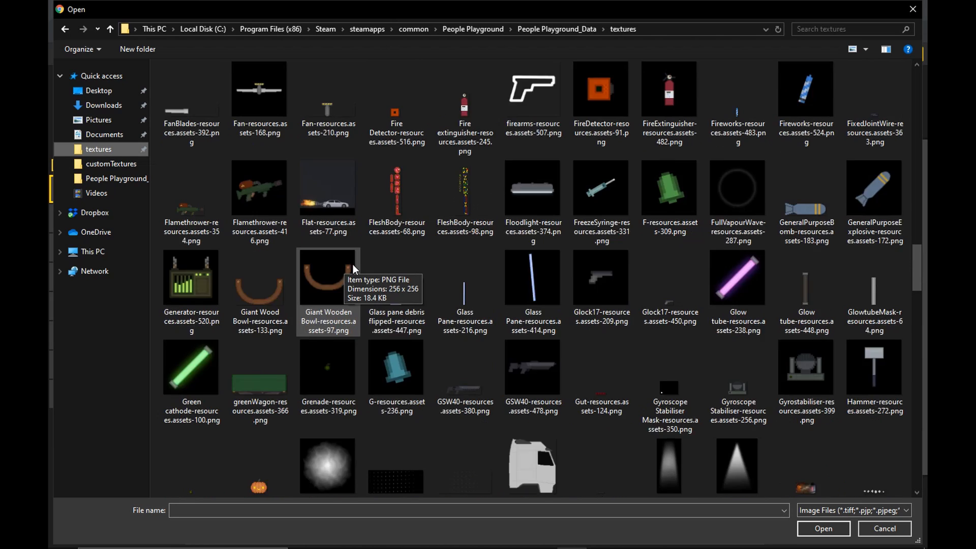
scroll(353, 264, "up", 10)
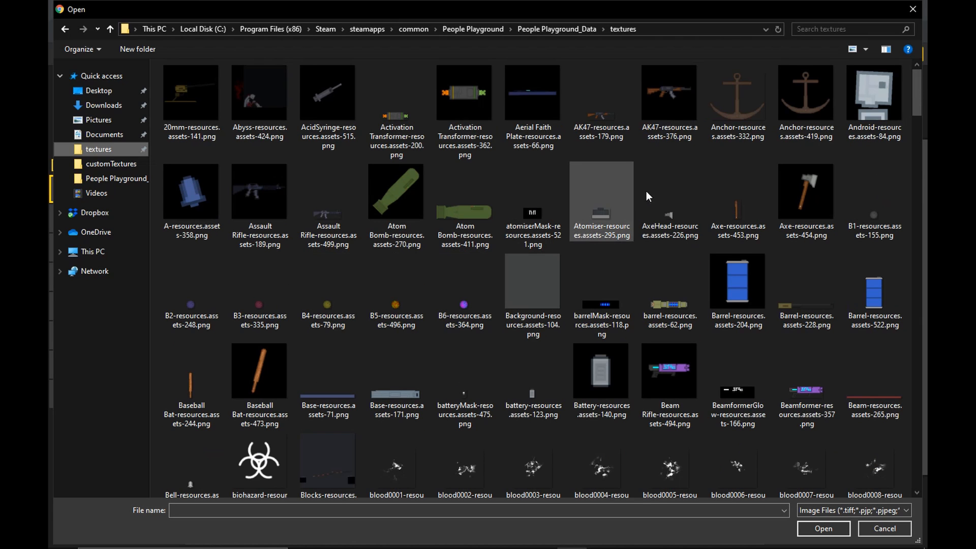
Import Background-resources.assets-104.png as a single 256 x 256 image with smooth resize, replacing the current animation
left_click(670, 228)
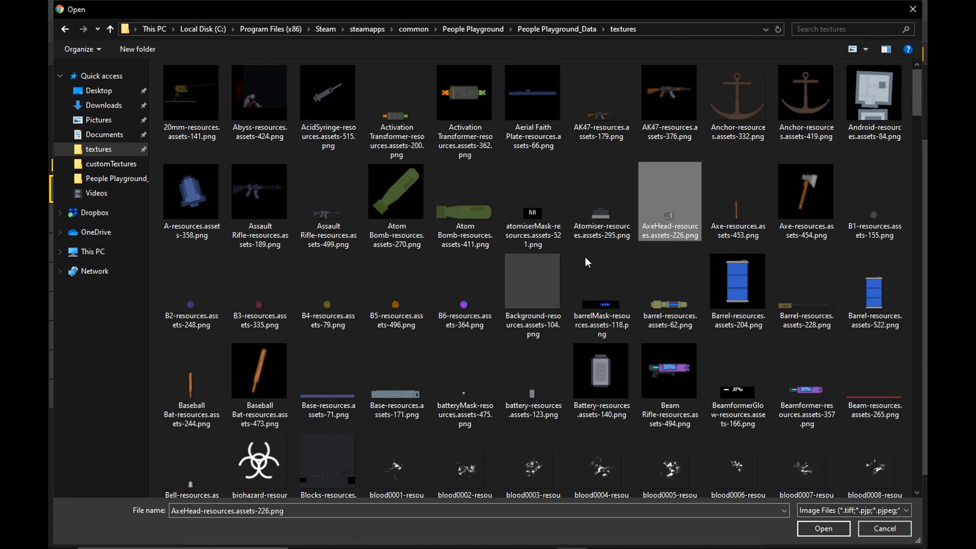
left_click(538, 309)
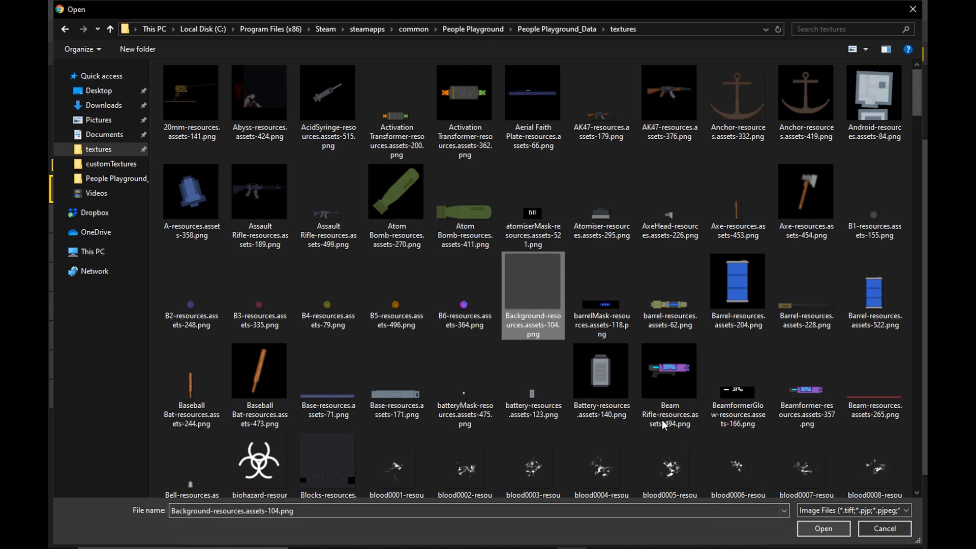
left_click(815, 534)
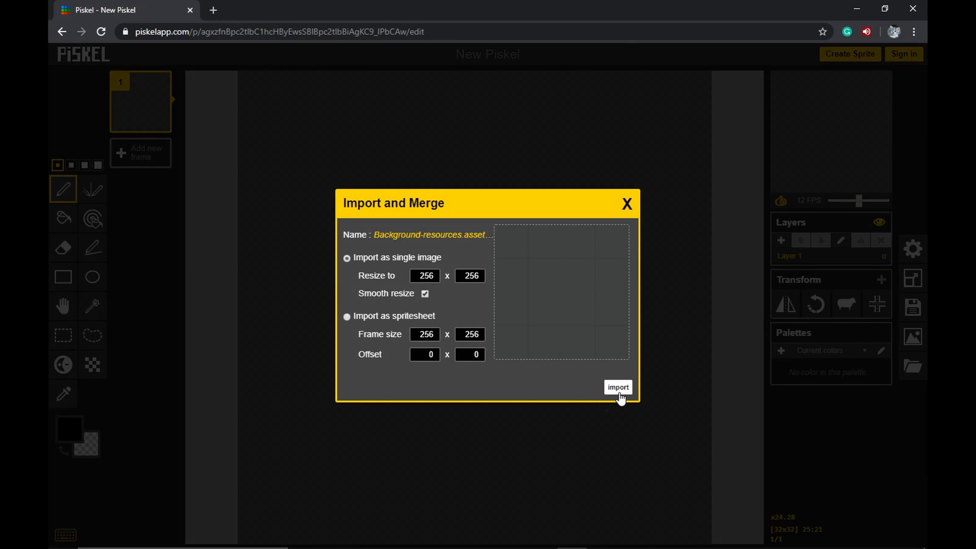
left_click(618, 389)
left_click(543, 121)
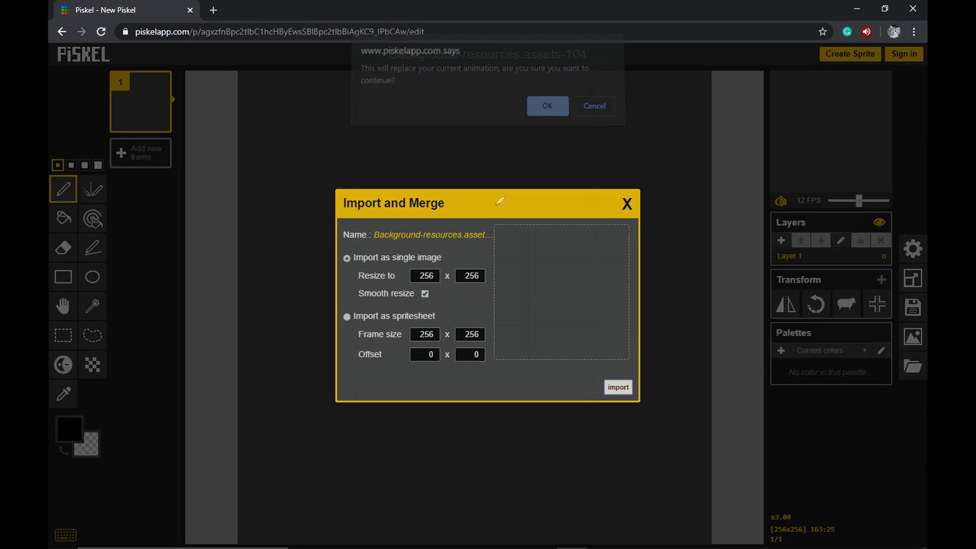
scroll(527, 265, "down", 2)
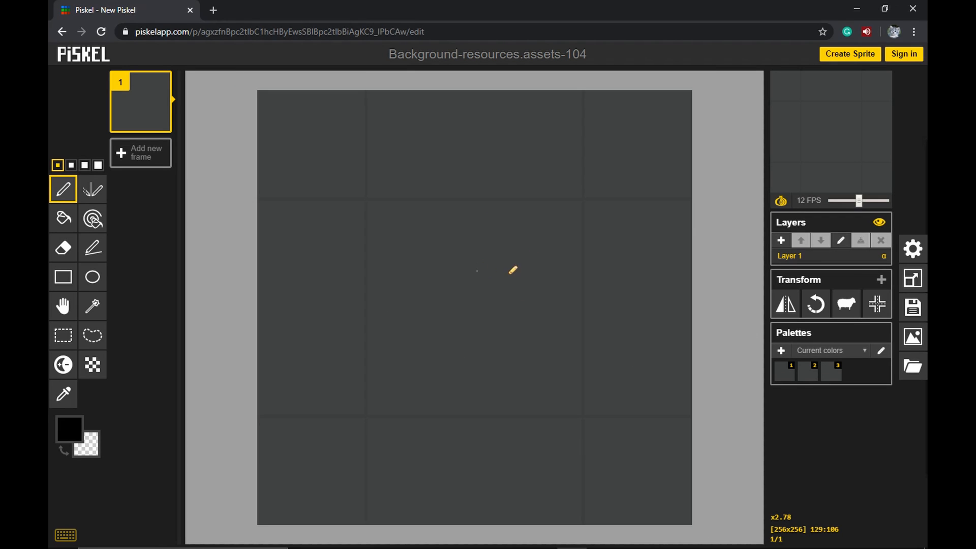
Try a short pen stroke on the imported background texture and undo the last two changes
mouse_move(513, 267)
left_mouse_down()
mouse_move(510, 283)
mouse_move(573, 221)
left_mouse_up()
key("ctrl+z")
key("ctrl+z")
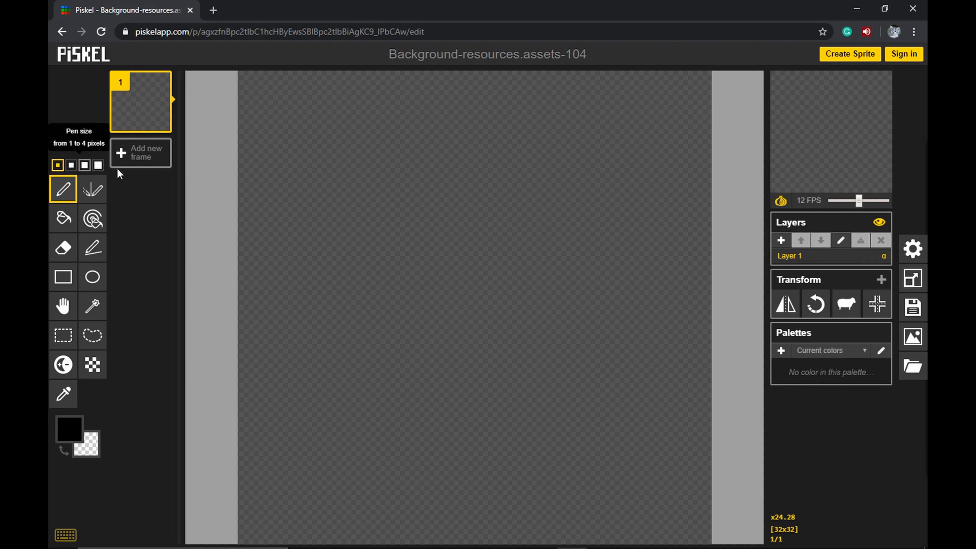
Import Background-resources.assets-104.png from the textures folder again as a single 256 x 256 image, replacing the empty sprite
left_click(913, 366)
left_click(791, 308)
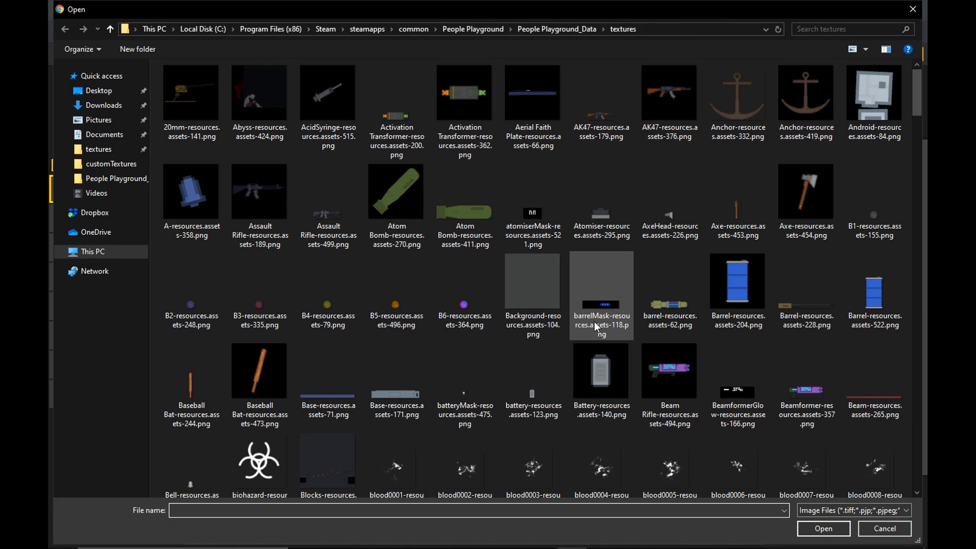
left_click(535, 305)
left_click(813, 530)
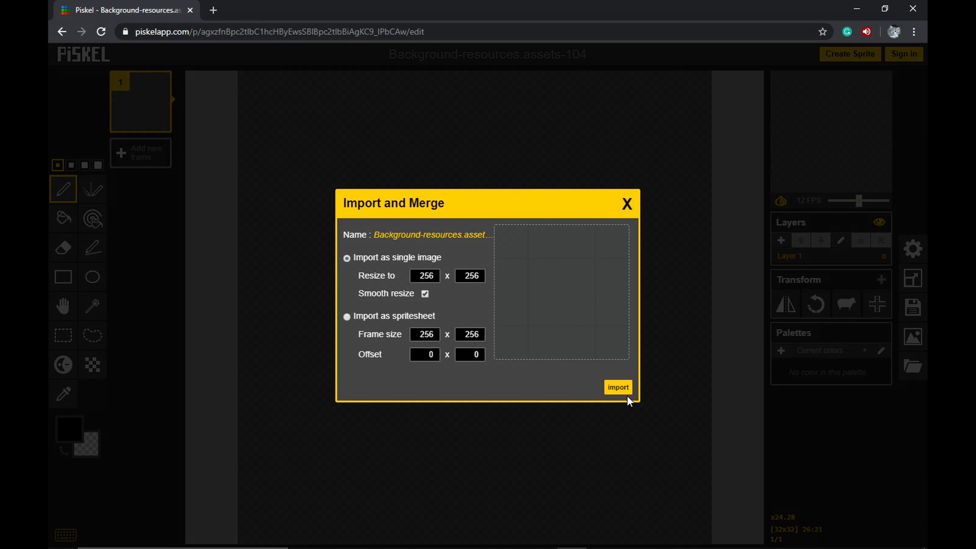
left_click(621, 390)
left_click(553, 114)
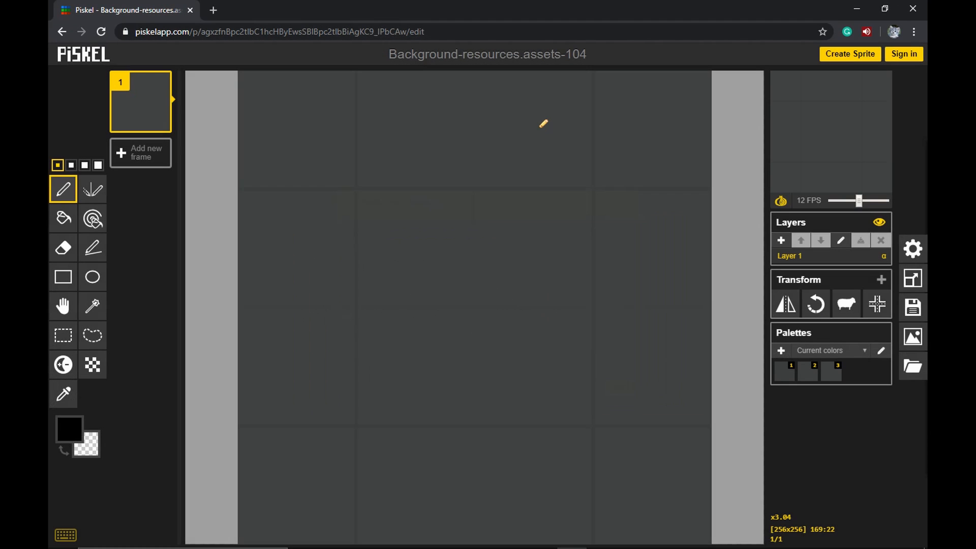
Scribble black test strokes on the background texture with the 4-pixel pen and undo them
left_click(98, 165)
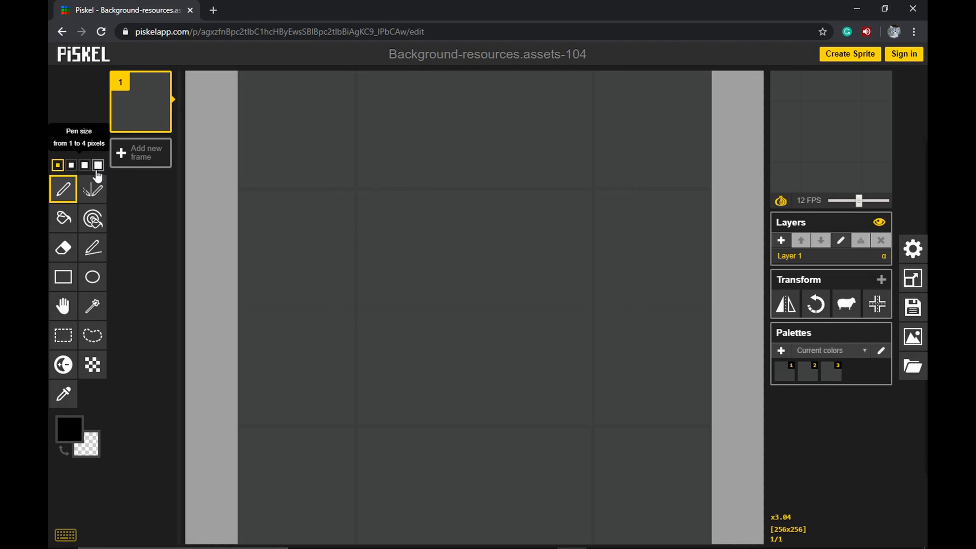
mouse_move(359, 192)
left_mouse_down()
mouse_move(340, 190)
mouse_move(373, 263)
mouse_move(415, 231)
left_mouse_up()
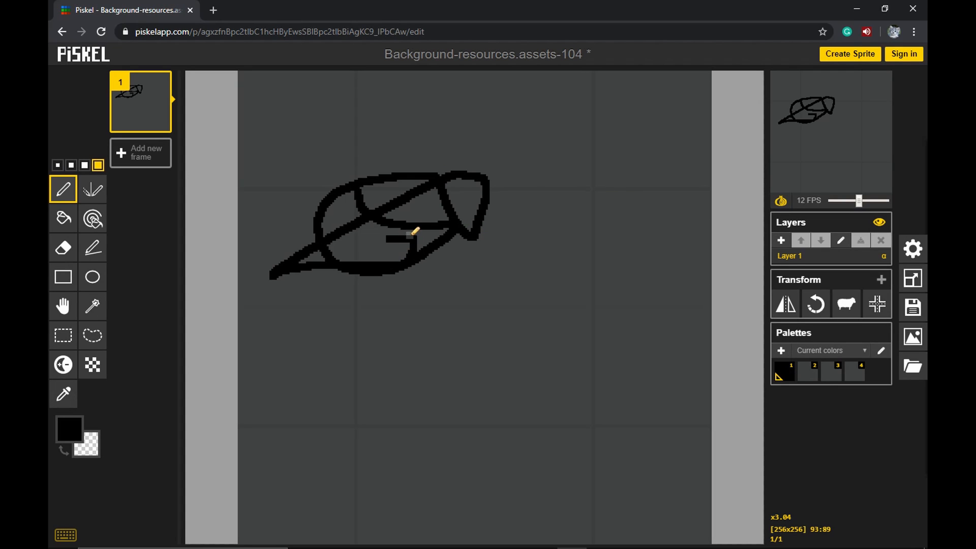
key("ctrl+z")
key("ctrl+z")
key("ctrl+z")
key("ctrl+z")
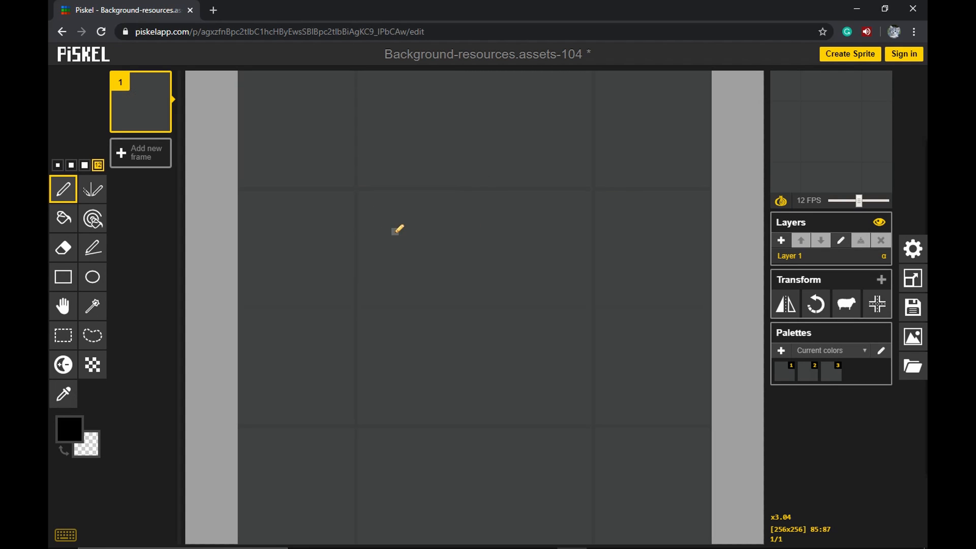
Increase the pen size far beyond the 4-pixel preset
key("bracketright")
key("bracketright")
key("bracketright")
key("bracketright")
key("bracketright")
key("bracketright")
key("bracketright")
key("bracketright")
key("bracketright")
key("bracketright")
key("bracketright")
key("bracketright")
key("bracketright")
key("bracketright")
key("bracketright")
key("bracketright")
key("bracketright")
key("bracketright")
key("bracketright")
key("bracketright")
key("bracketright")
key("bracketright")
key("bracketright")
key("bracketright")
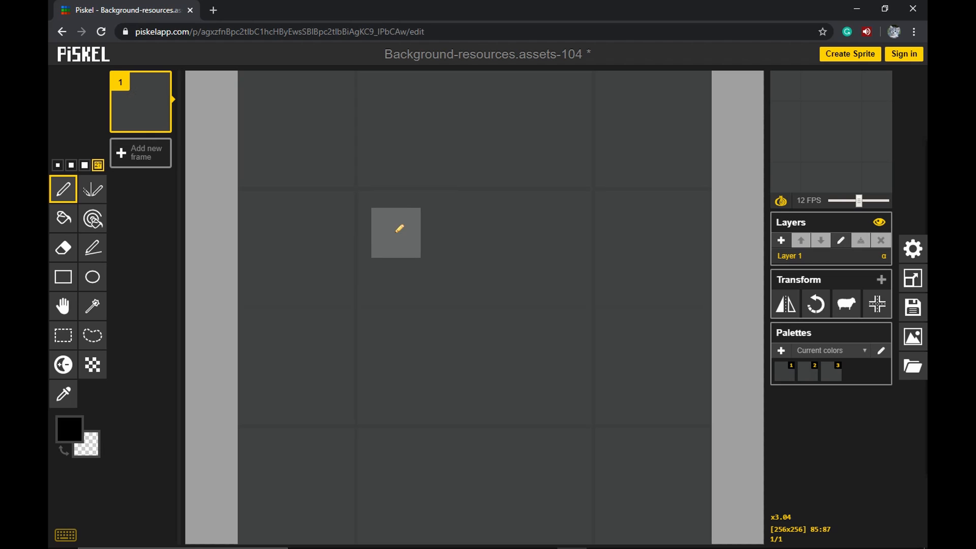
Open the keyboard shortcuts overview and look through the tool, misc, selection, color and storage shortcuts
left_click(67, 536)
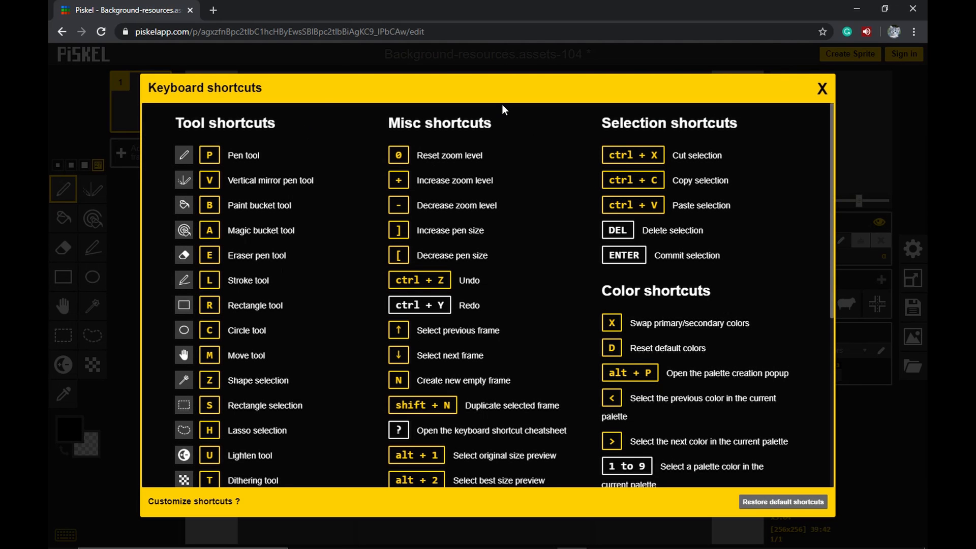
scroll(472, 280, "down", 6)
scroll(483, 290, "up", 6)
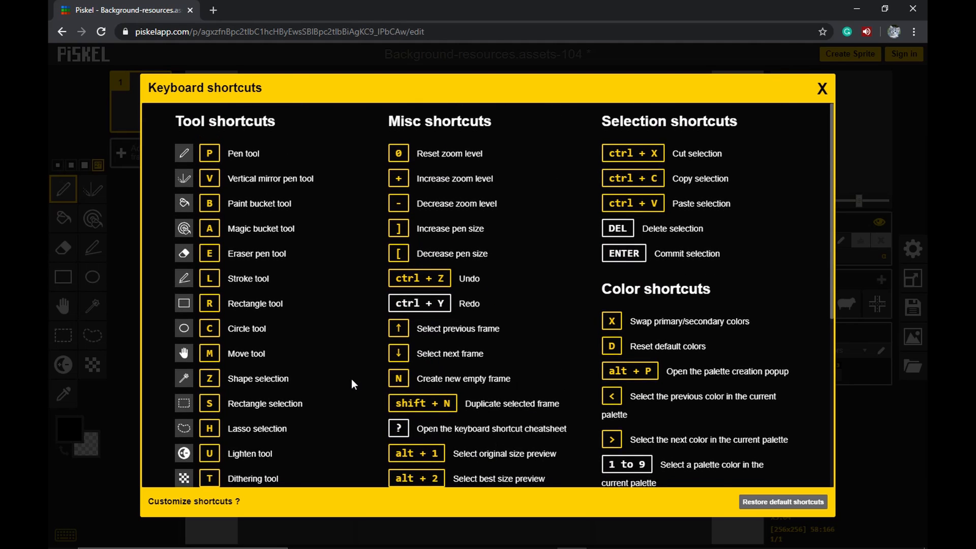
scroll(366, 377, "down", 3)
scroll(329, 317, "up", 3)
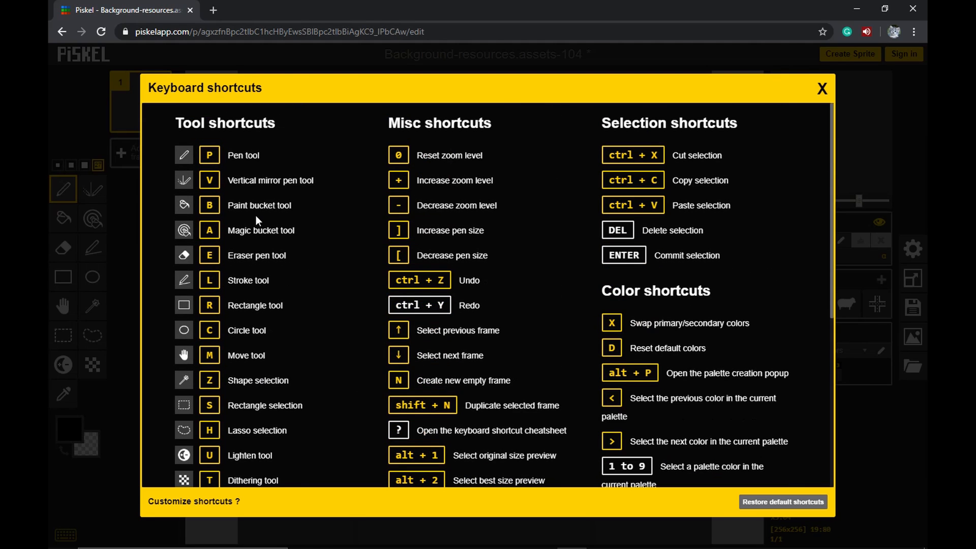
scroll(321, 453, "down", 7)
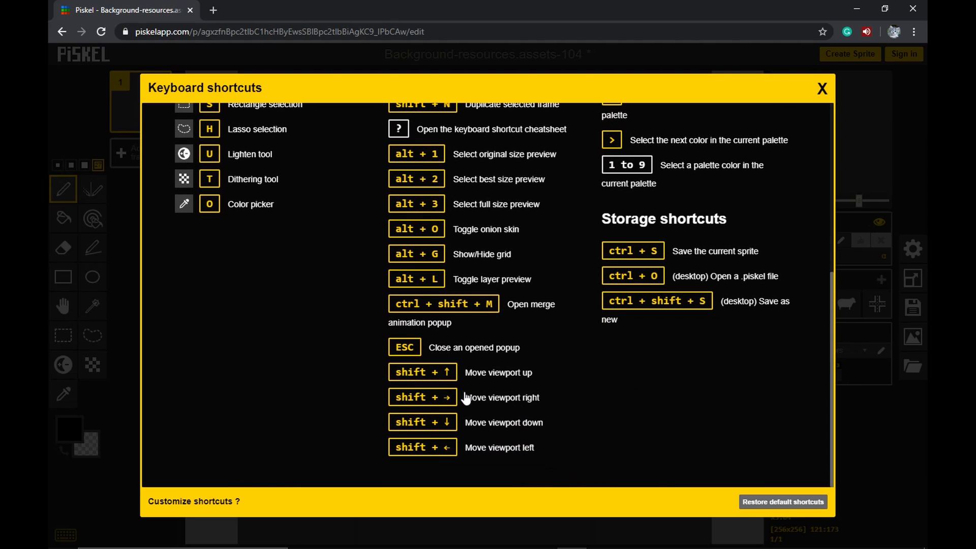
scroll(467, 397, "up", 2)
scroll(467, 396, "up", 3)
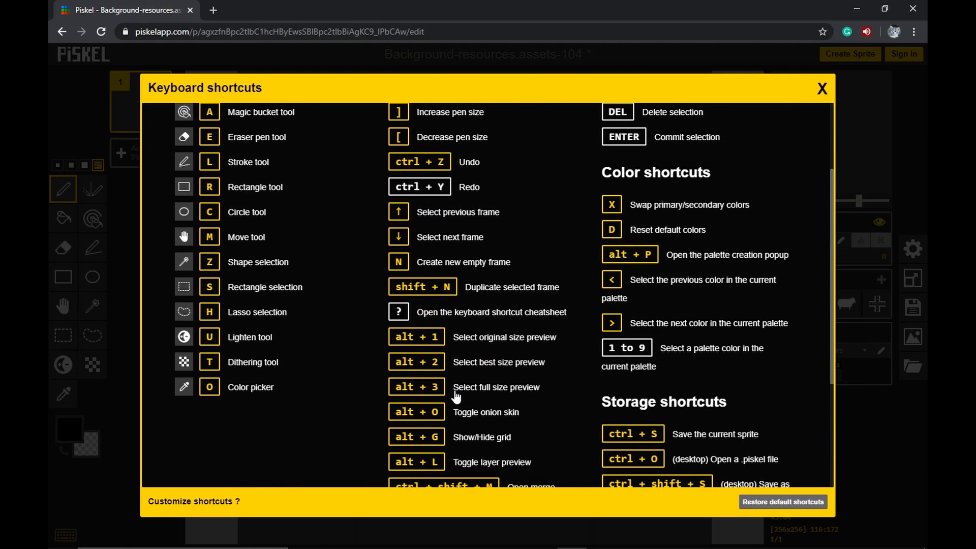
Close the keyboard shortcuts overview, paint a black test stroke with the enlarged pen on the background texture and undo it
scroll(456, 397, "up", 3)
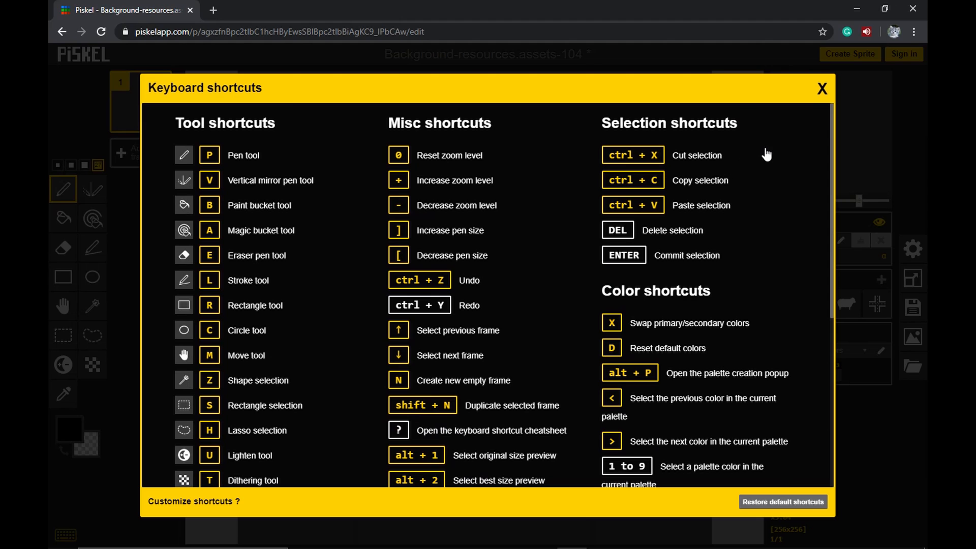
left_click(822, 90)
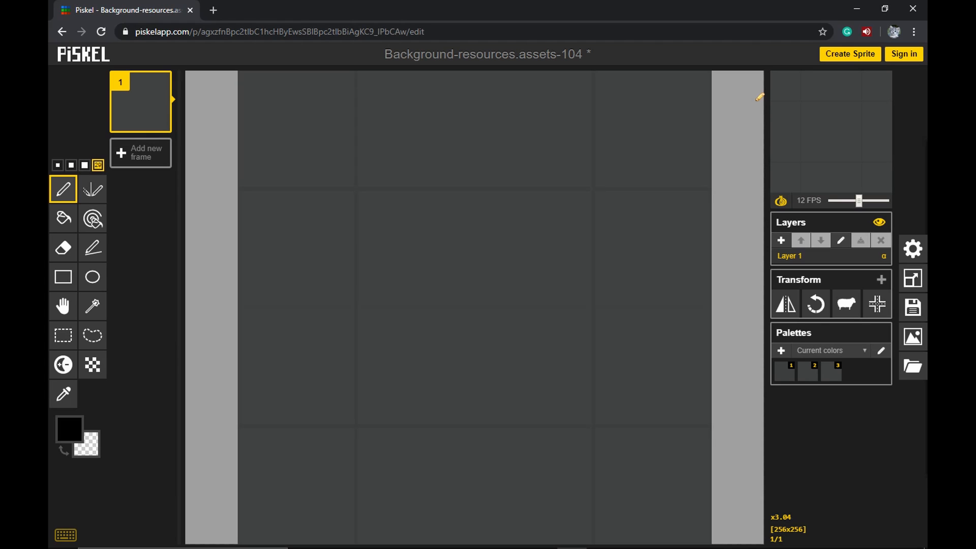
left_click_drag(430, 141, 453, 197)
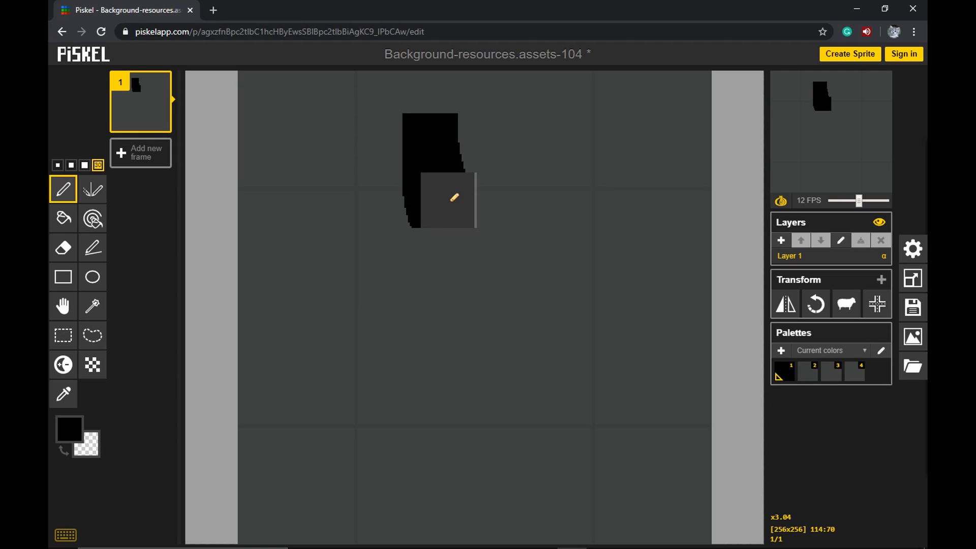
key("ctrl+z")
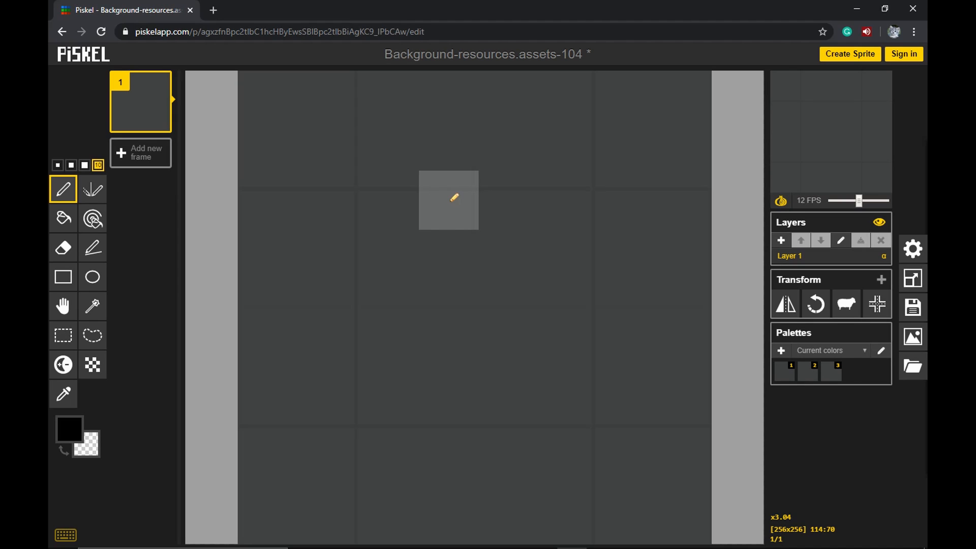
Reduce the enlarged pen to a much smaller size, stepping the size both down and up
key("bracketleft")
key("bracketleft")
key("bracketleft")
key("bracketleft")
key("bracketleft")
key("bracketright")
key("bracketright")
key("bracketright")
key("bracketright")
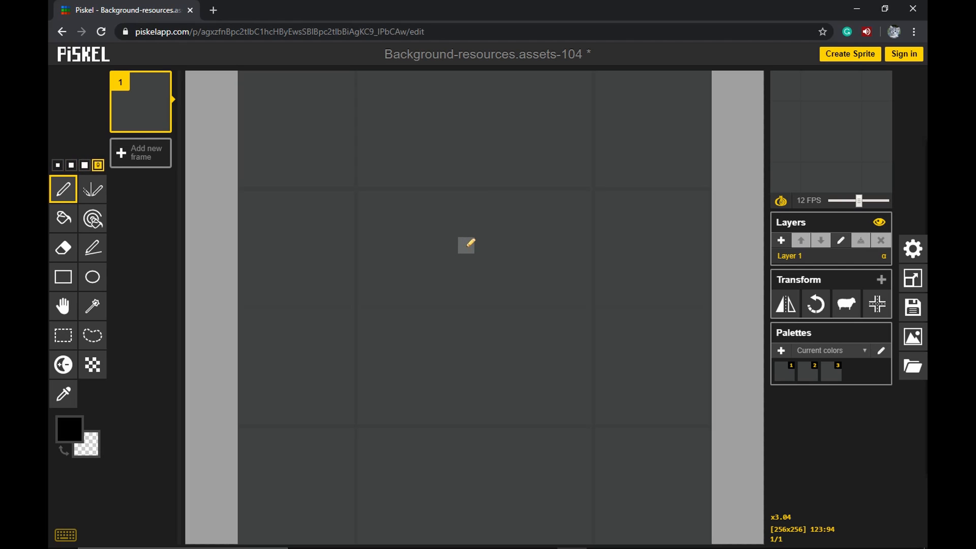
Scribble black test strokes across the upper half of the texture with the smaller pen and undo them
left_click_drag(369, 151, 417, 150)
left_click_drag(474, 166, 527, 114)
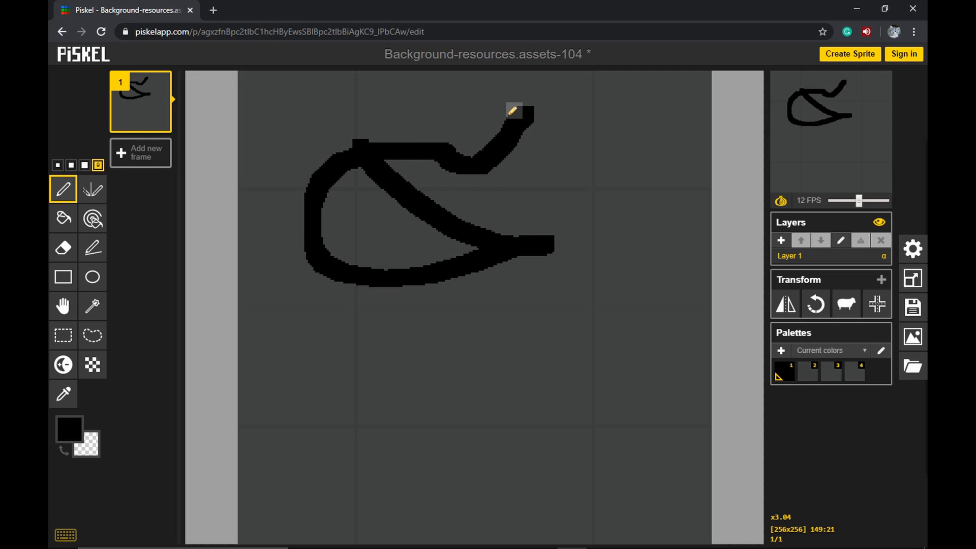
key("ctrl+z")
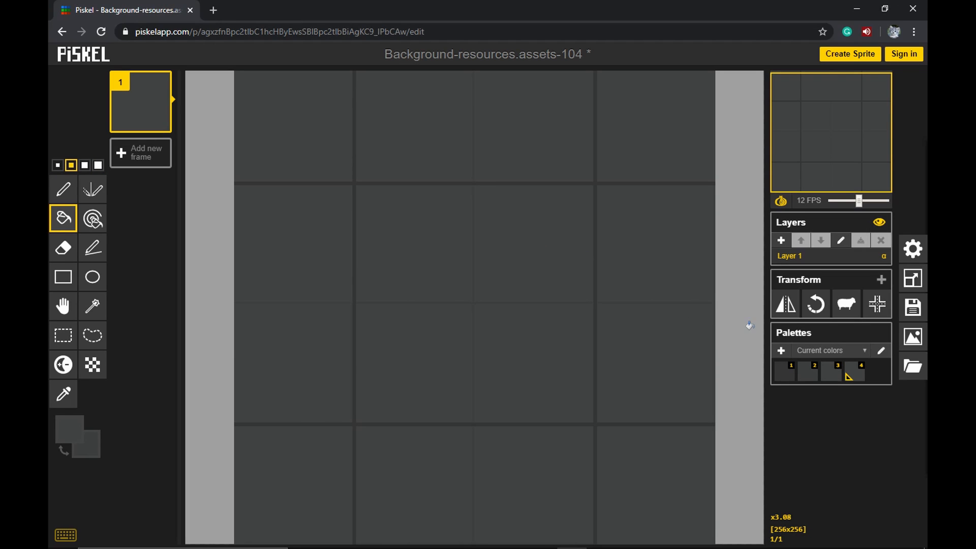
Open the sprite's PNG spritesheet export as a data-uri and start saving its image into the customTextures folder
left_click(914, 338)
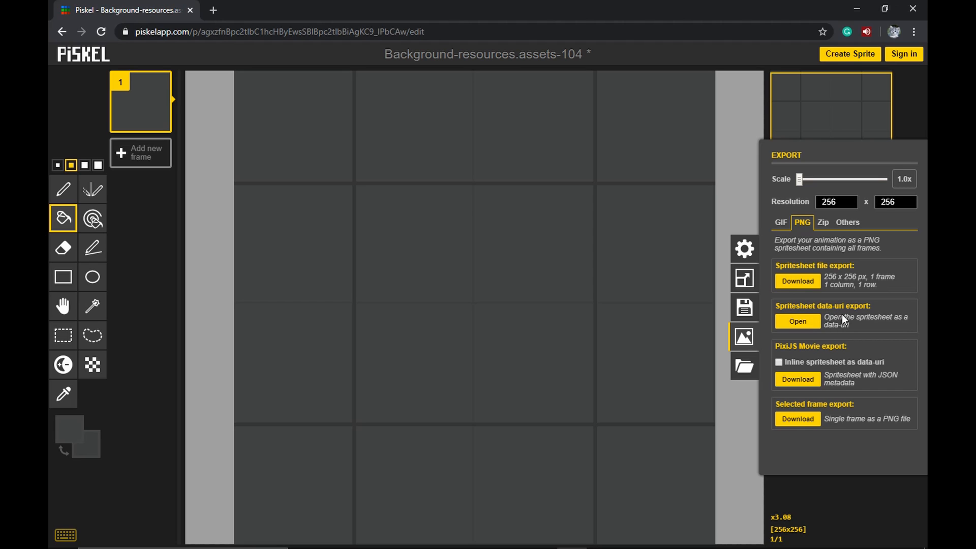
left_click(797, 322)
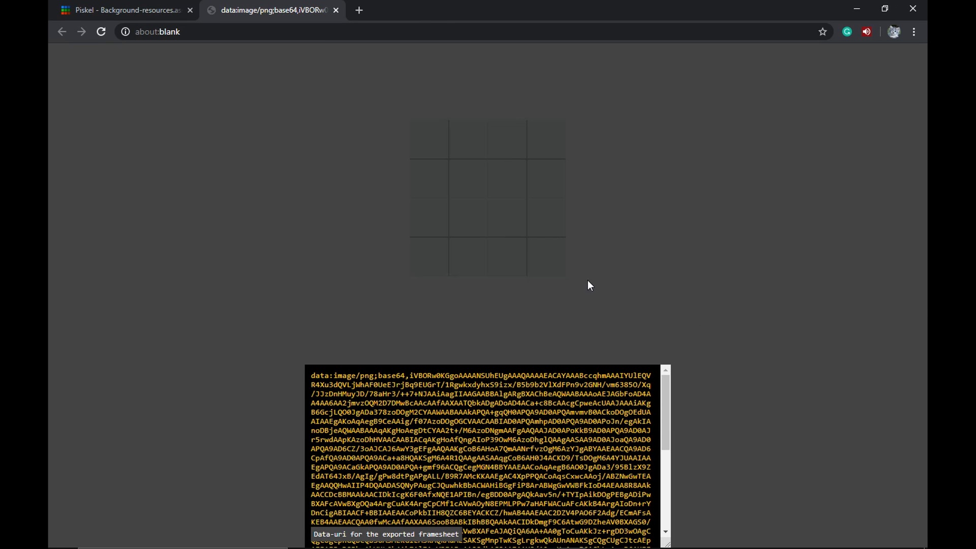
right_click(485, 199)
left_click(532, 222)
left_click(116, 152)
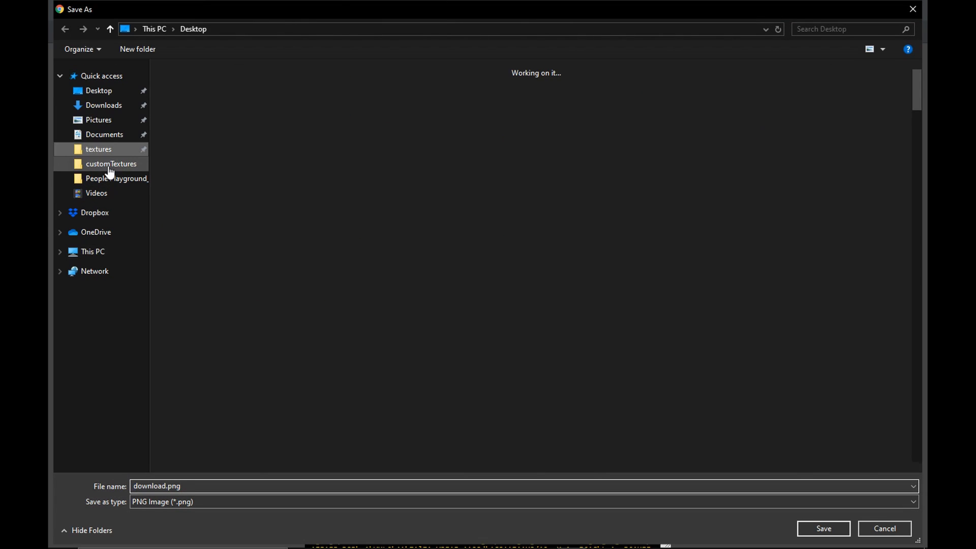
left_click(109, 165)
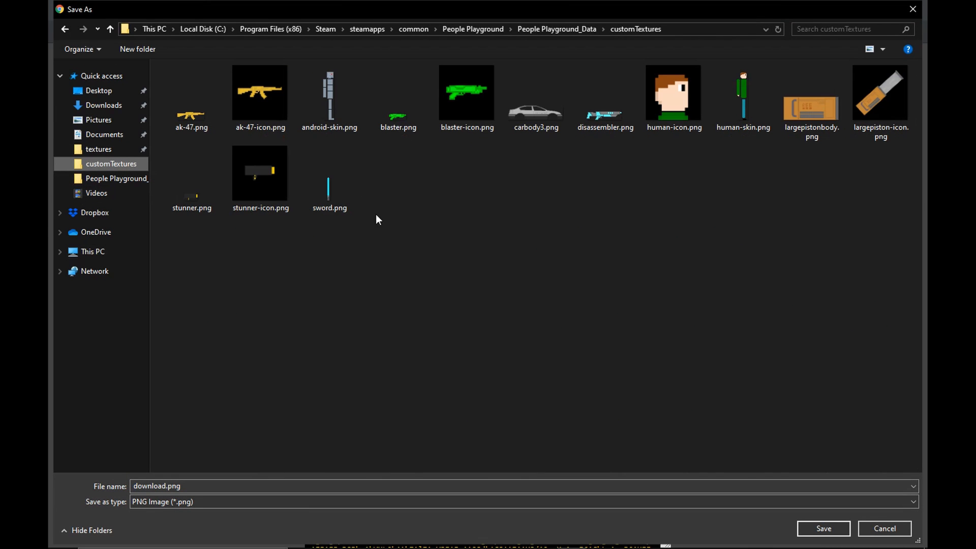
Save the exported image as background.png in customTextures and close the data-uri page
left_click(165, 486)
left_click(171, 486)
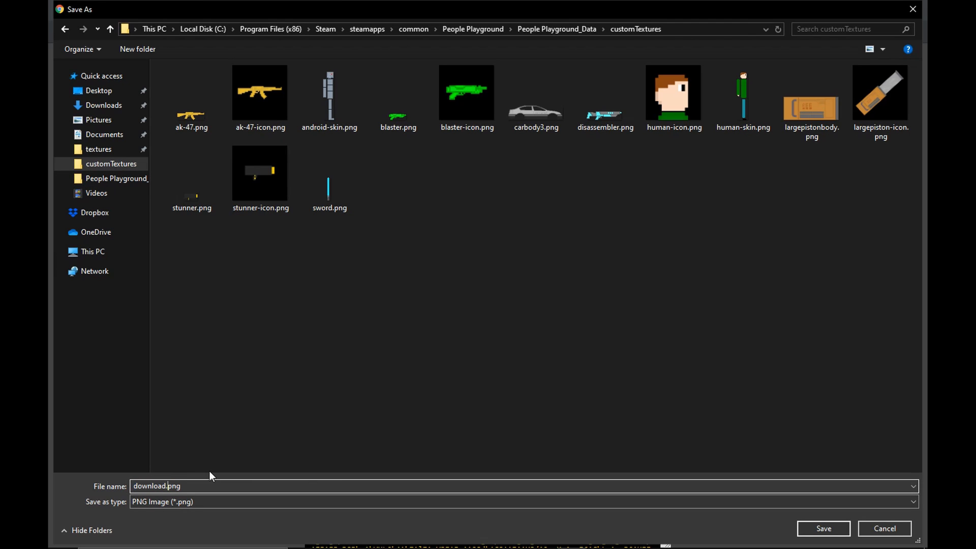
key("Left")
key("BackSpace")
key("BackSpace")
key("BackSpace")
key("BackSpace")
key("BackSpace")
key("BackSpace")
key("BackSpace")
key("BackSpace")
type("Background")
key("BackSpace")
type("b")
left_click(827, 529)
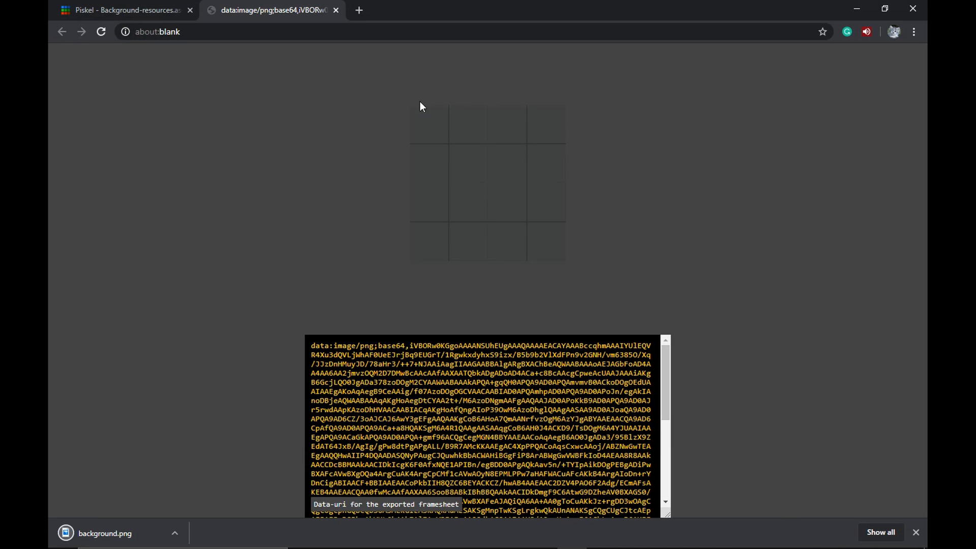
left_click(336, 10)
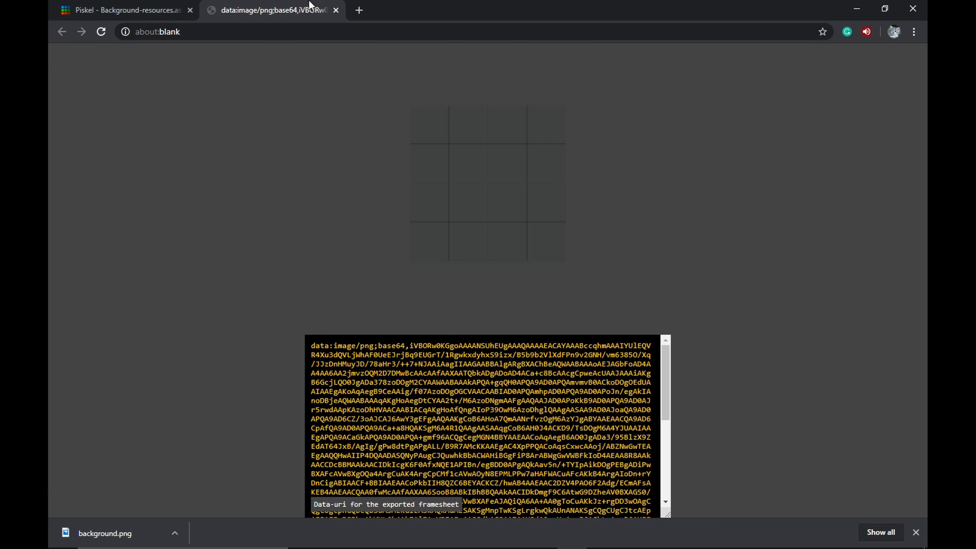
left_click(336, 10)
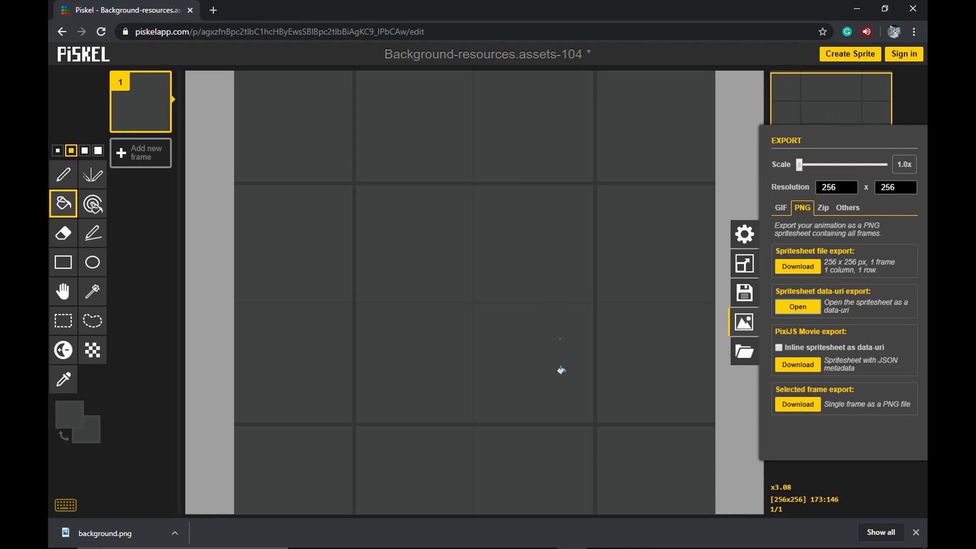
Switch to the Assets info window and select the Background Texture2D asset with path ID 104
mouse_move(593, 542)
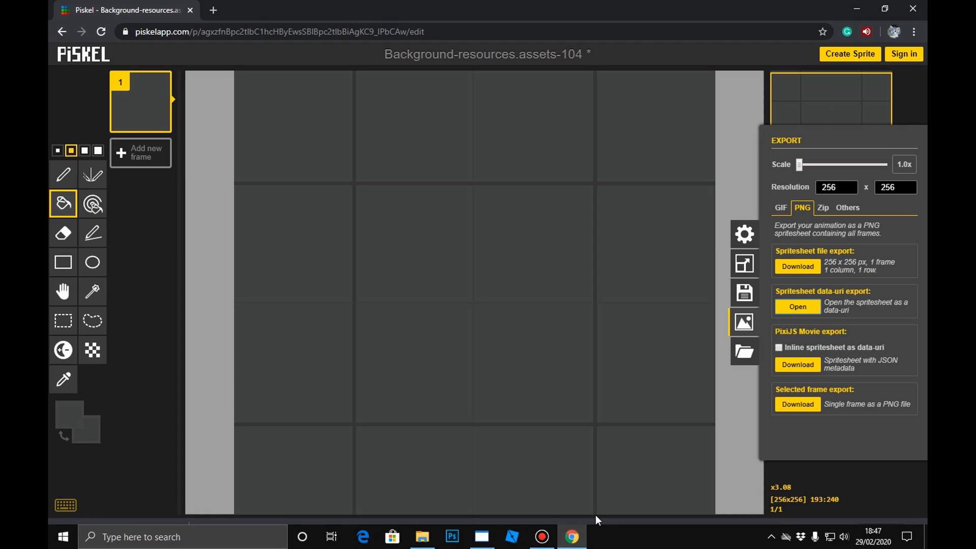
left_click(481, 540)
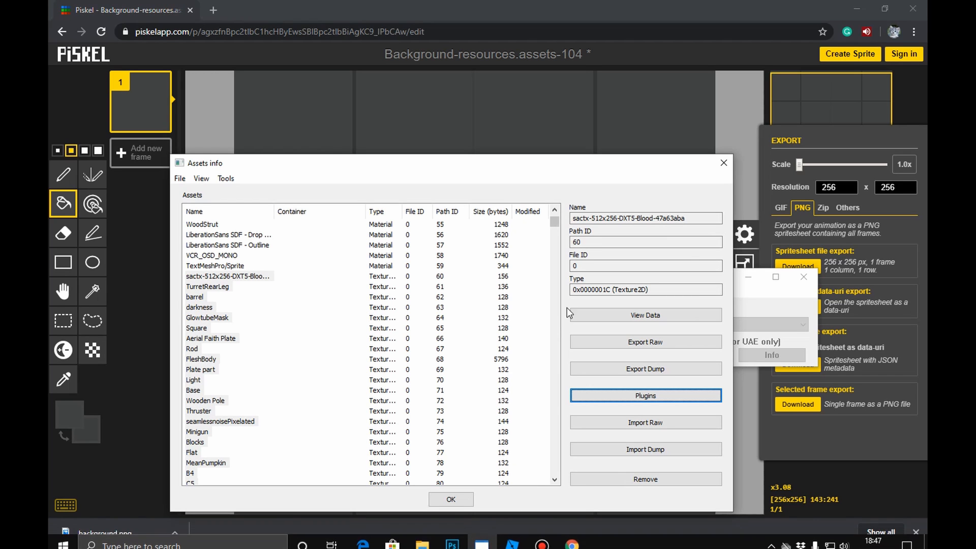
left_click(543, 129)
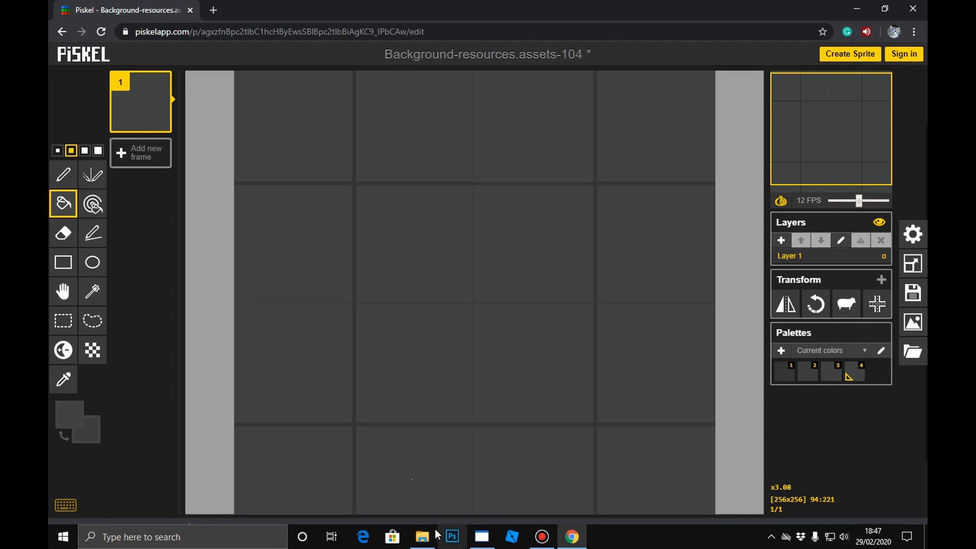
left_click(482, 536)
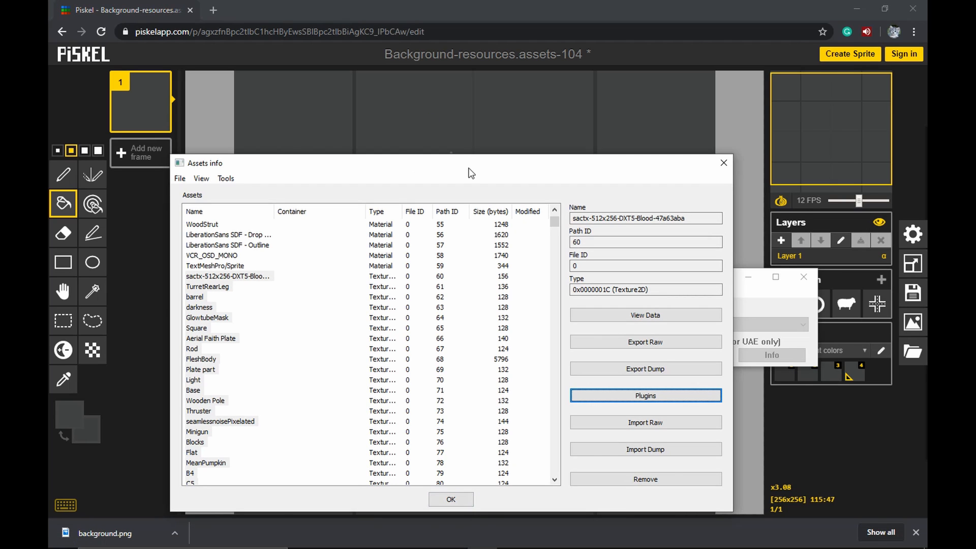
left_click_drag(469, 169, 494, 153)
scroll(503, 376, "down", 13)
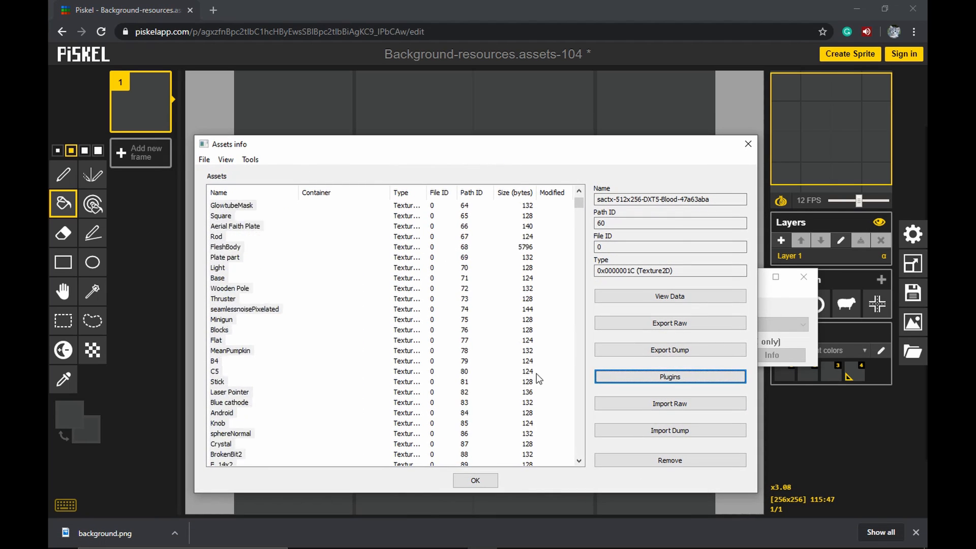
scroll(529, 371, "down", 5)
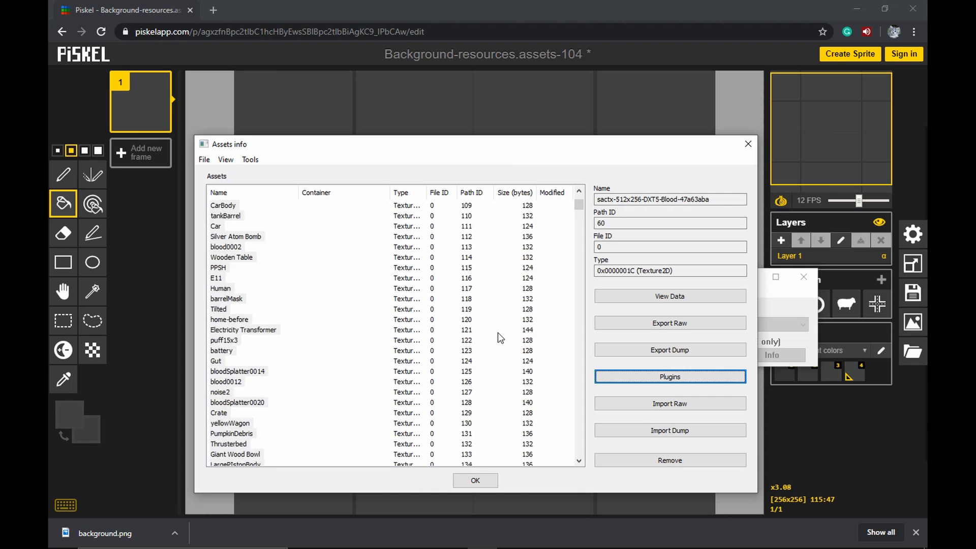
scroll(498, 330, "up", 7)
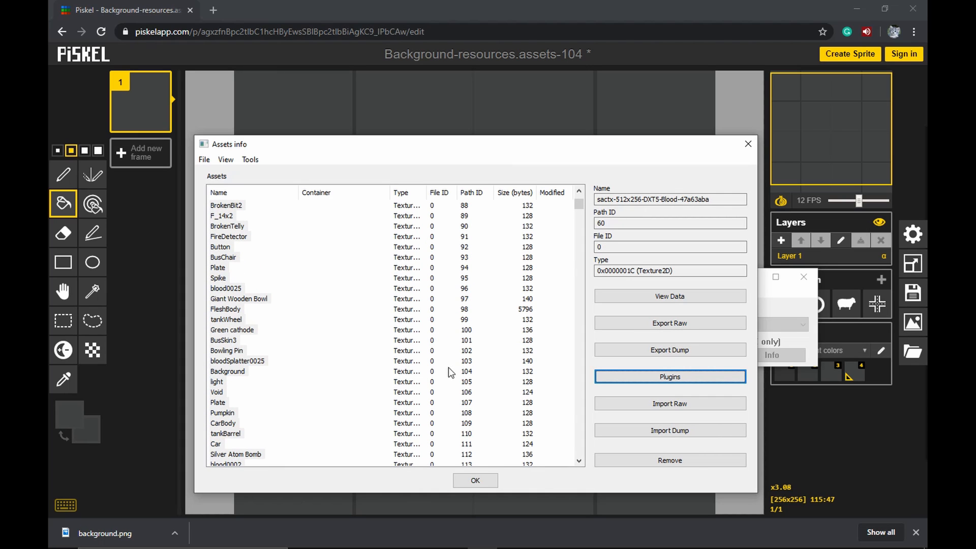
left_click(217, 373)
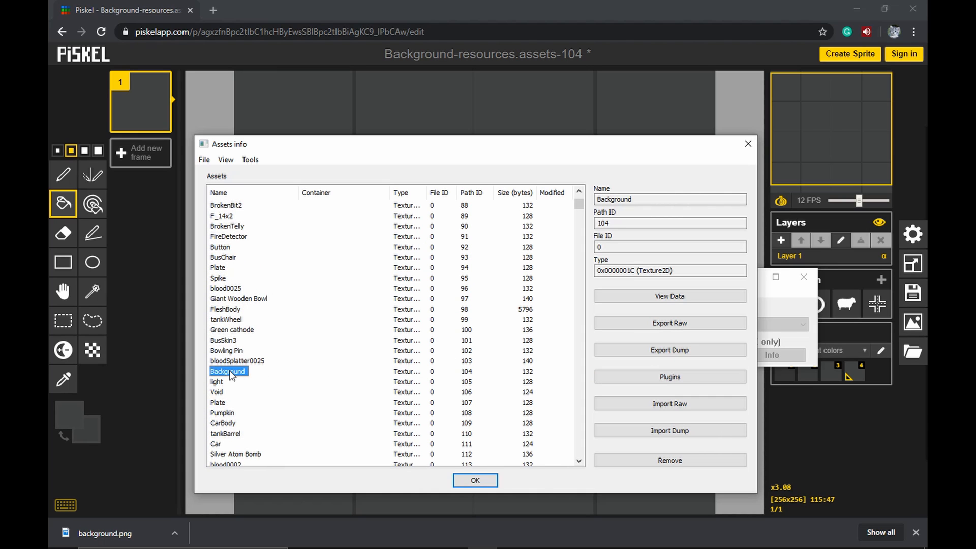
Open the Background asset for editing with the Edit plugin
left_click(677, 377)
left_click(219, 209)
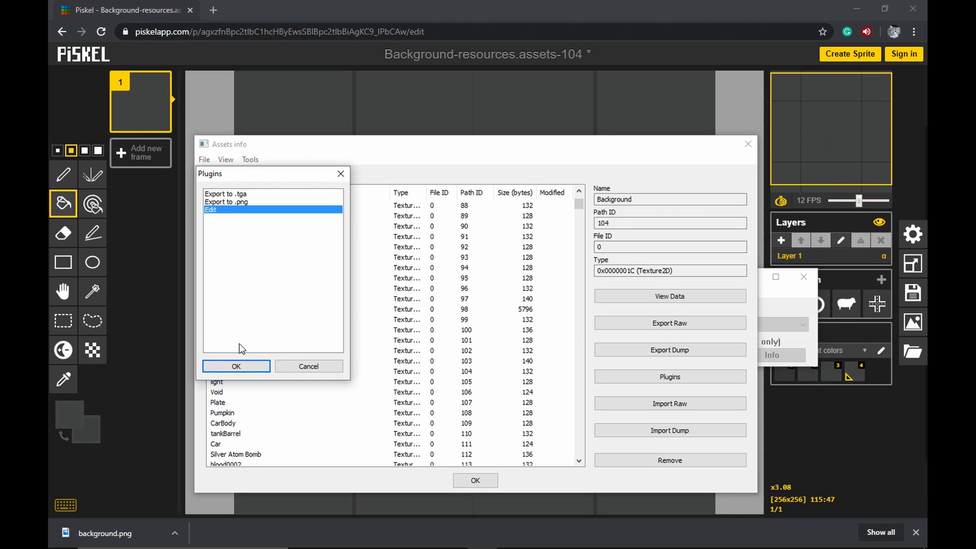
left_click(251, 366)
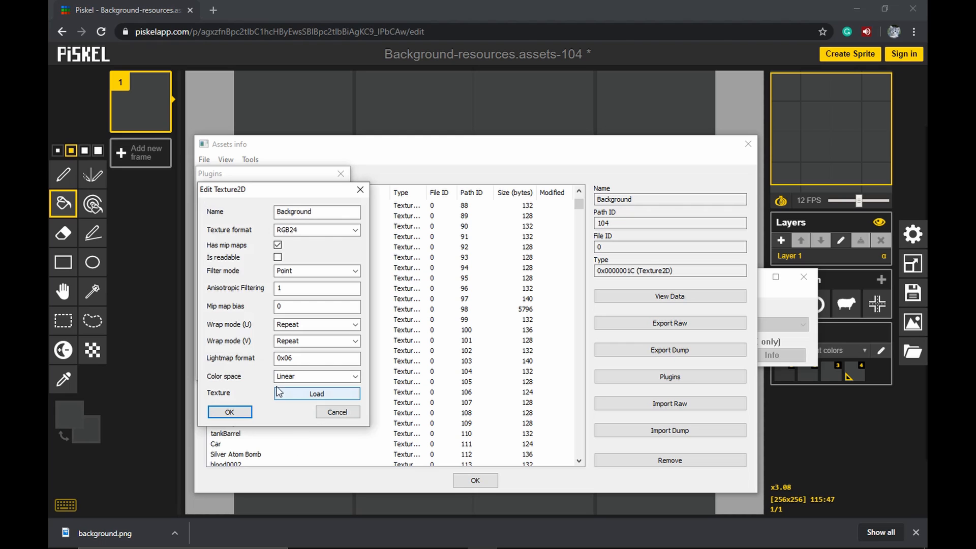
Load background.png from the customTextures folder as the Background asset's texture and confirm the edit
left_click(314, 395)
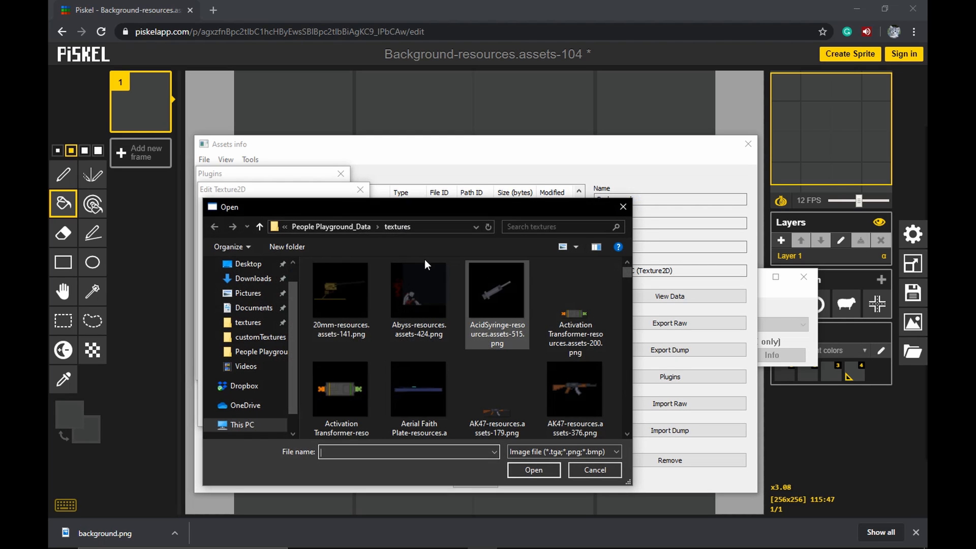
left_click(333, 226)
double_click(356, 280)
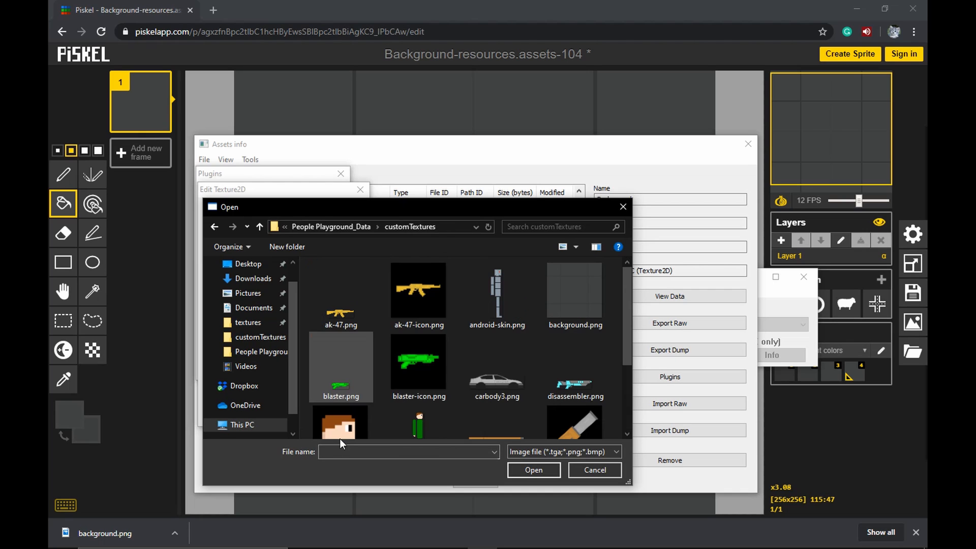
left_click(578, 306)
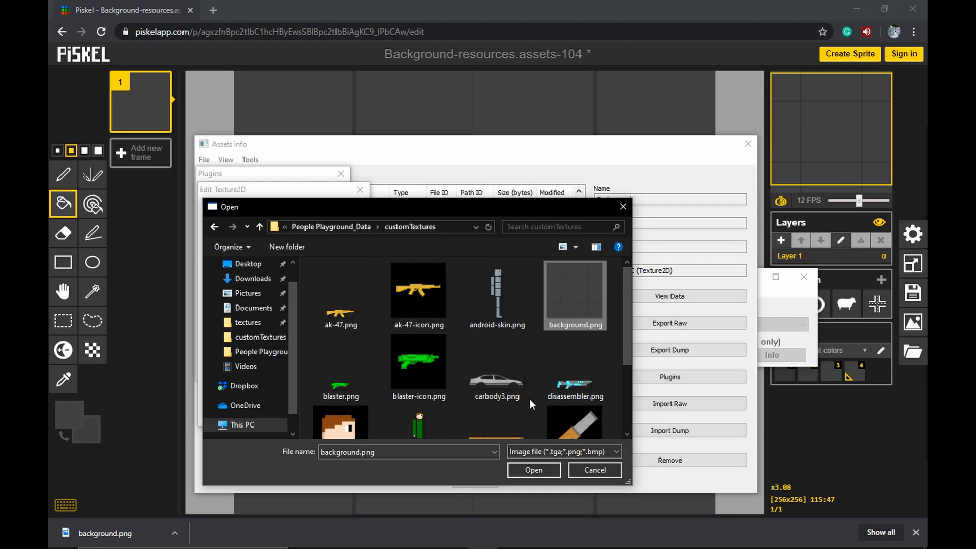
left_click(529, 469)
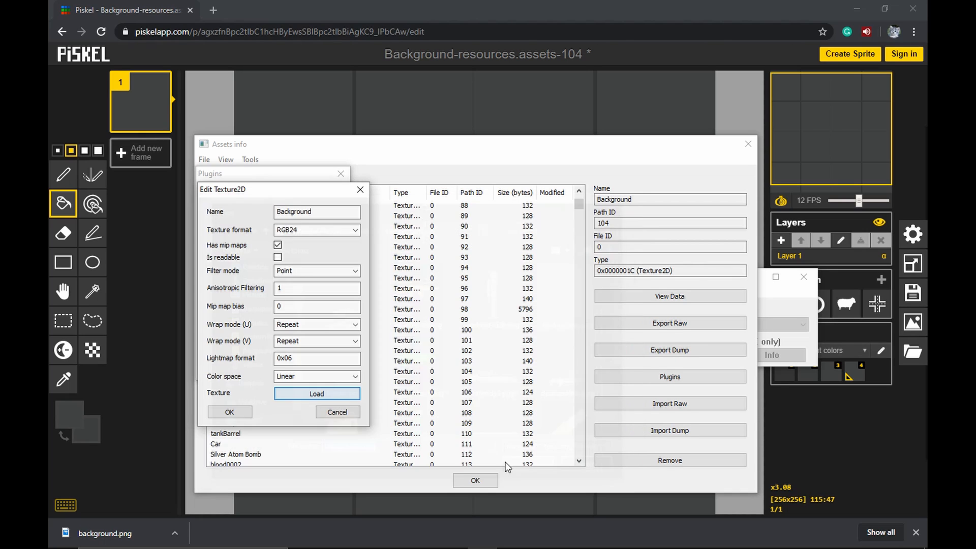
left_click(229, 413)
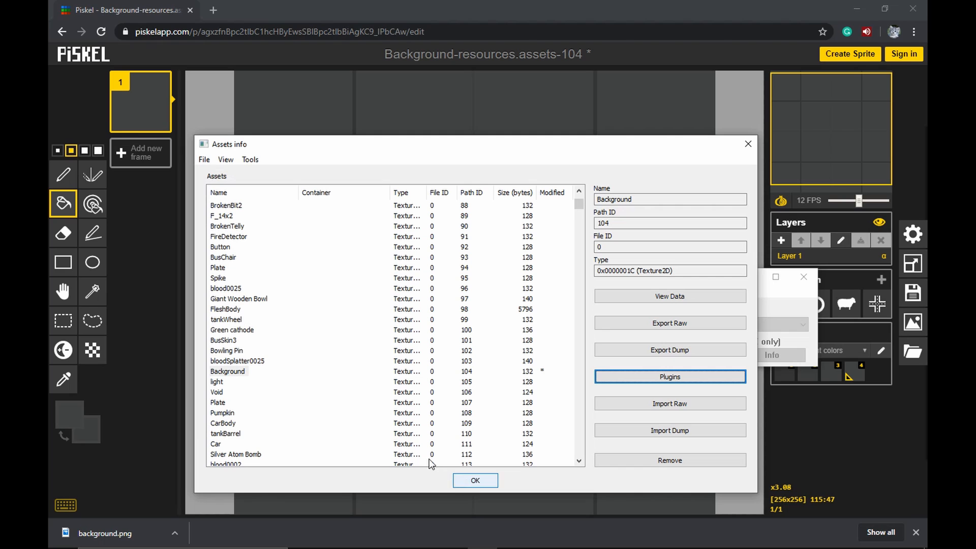
Switch to File Explorer and look over the custom texture PNG files in the customTextures folder
left_click(478, 530)
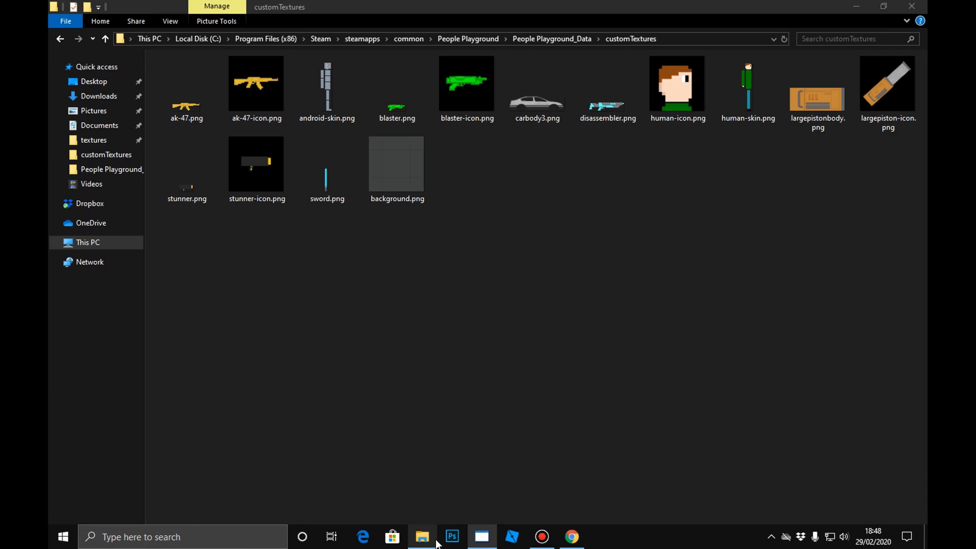
left_click_drag(217, 50, 656, 235)
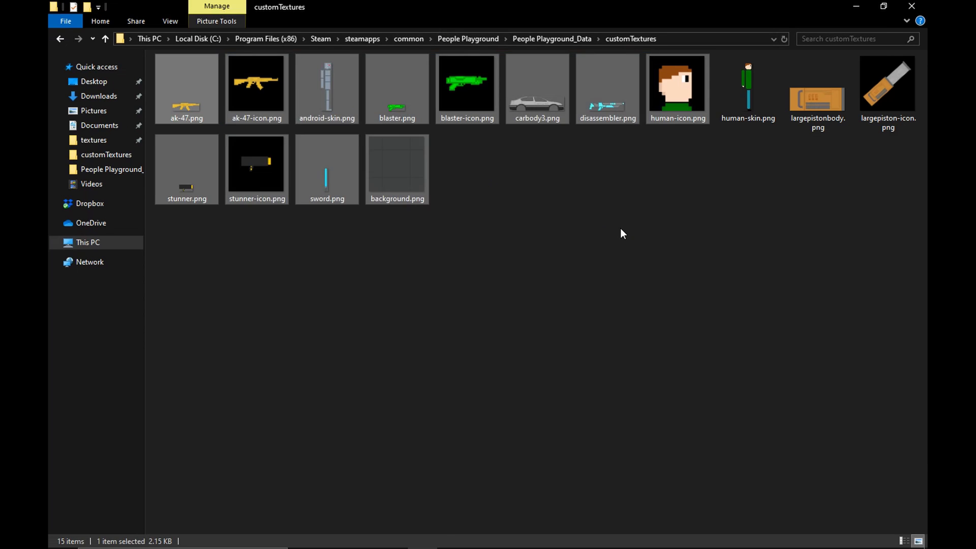
left_click(620, 228)
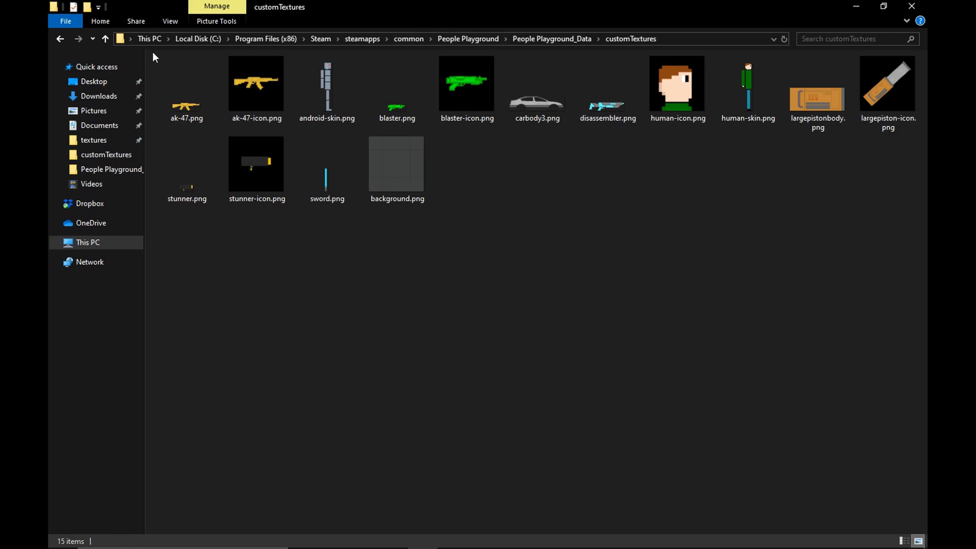
left_click_drag(153, 52, 782, 243)
left_click(782, 243)
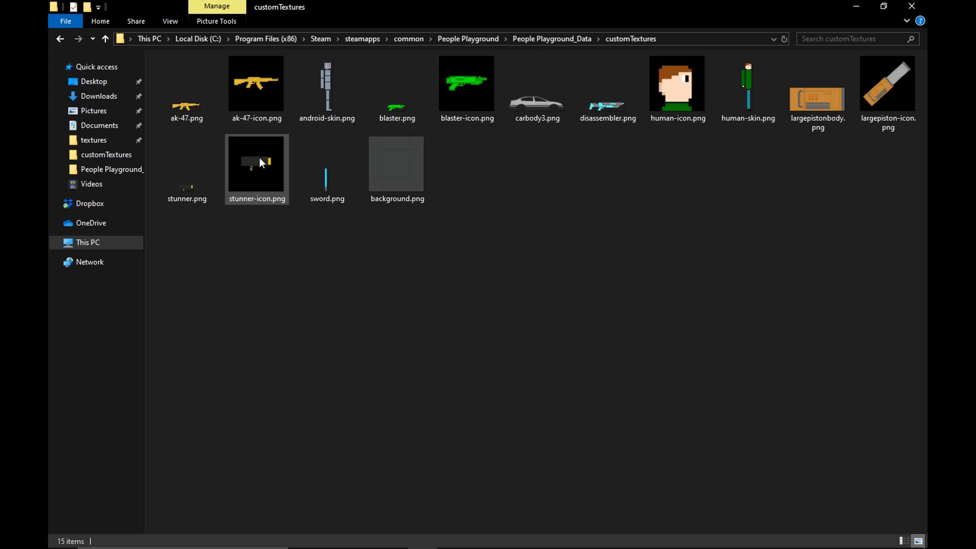
left_click_drag(147, 115, 522, 341)
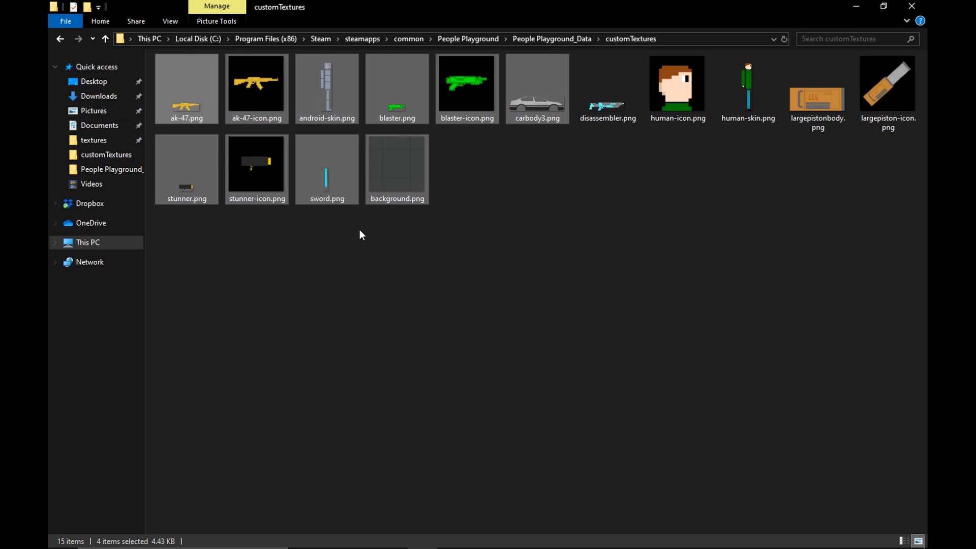
left_click(359, 230)
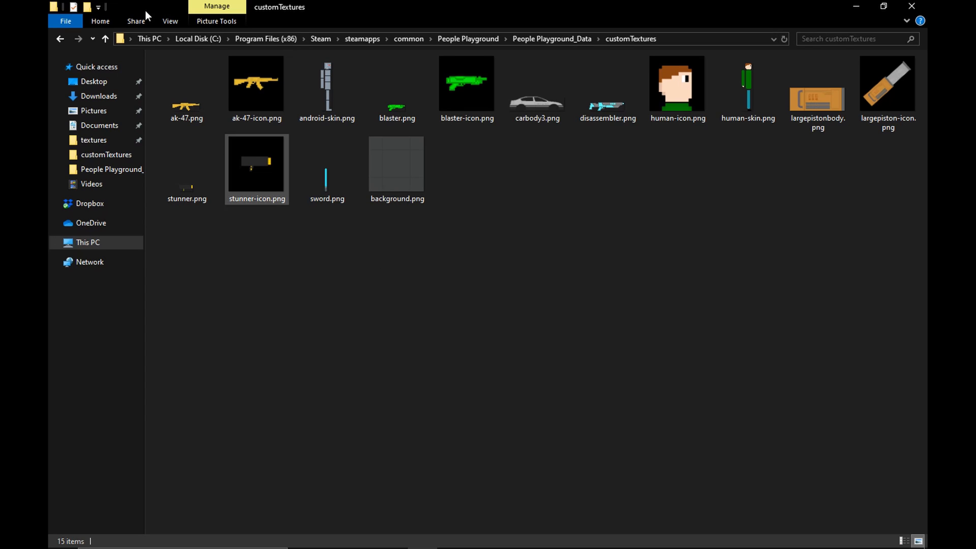
left_click_drag(455, 105, 852, 221)
left_click(852, 221)
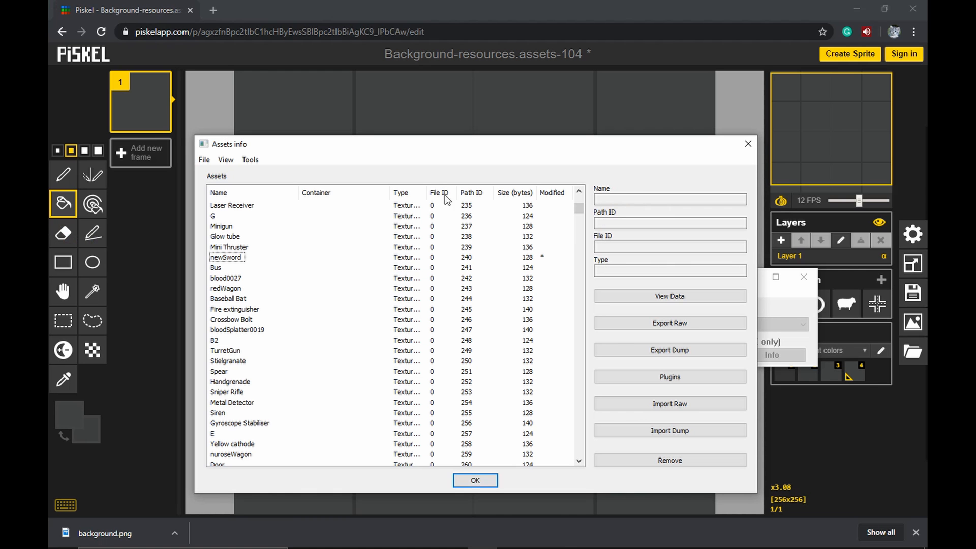
Switch to the Assets info window, confirm the edited assets and choose to save the changes
left_click_drag(377, 153, 402, 150)
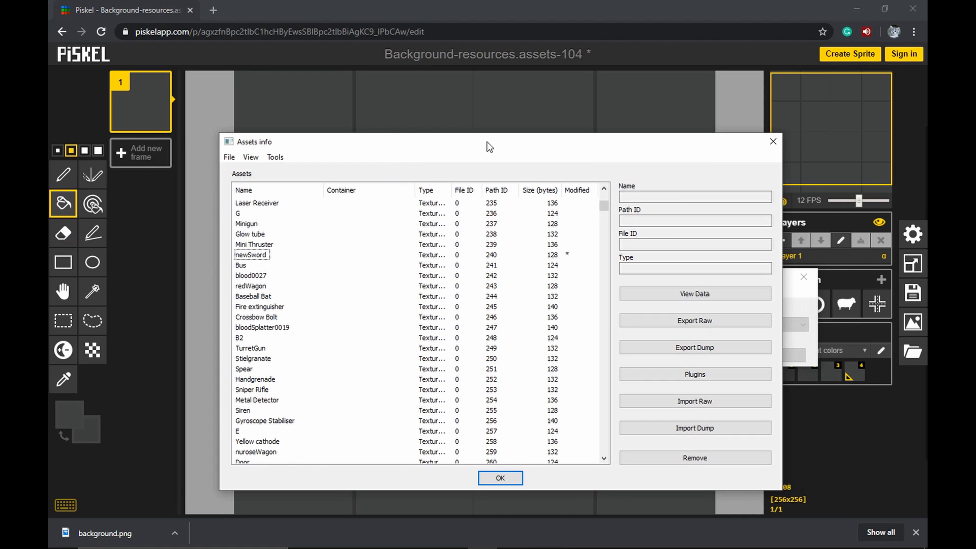
left_click_drag(519, 145, 513, 142)
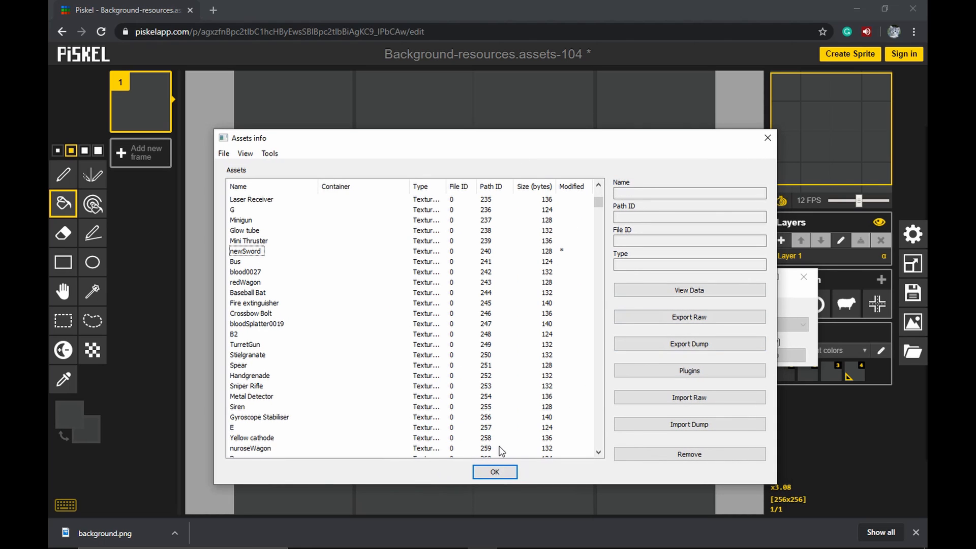
left_click(508, 473)
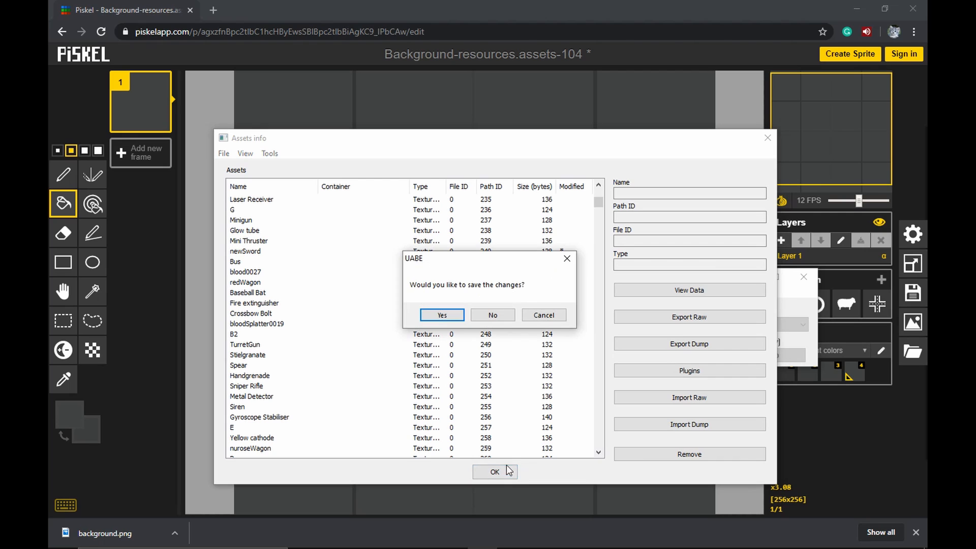
left_click(435, 316)
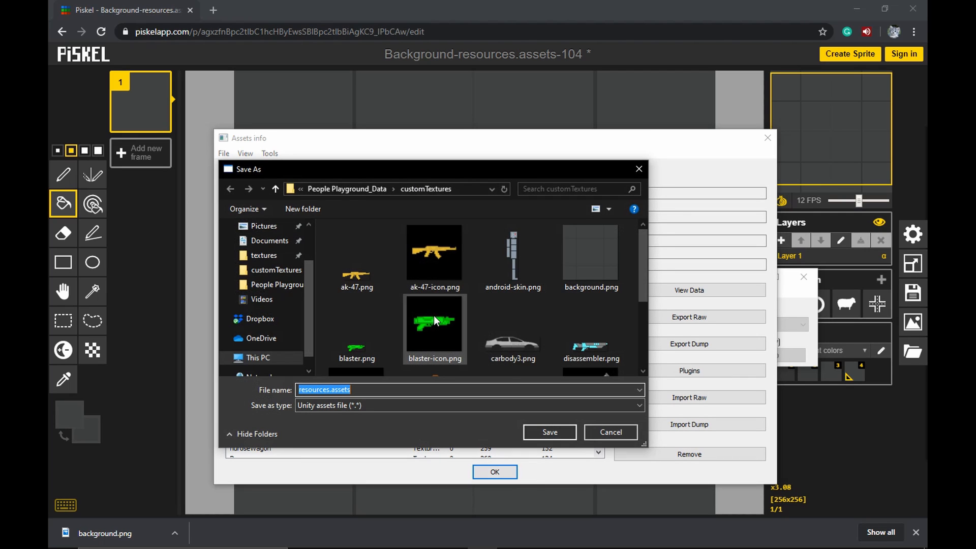
Try to permanently delete the original resources.assets in the People Playground_Data folder from within the save dialog
scroll(463, 344, "down", 3)
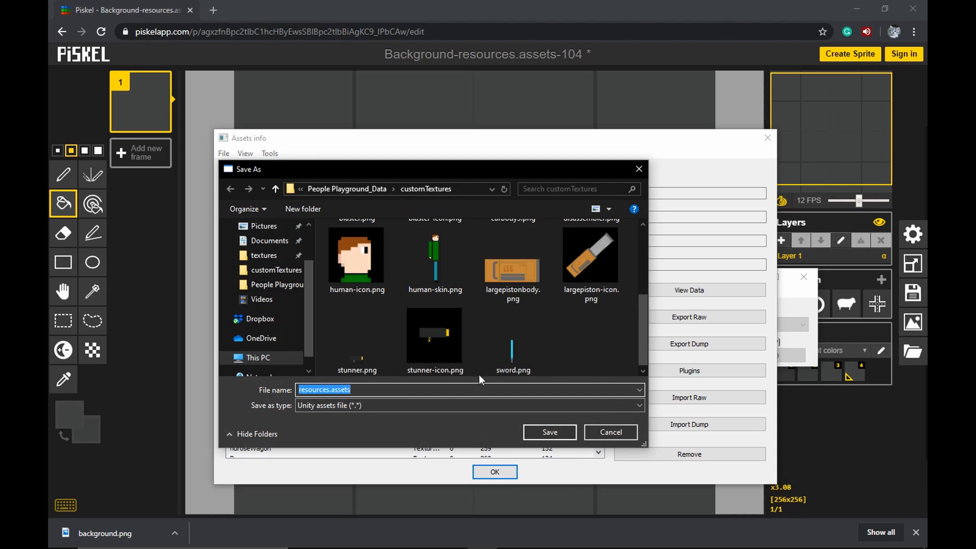
left_click(350, 190)
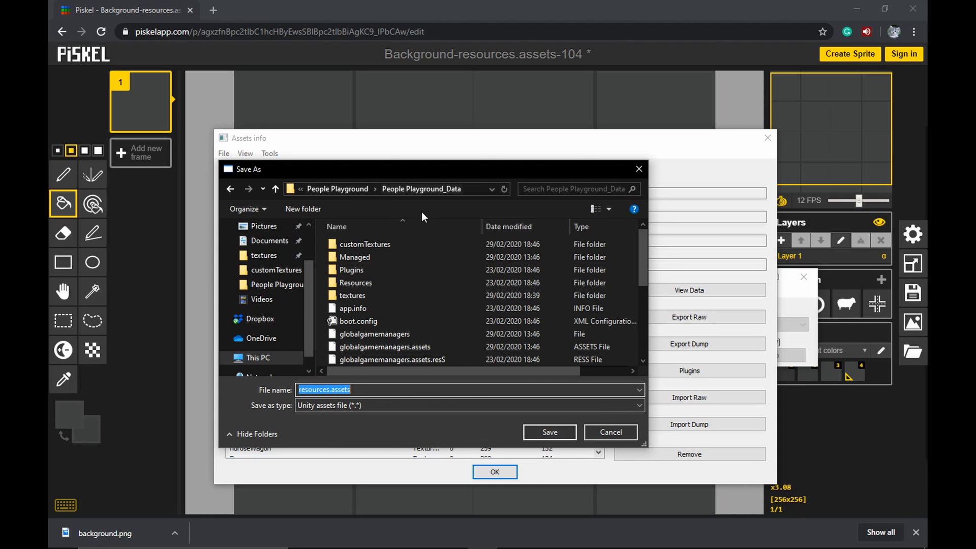
scroll(457, 284, "down", 1)
scroll(394, 315, "down", 2)
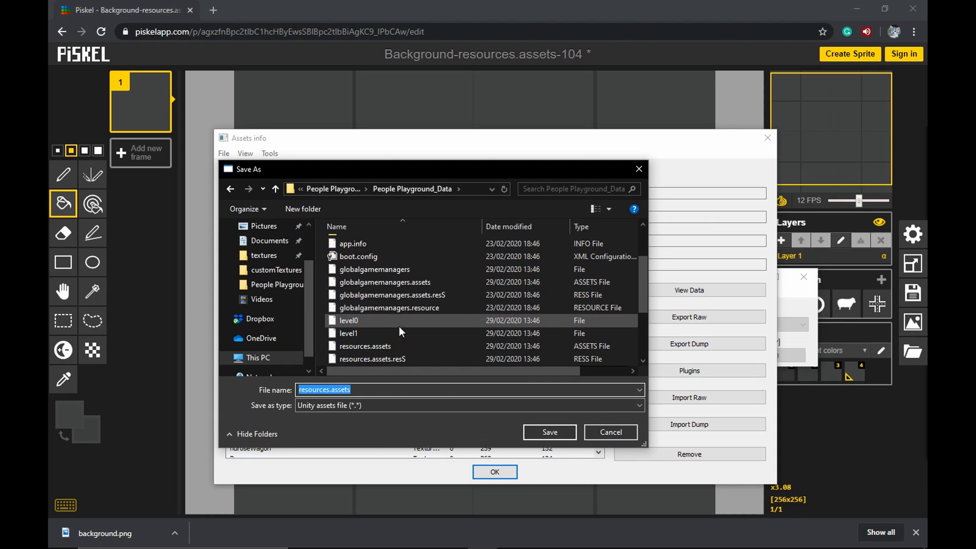
double_click(392, 306)
key("shift+Delete")
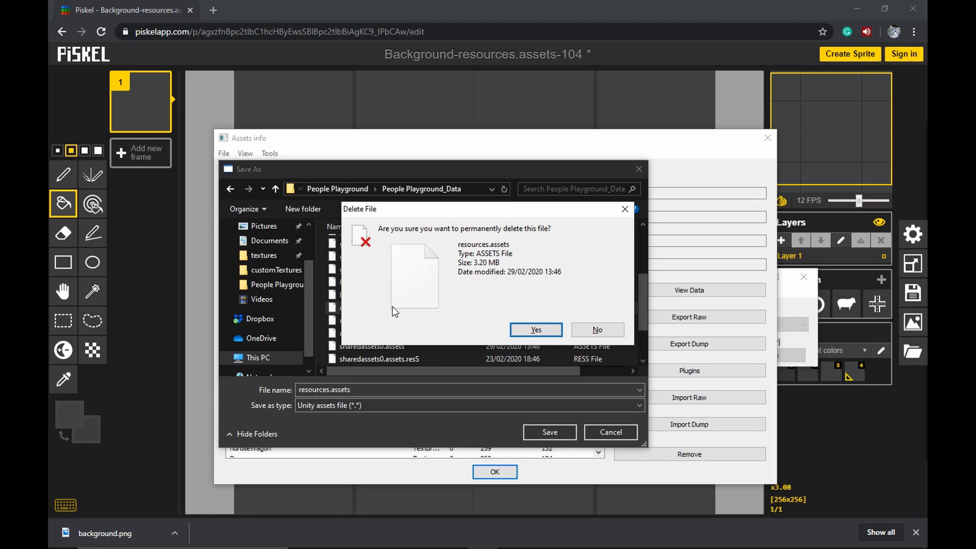
left_click(544, 331)
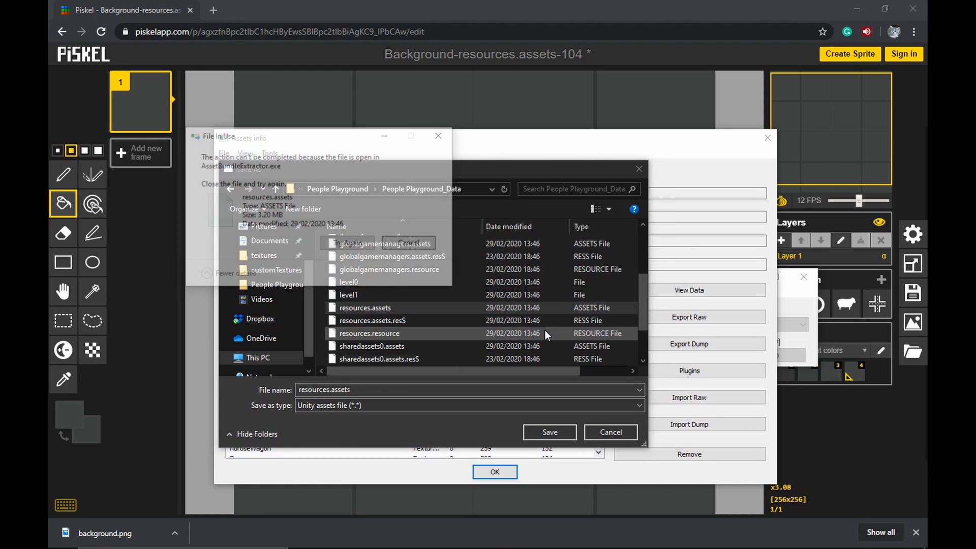
left_click(407, 242)
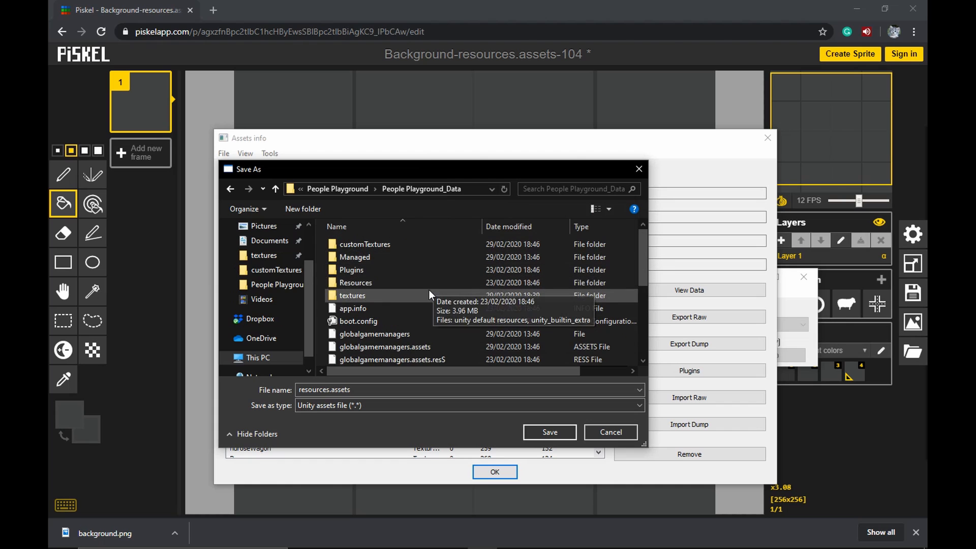
Save the modified assets as resources.assets in the customTextures folder and close Unity Assets Bundle Extractor
double_click(406, 245)
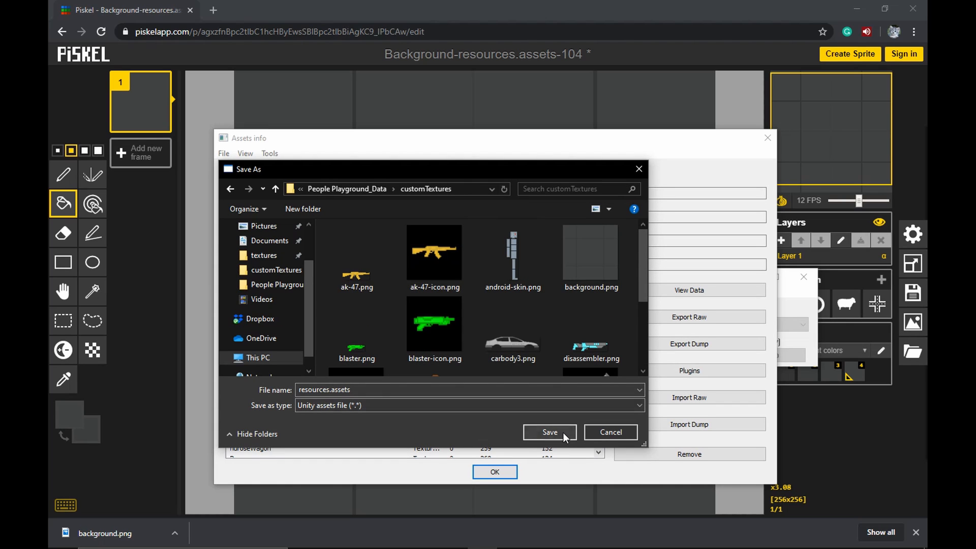
left_click(549, 432)
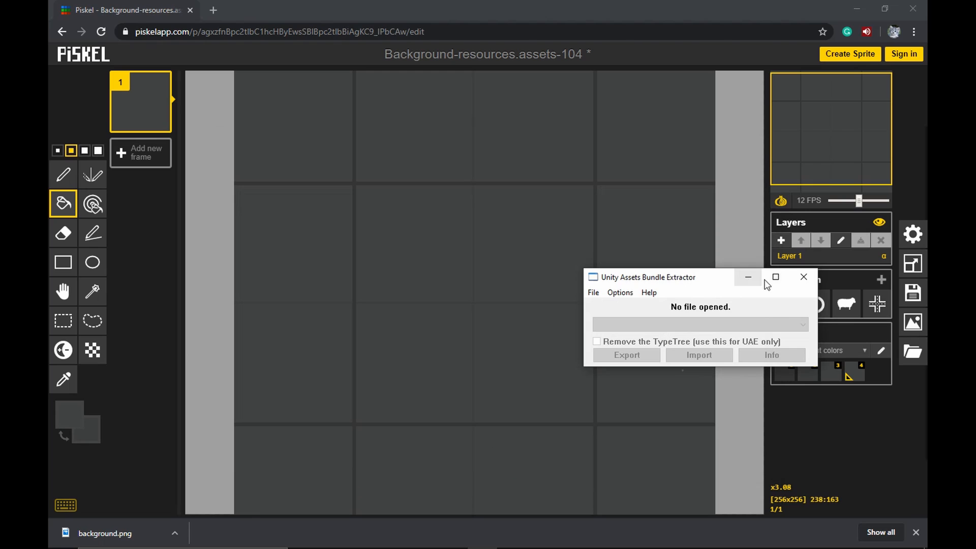
left_click(804, 277)
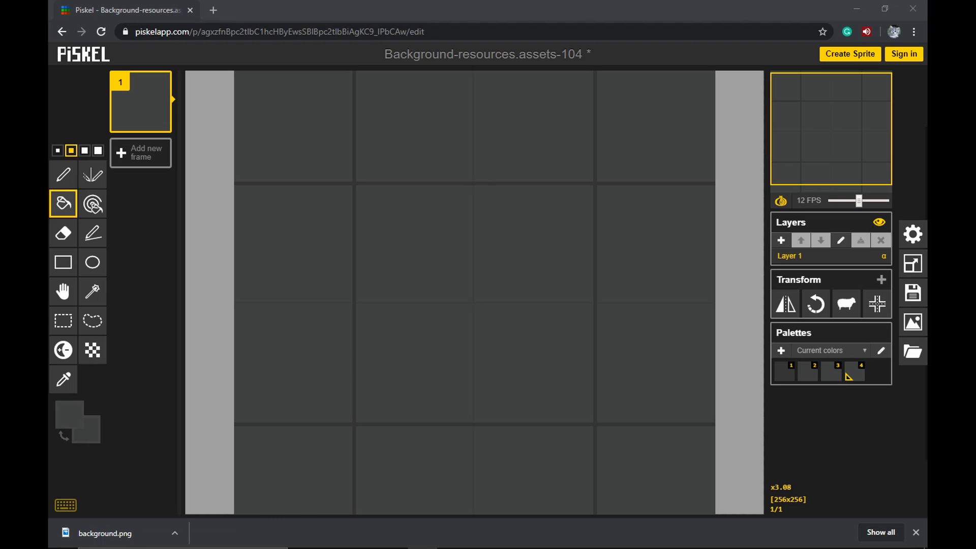
Switch to File Explorer and permanently delete the original resources.assets from the People Playground_Data folder
left_click_drag(203, 173, 369, 3)
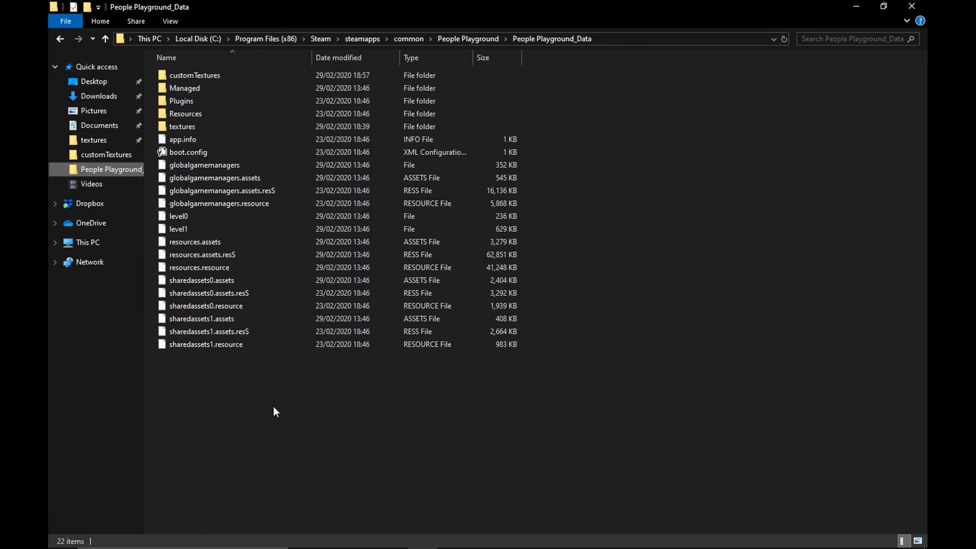
left_click(214, 242)
key("shift+Delete")
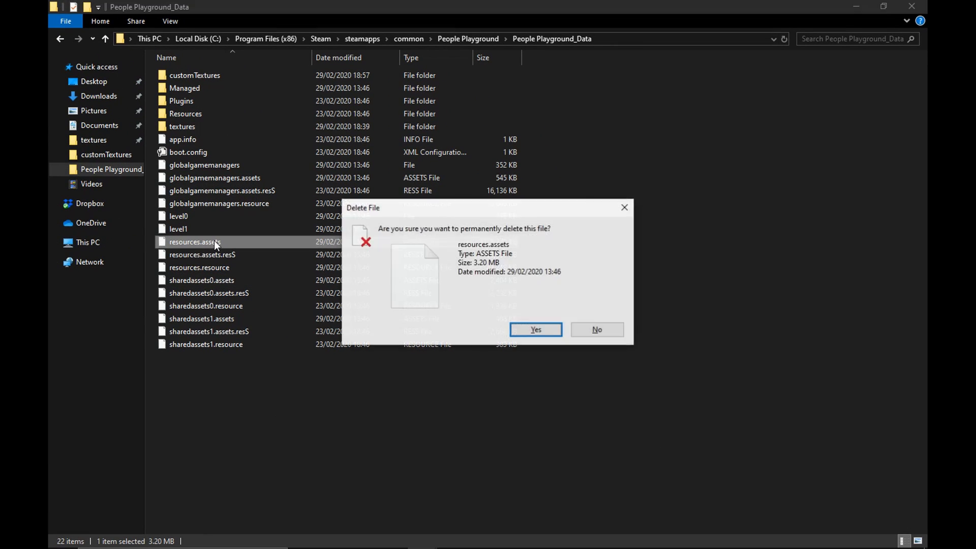
key("Return")
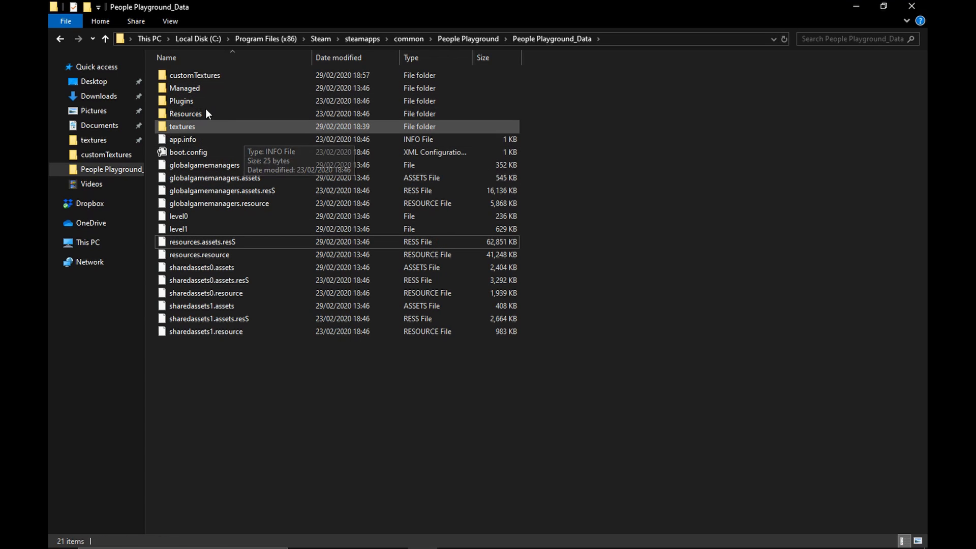
Move the new resources.assets from customTextures into the People Playground_Data folder and close File Explorer
double_click(206, 77)
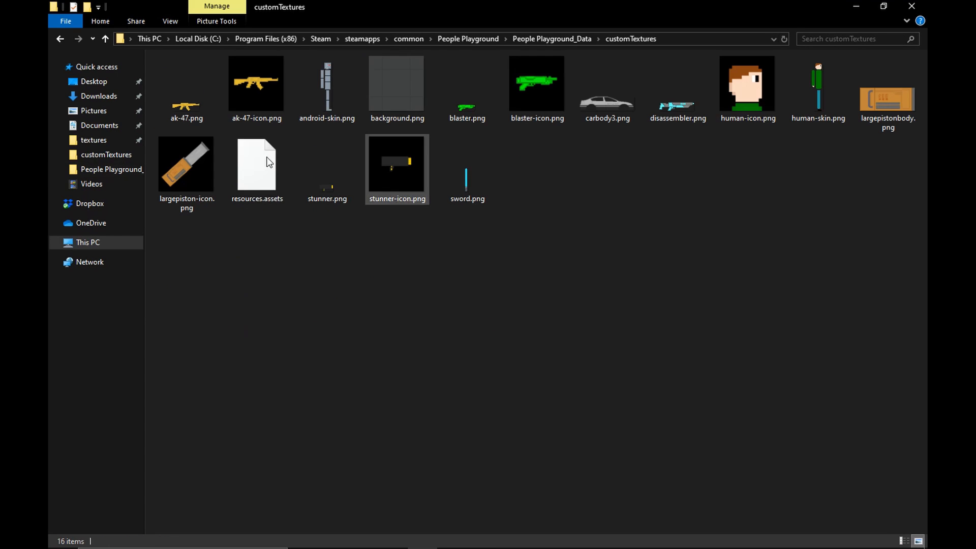
left_click_drag(256, 168, 568, 40)
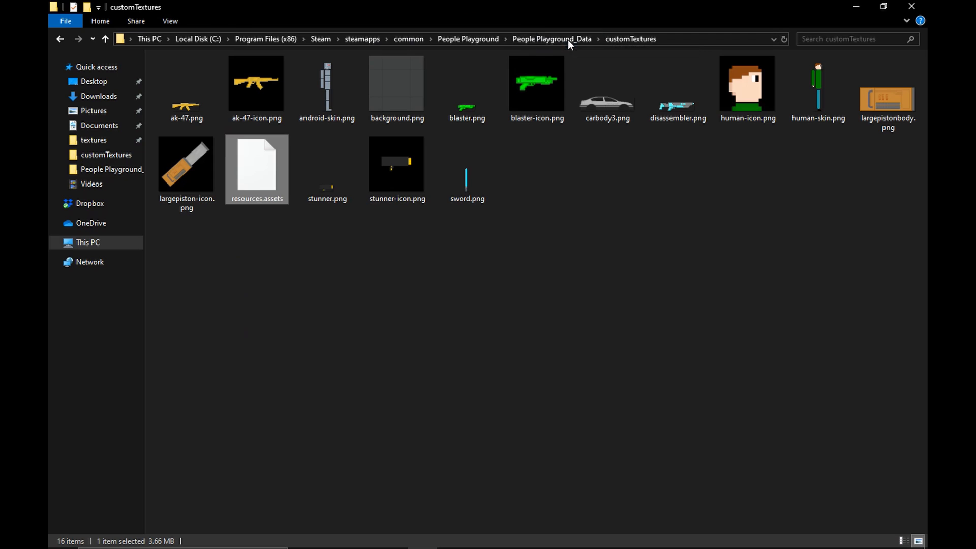
left_click(914, 6)
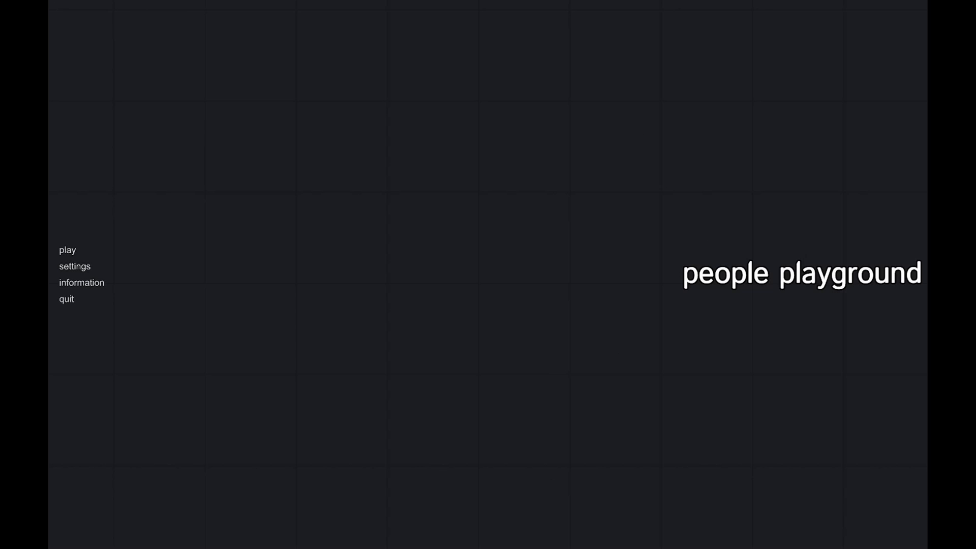
Switch to People Playground and start a game on the Flat map
left_click(65, 251)
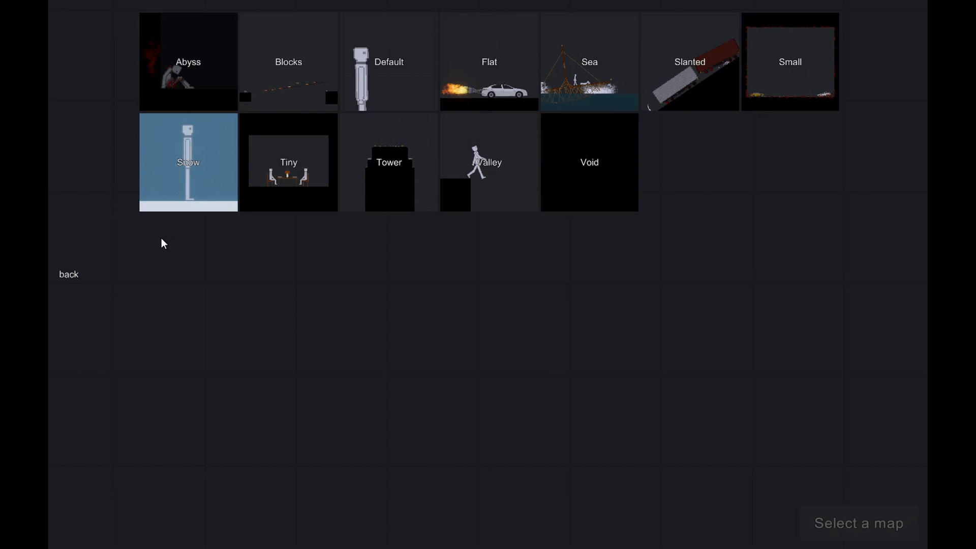
left_click(481, 62)
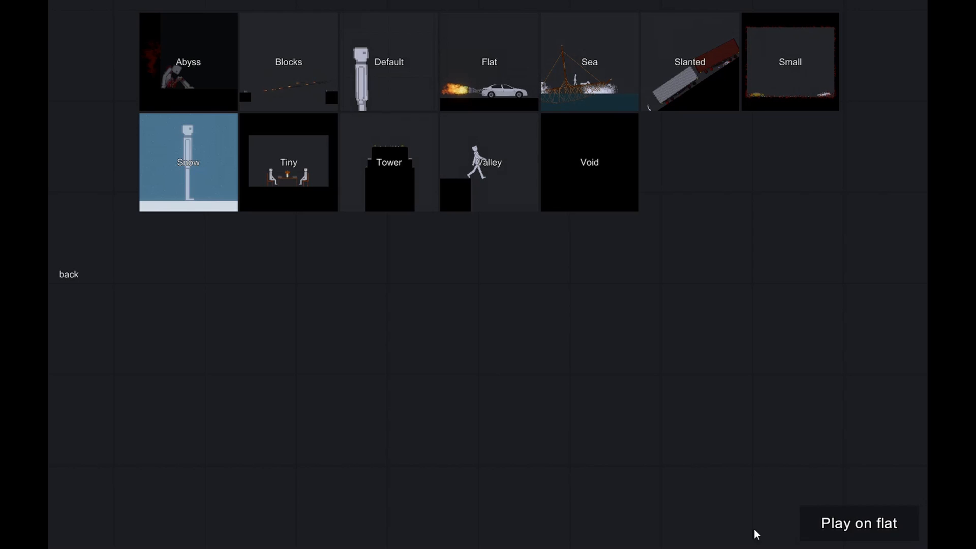
left_click(839, 524)
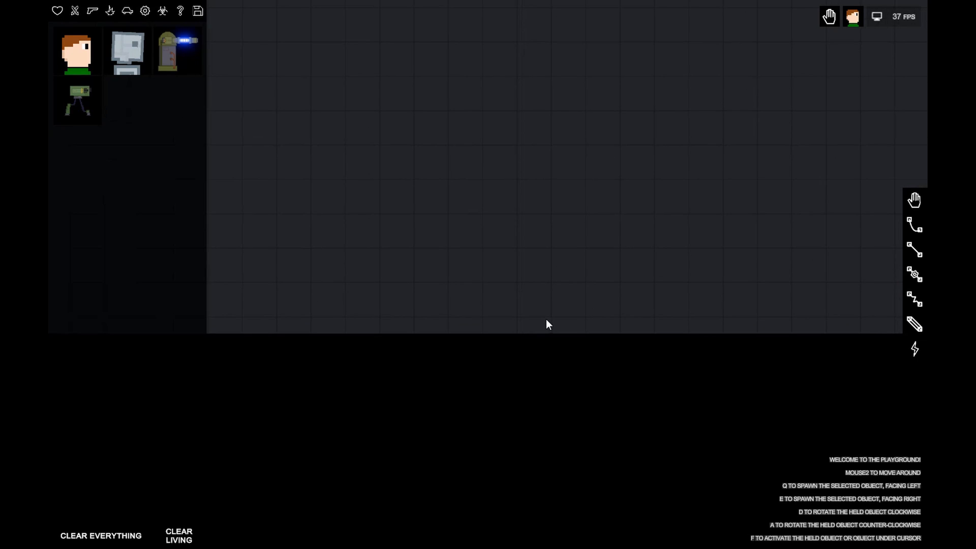
Spawn a human on the map and inspect its custom skin up close
scroll(529, 306, "up", 8)
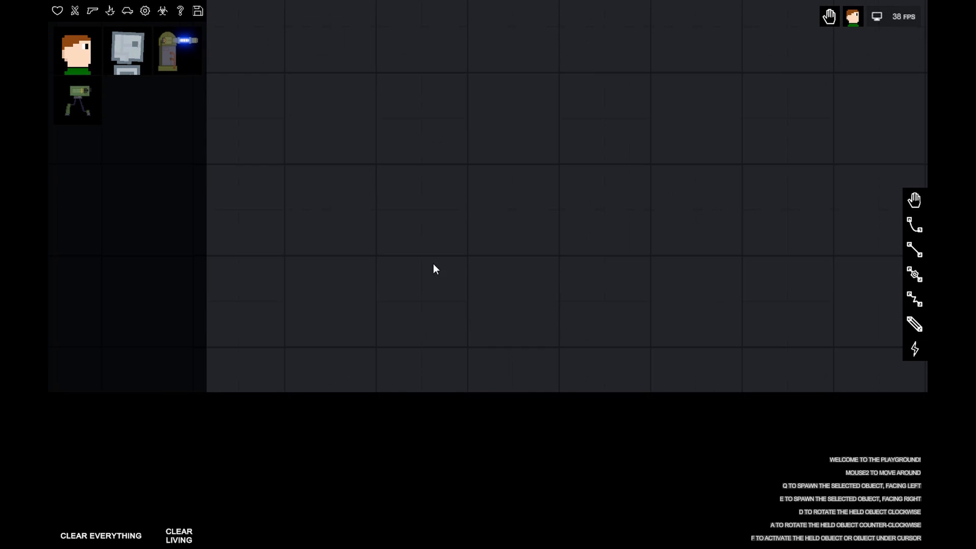
left_click(390, 201)
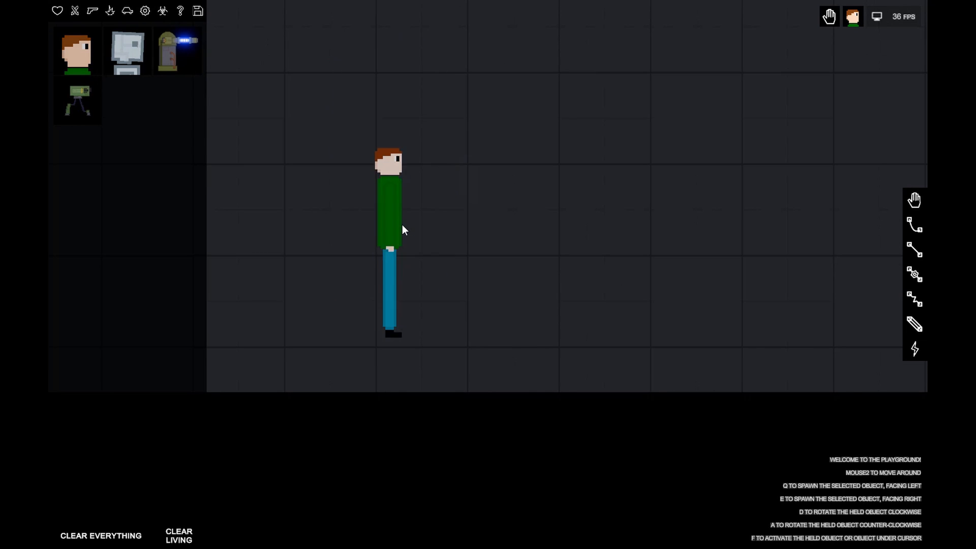
scroll(402, 225, "up", 2)
scroll(475, 239, "up", 3)
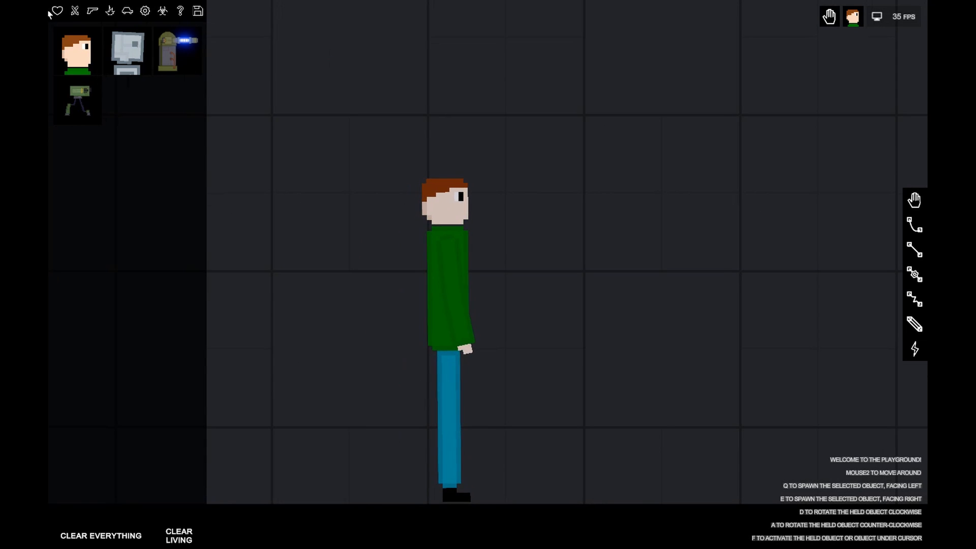
Spawn the sword from the melee weapons beside the human to check its custom texture
left_click(78, 9)
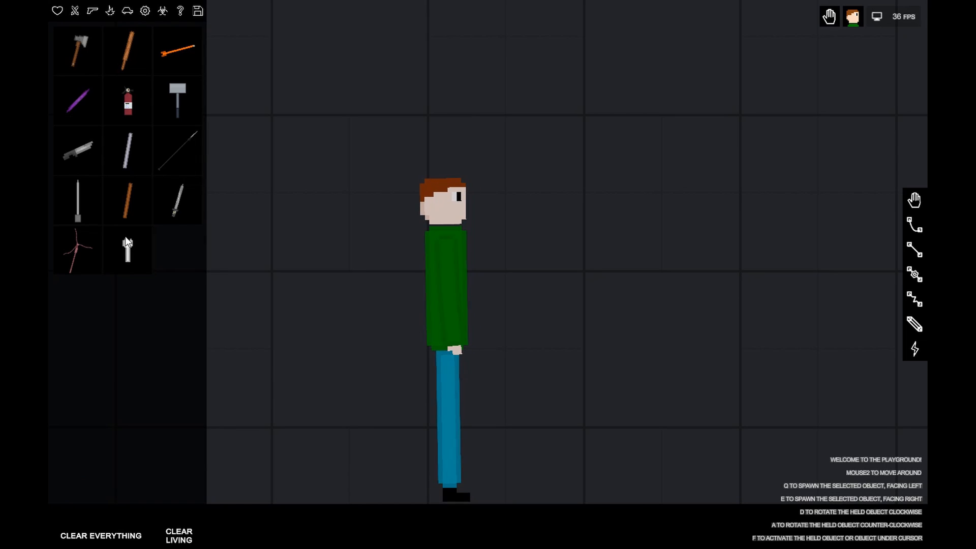
left_click(176, 203)
key("e")
scroll(745, 207, "up", 2)
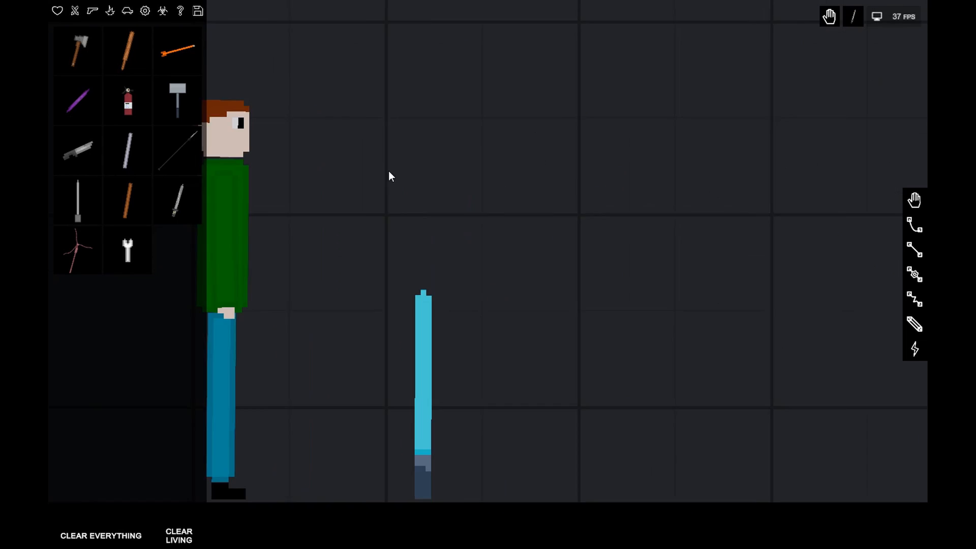
Spawn the gold AK-47 and the green blaster from the firearms to check their custom textures
scroll(320, 162, "down", 3)
left_click(92, 10)
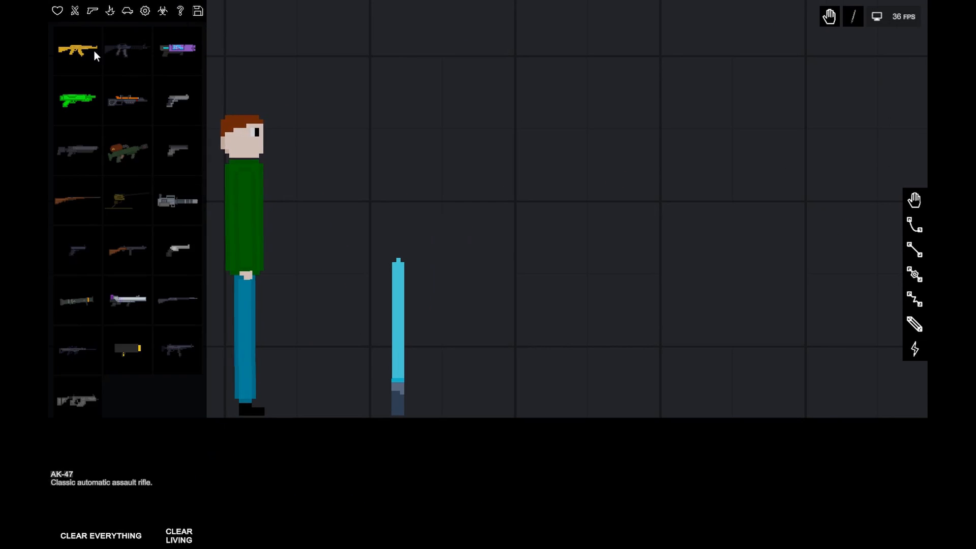
key("e")
left_click(78, 100)
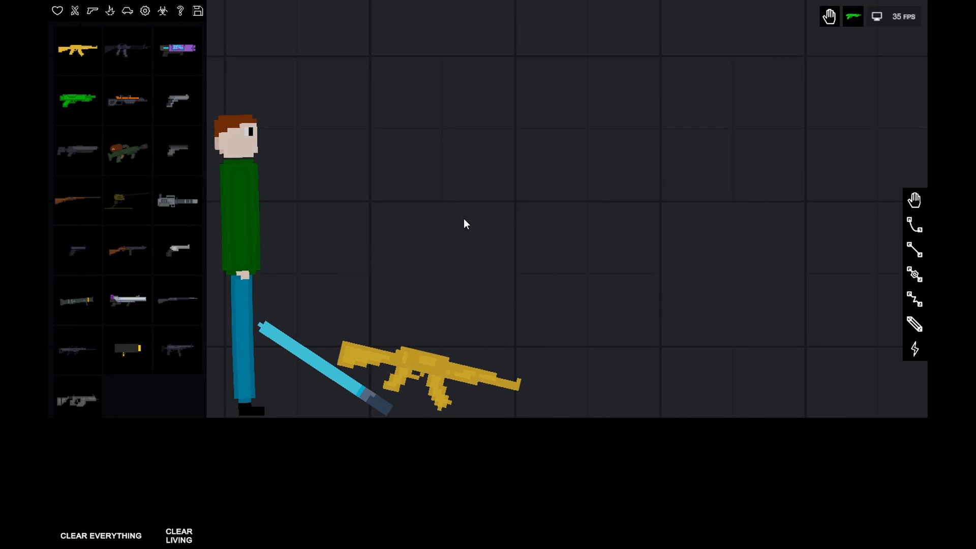
key("e")
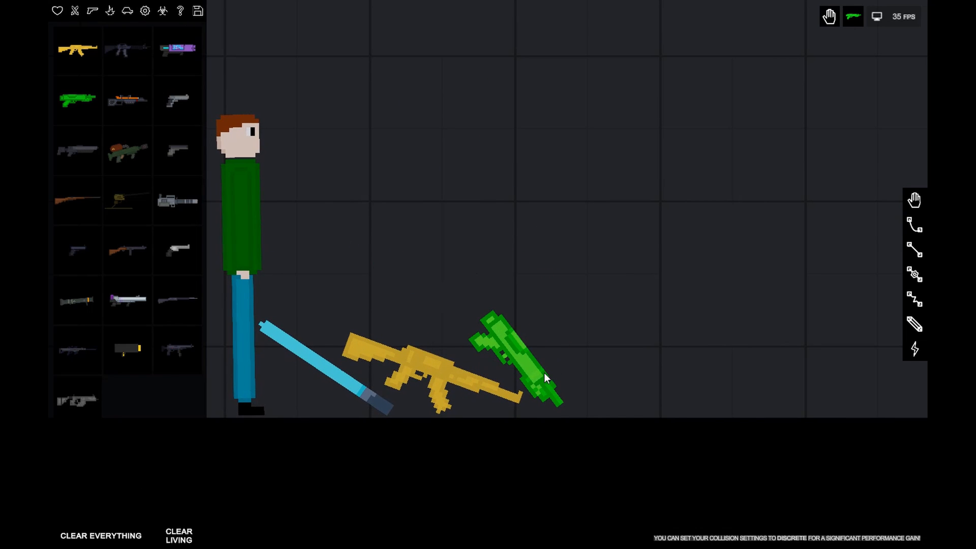
Spawn the large dark grey gun, move it up toward the human's head, rotate it and fire it
key("q")
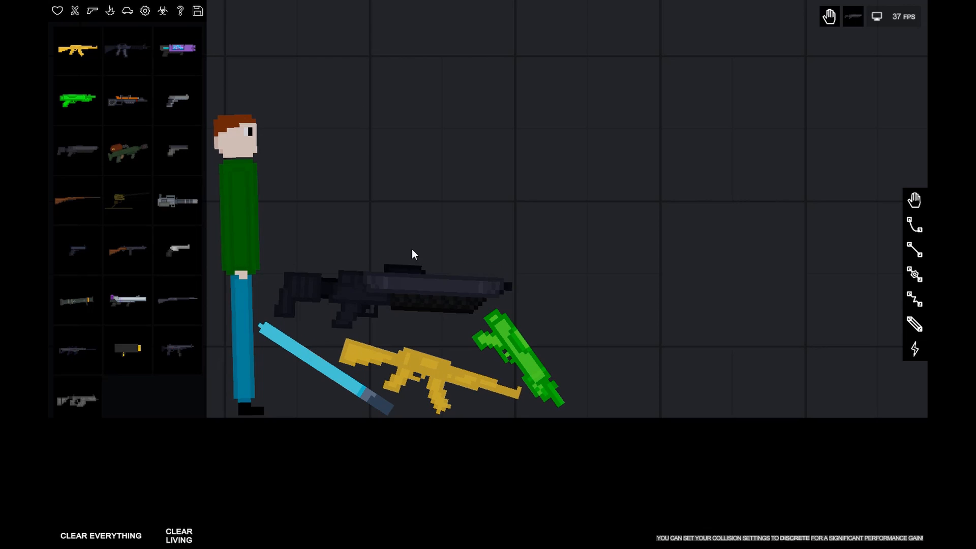
key("l")
left_click_drag(396, 283, 308, 139)
key("d")
key("l")
key("f")
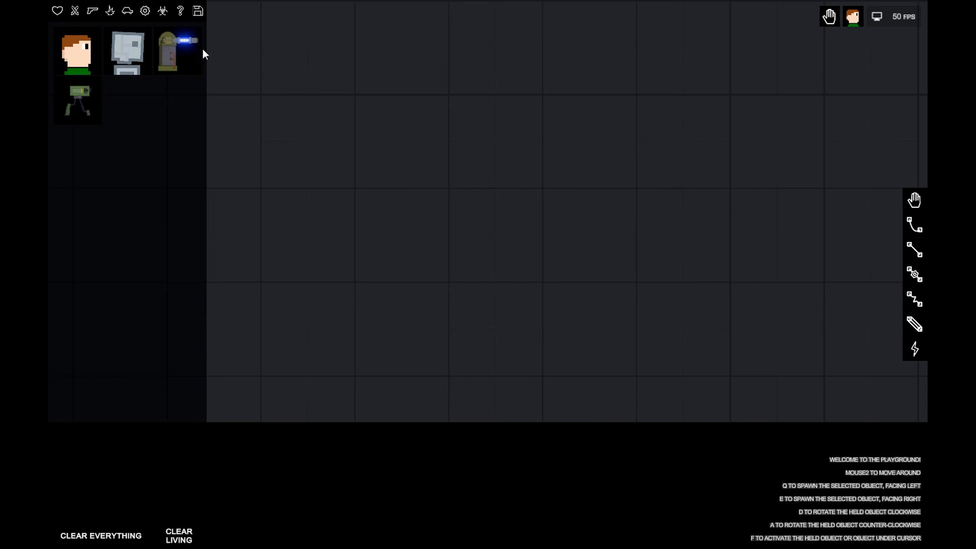
Spawn the dark shotgun-like firearm from the weapons, lift it off the floor and fire it twice to check its custom texture
left_click(92, 10)
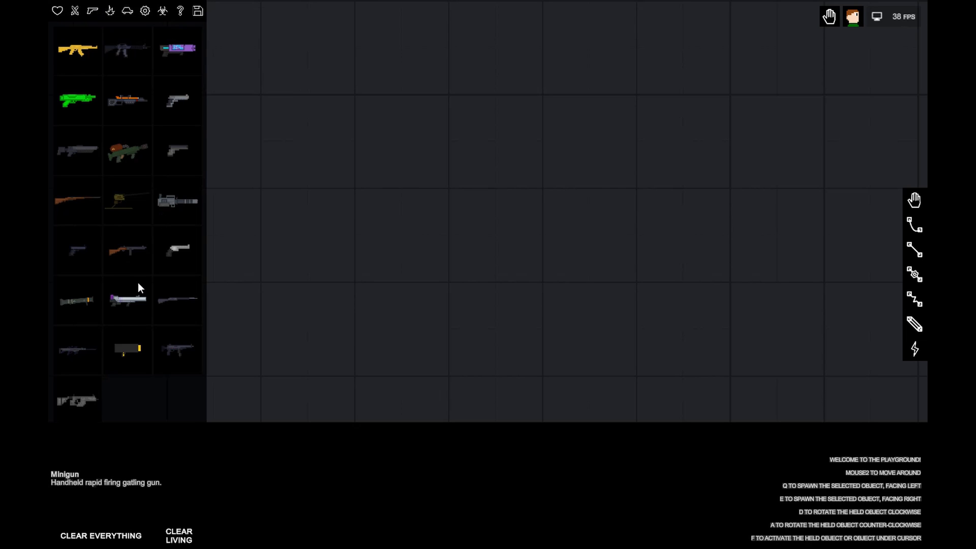
left_click(84, 144)
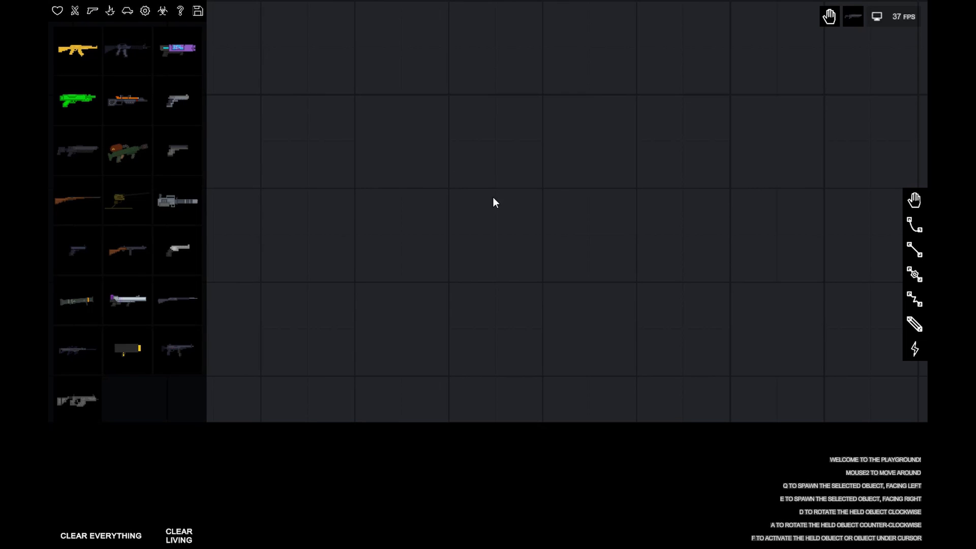
key("e")
scroll(477, 220, "up", 3)
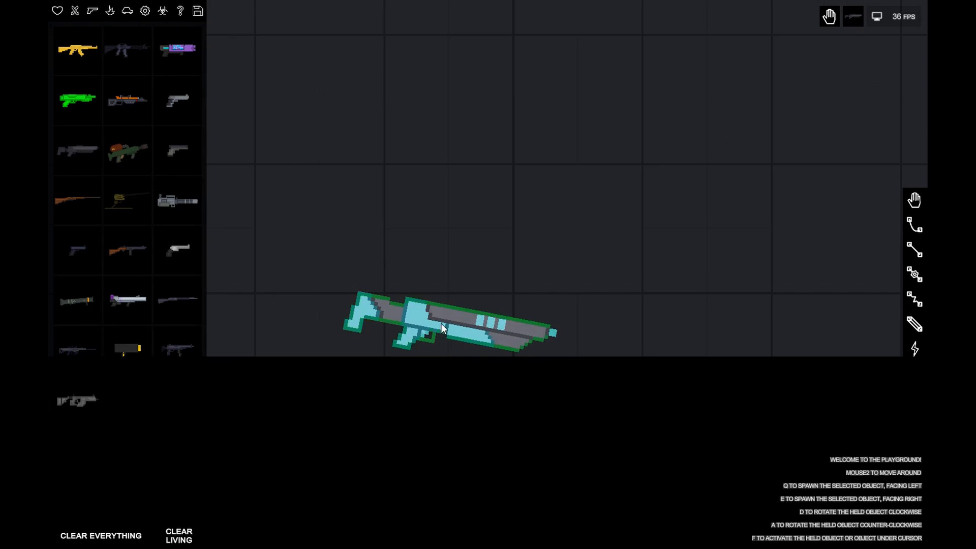
left_click_drag(441, 325, 398, 194)
key("f")
key("f")
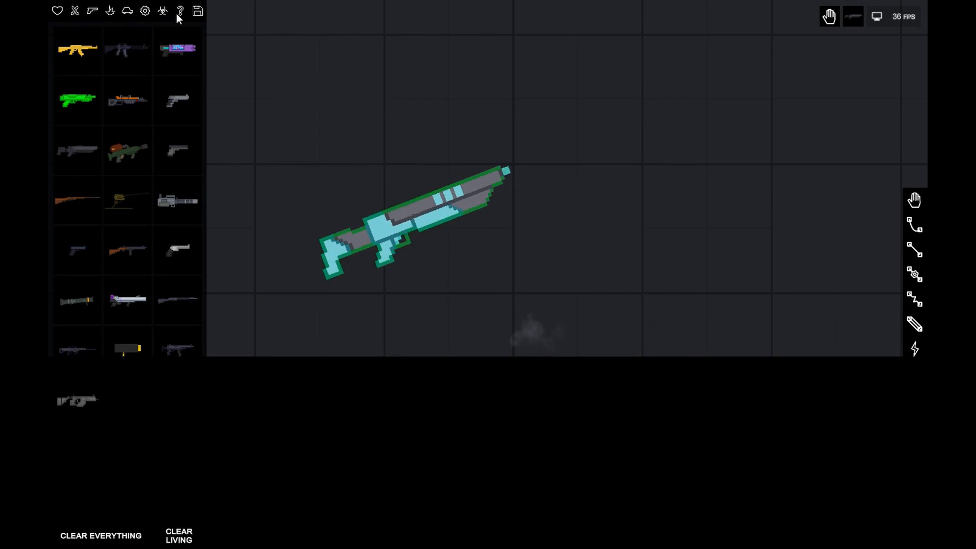
Spawn the red car from the vehicles and move it off the cyan and grey gun
left_click(128, 11)
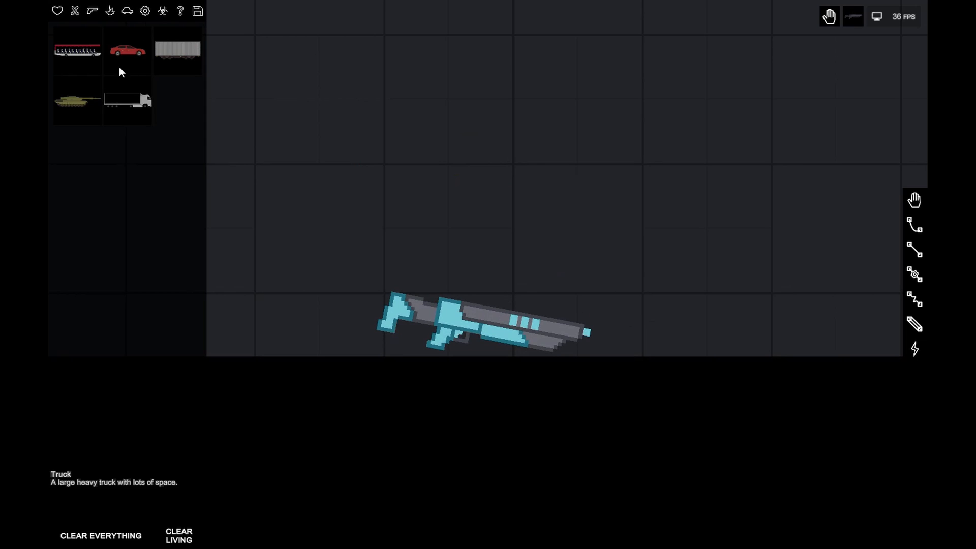
left_click(120, 66)
left_click_drag(404, 127, 329, 330)
left_click(382, 329)
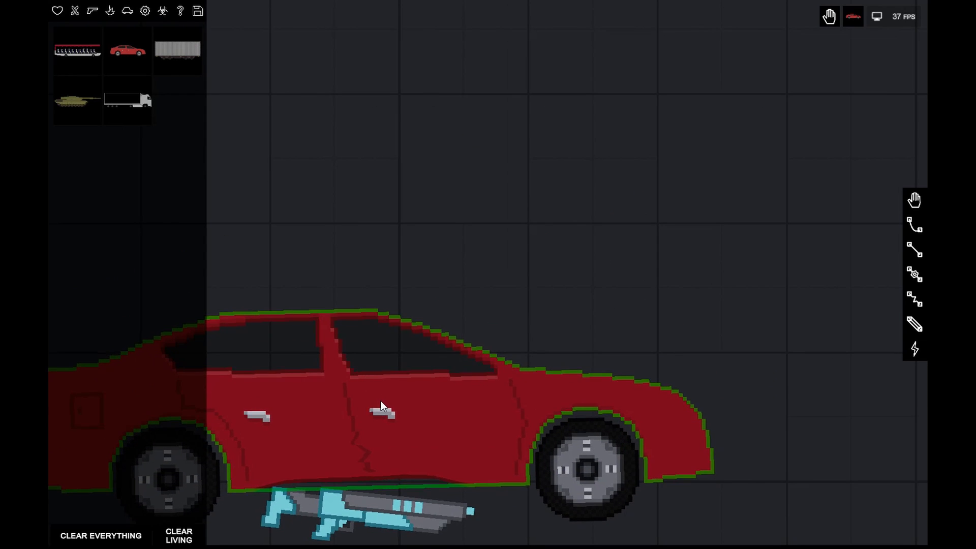
right_click(380, 400)
scroll(407, 375, "down", 2)
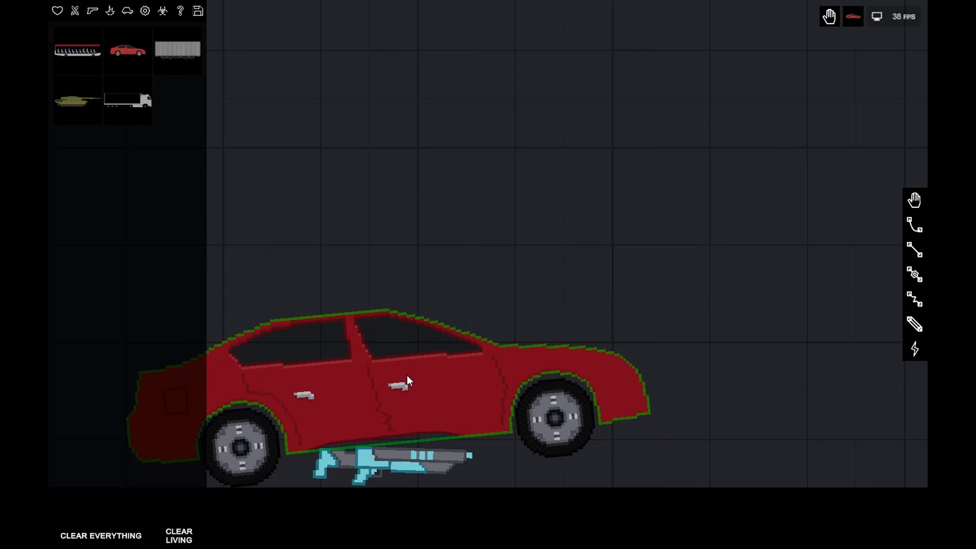
left_click_drag(406, 381, 595, 399)
Cycle the car through its previous textures to the white and black "ferraree" design and move the car aside
right_click(592, 401)
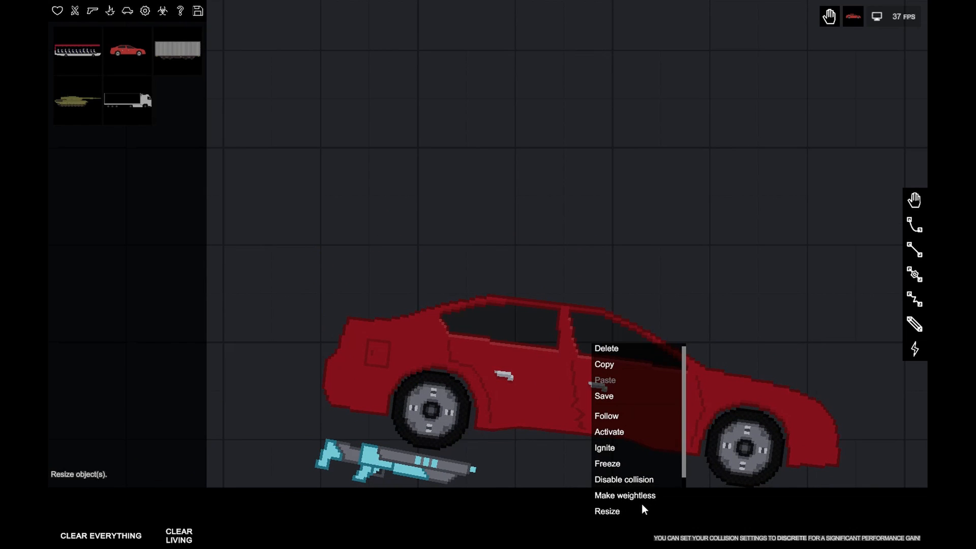
scroll(639, 506, "down", 4)
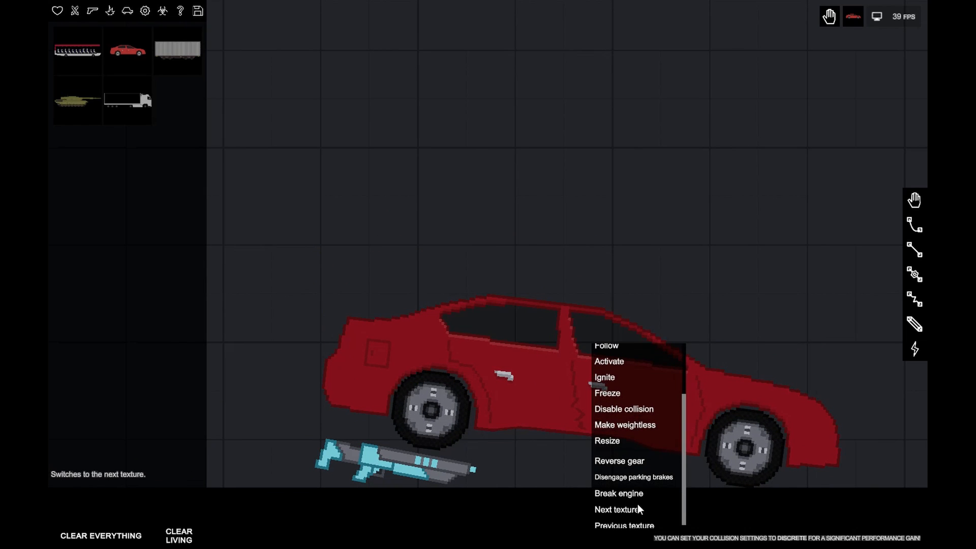
left_click(644, 520)
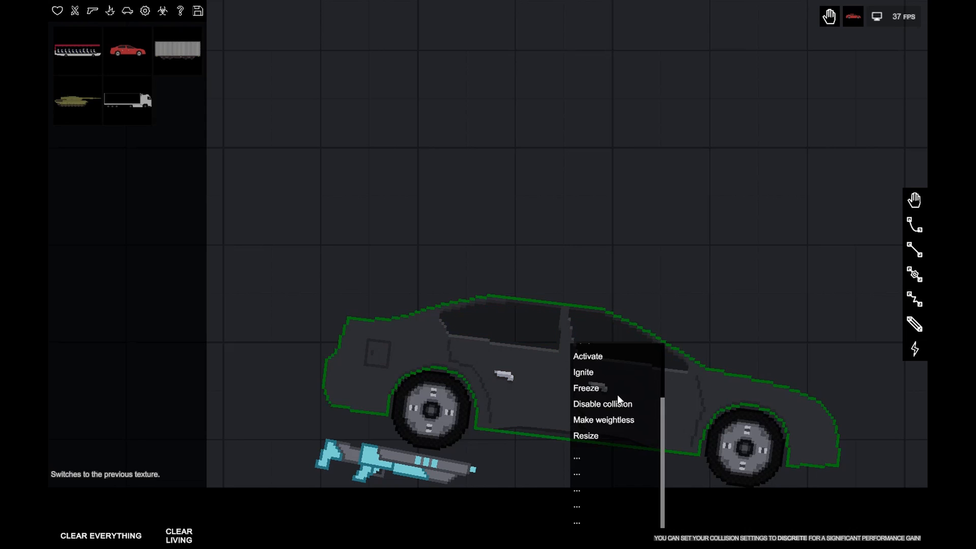
left_click(630, 520)
right_click(549, 365)
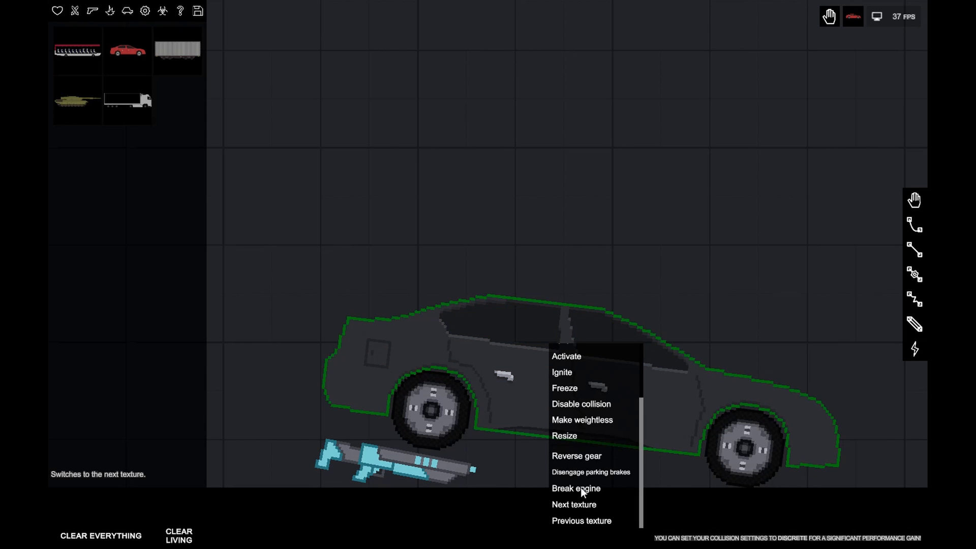
left_click(581, 524)
left_click(584, 382)
left_click_drag(598, 317, 219, 294)
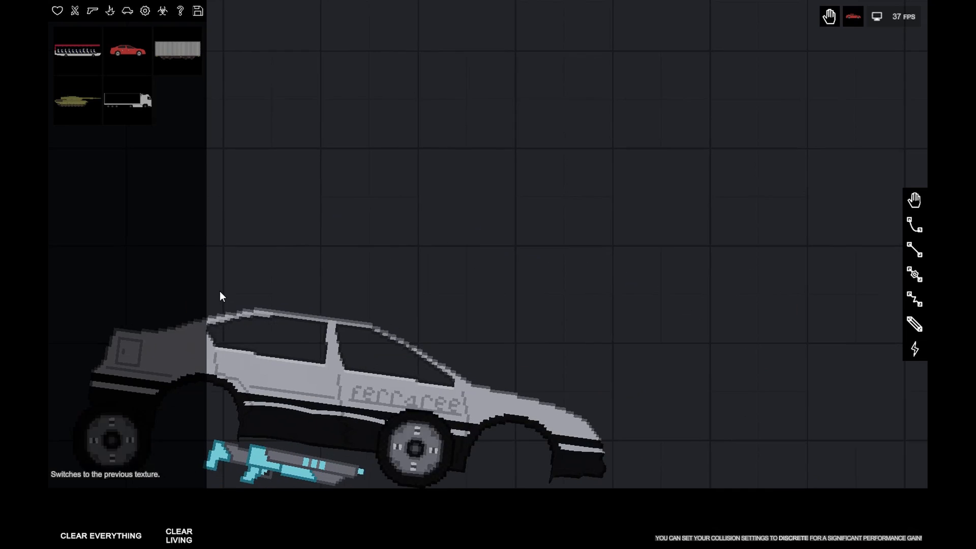
Spawn an Industrial Piston from the machinery in the empty area and inspect its custom "REE" texture up close
left_click(144, 11)
left_click(128, 401)
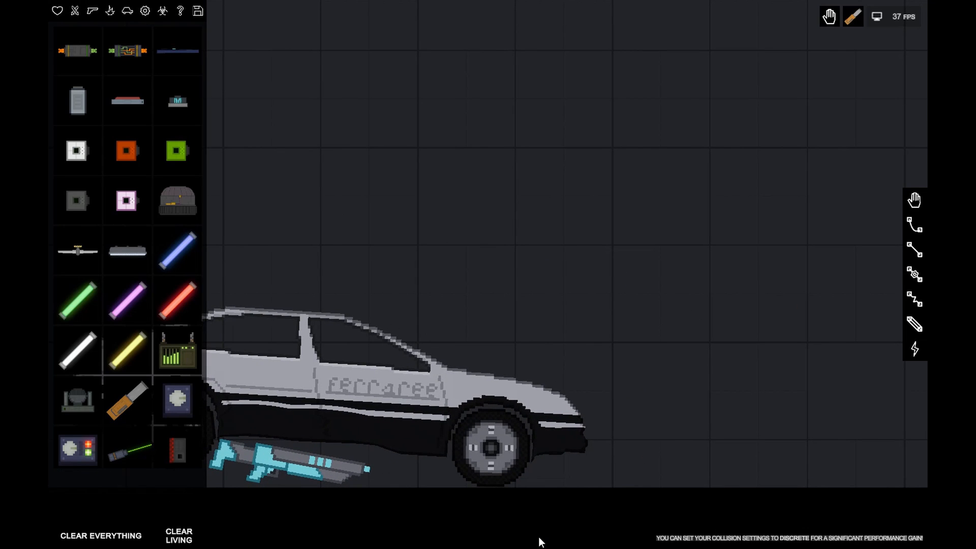
left_click_drag(401, 381, 192, 355)
key("q")
scroll(643, 377, "up", 2)
left_click_drag(602, 385, 375, 371)
scroll(544, 381, "up", 4)
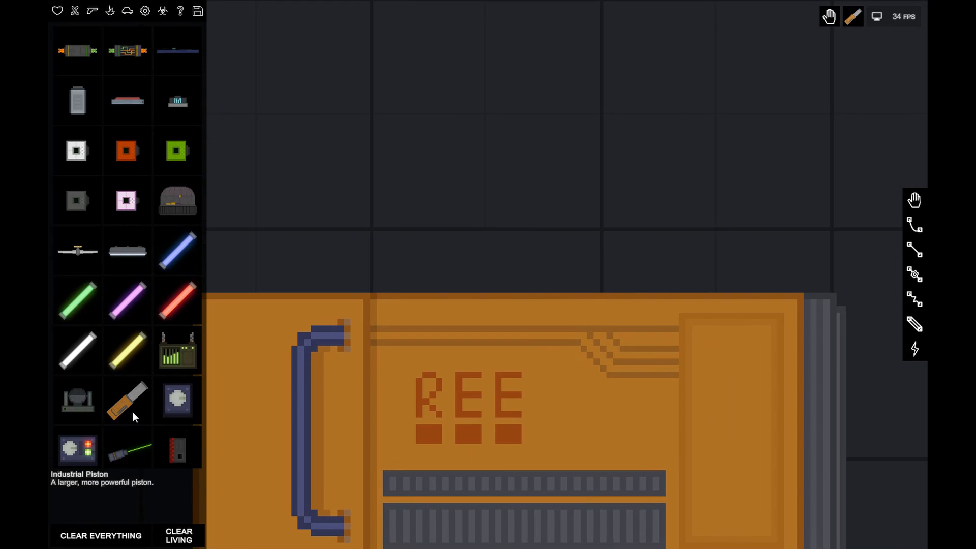
Spawn the Timed Gate and the item with three stacked white discs above the piston to check their textures
scroll(131, 412, "down", 3)
left_click(68, 338)
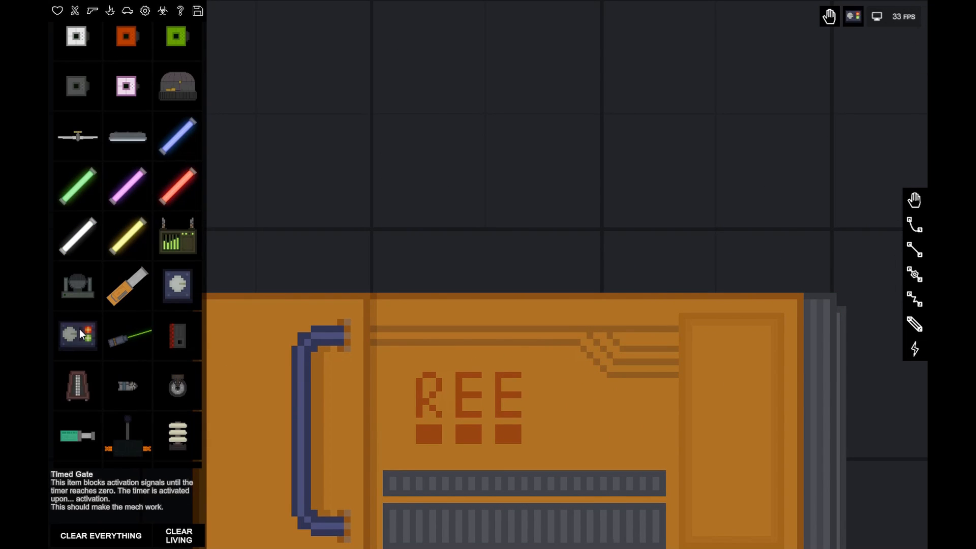
left_click(489, 233)
scroll(489, 232, "up", 1)
left_click_drag(489, 233, 433, 306)
left_click(188, 451)
left_click(459, 187)
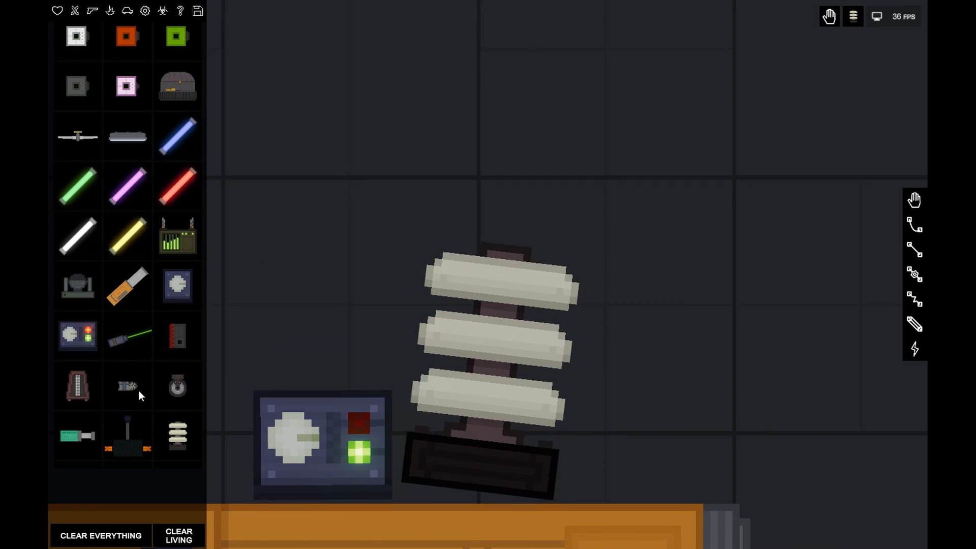
scroll(138, 390, "down", 3)
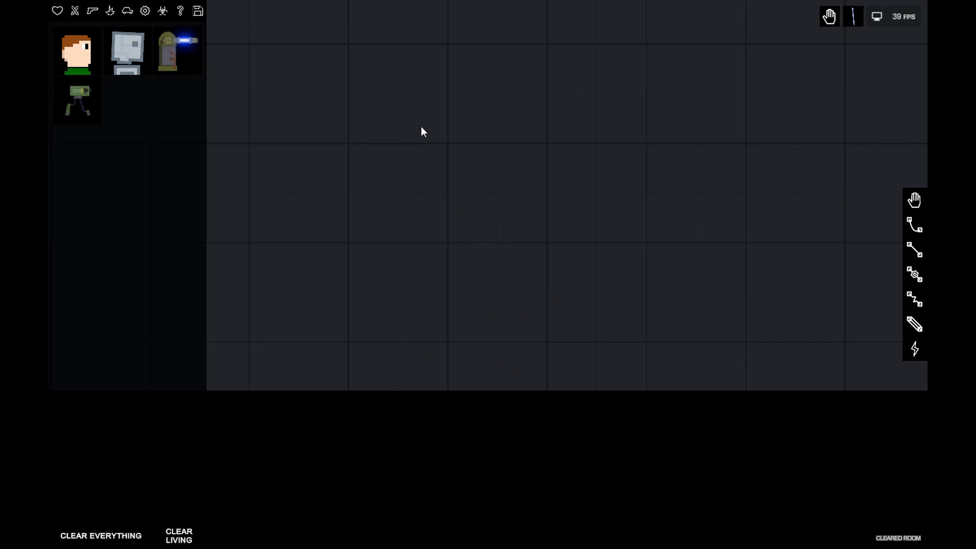